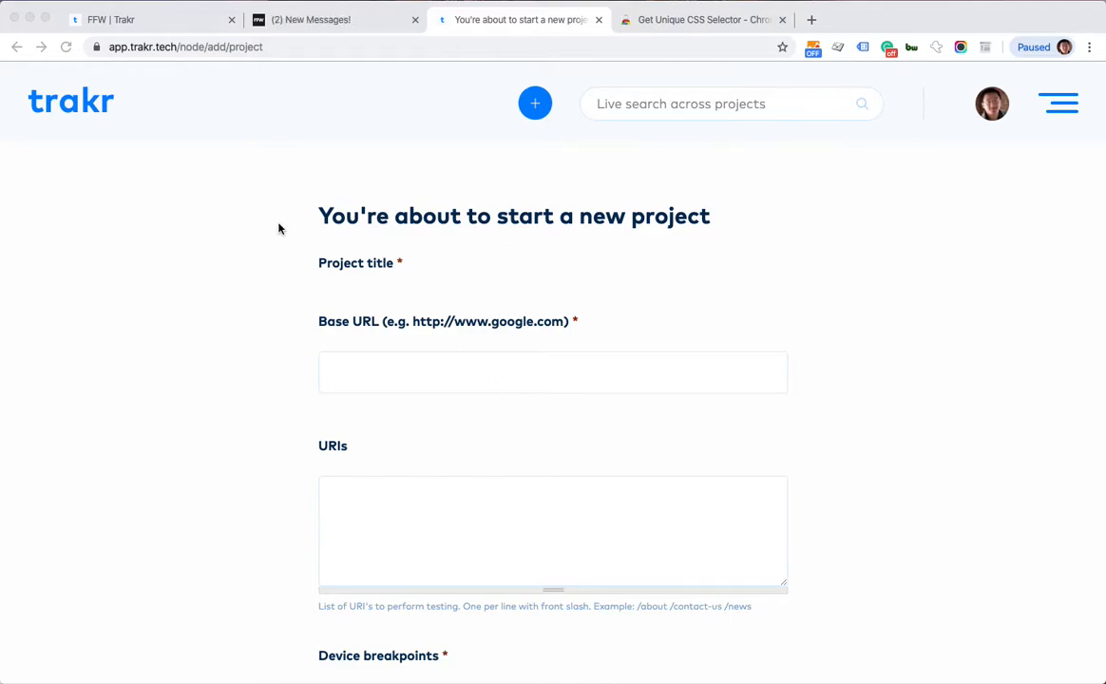
Switch to the FFW website, view its Dansk and Deutsch versions, and return to the English version
left_click(340, 13)
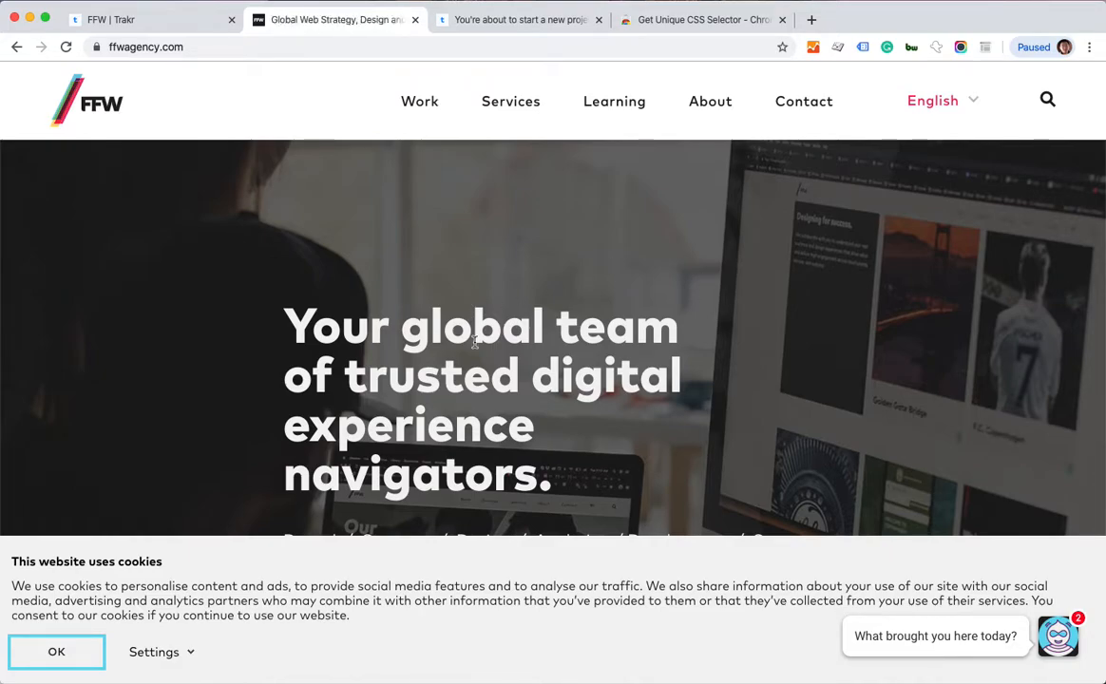
left_click(936, 105)
left_click(937, 107)
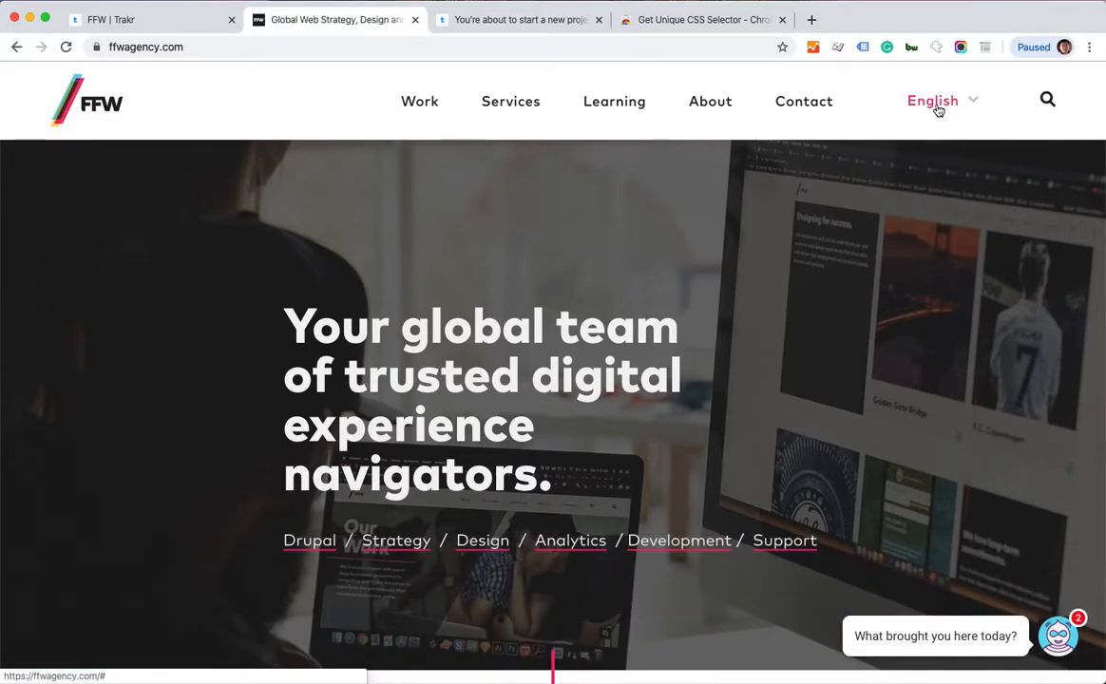
left_click(937, 107)
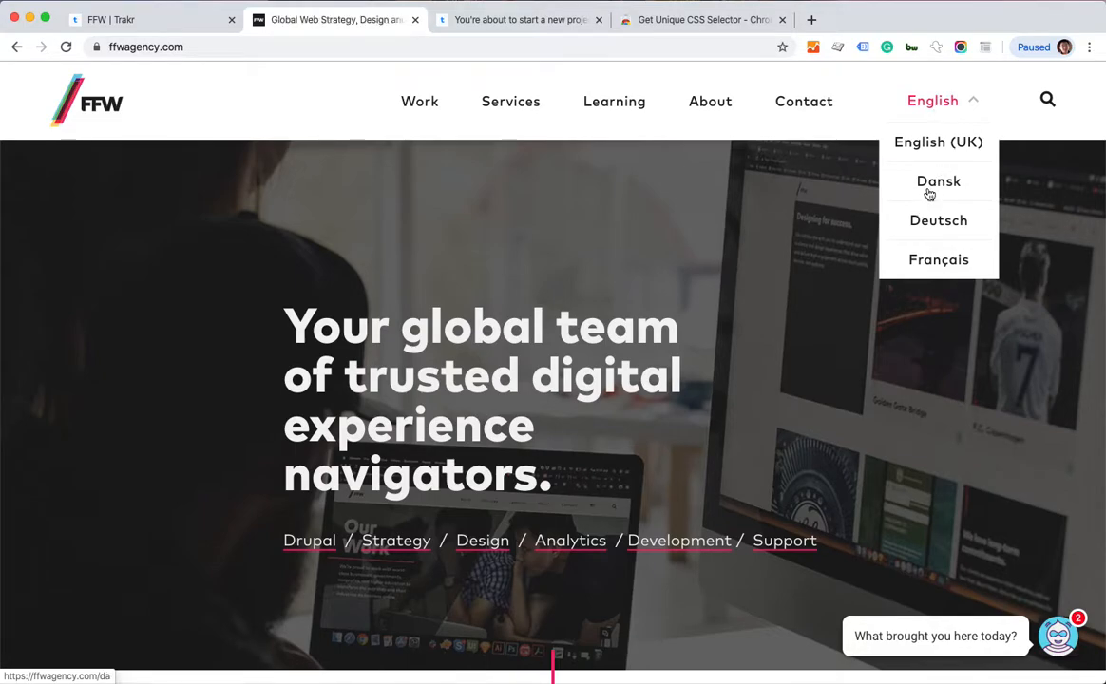
left_click(938, 184)
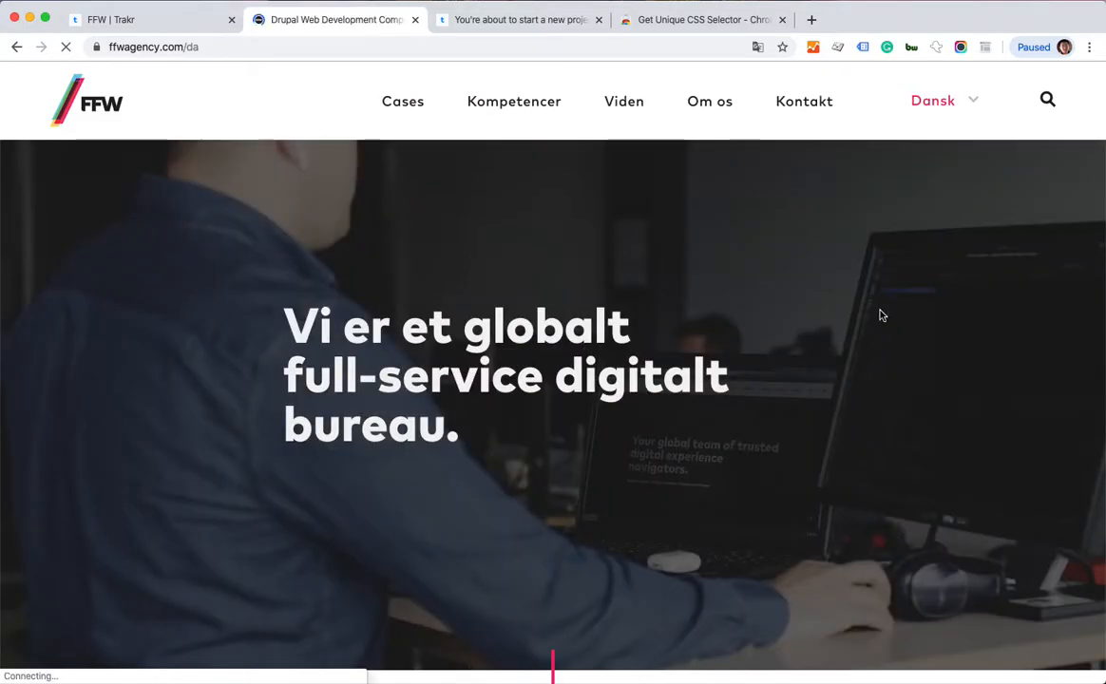
left_click(933, 105)
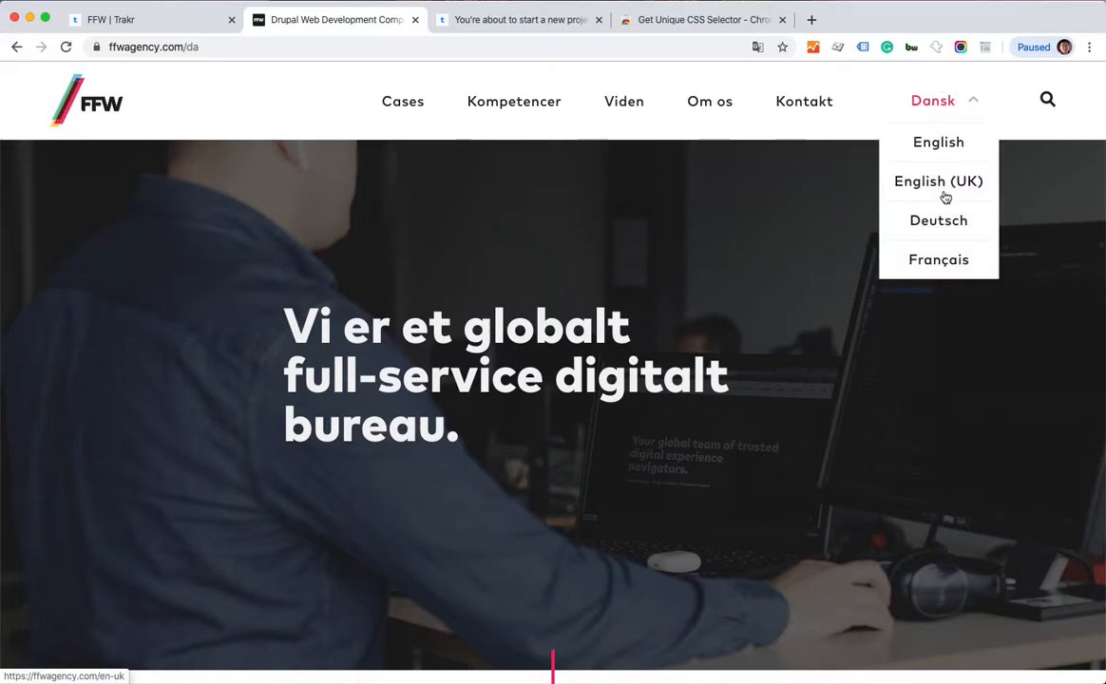
left_click(945, 223)
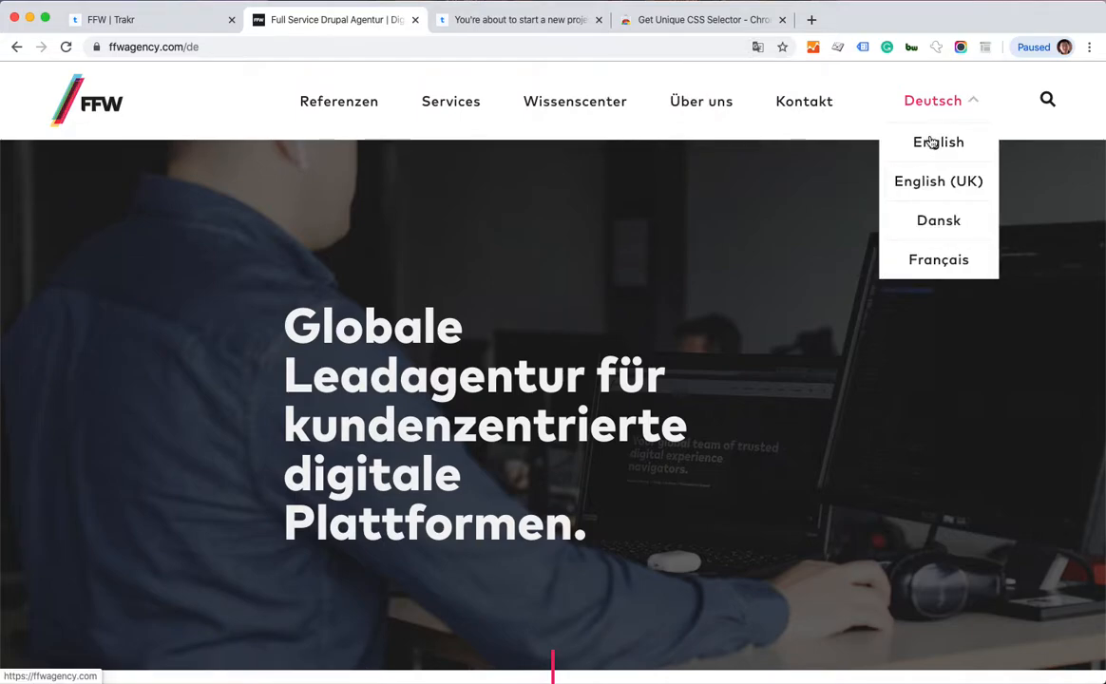
left_click(932, 142)
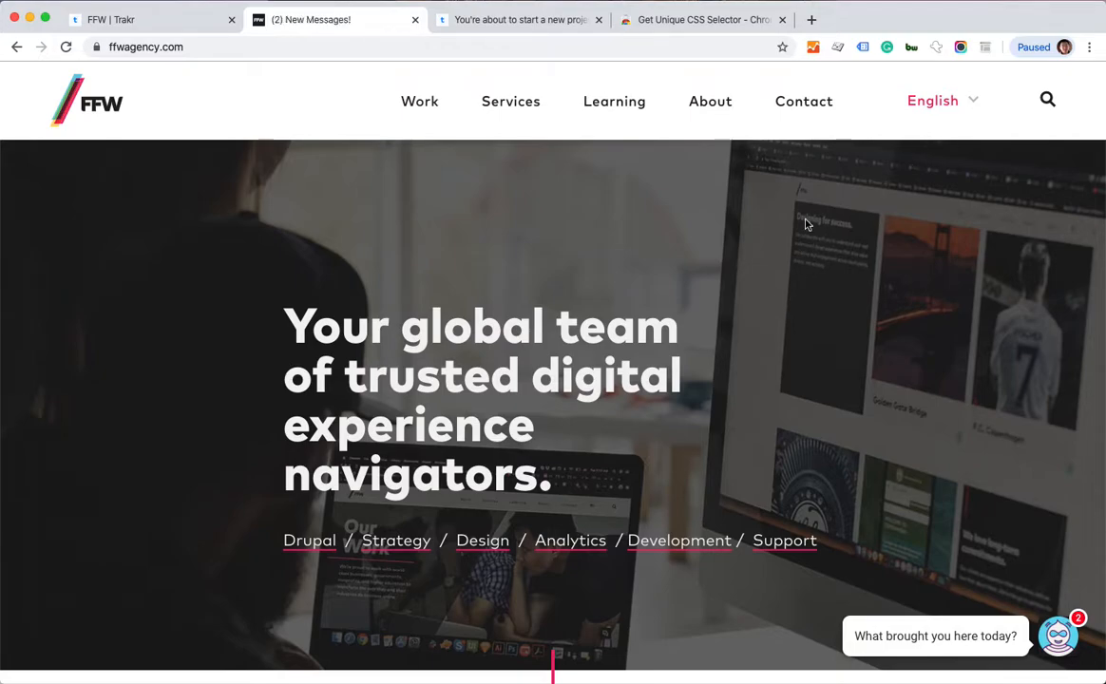
Look through the English FFW homepage from the hero banner to the news, ebook and webinar cards
scroll(852, 269, "down", 3)
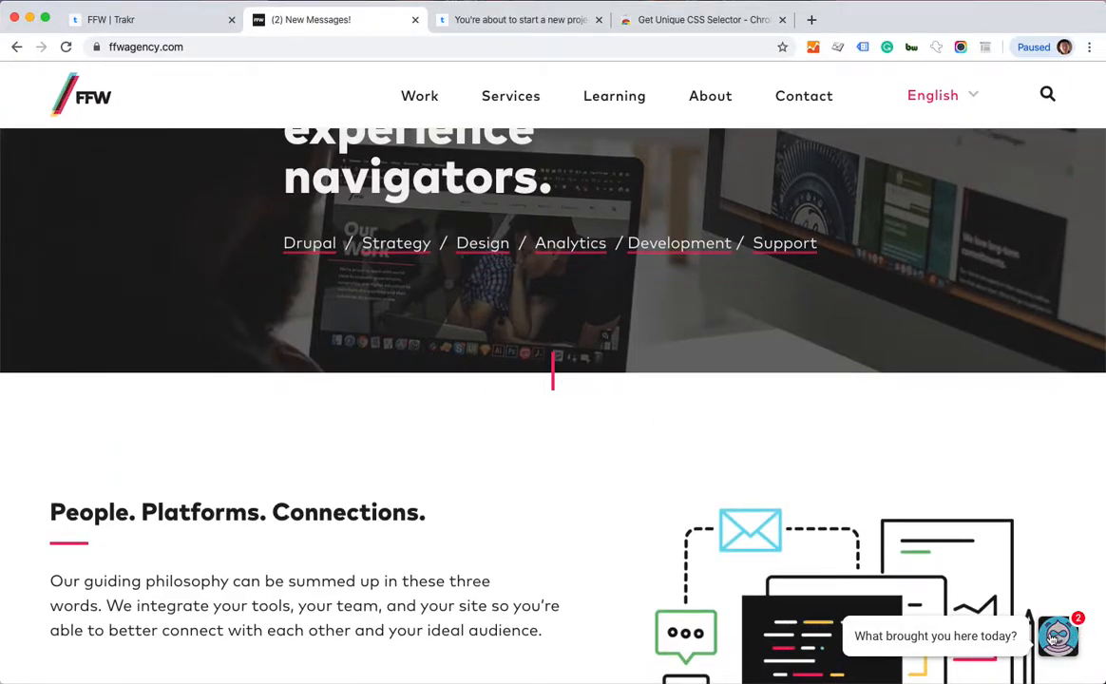
scroll(585, 482, "up", 3)
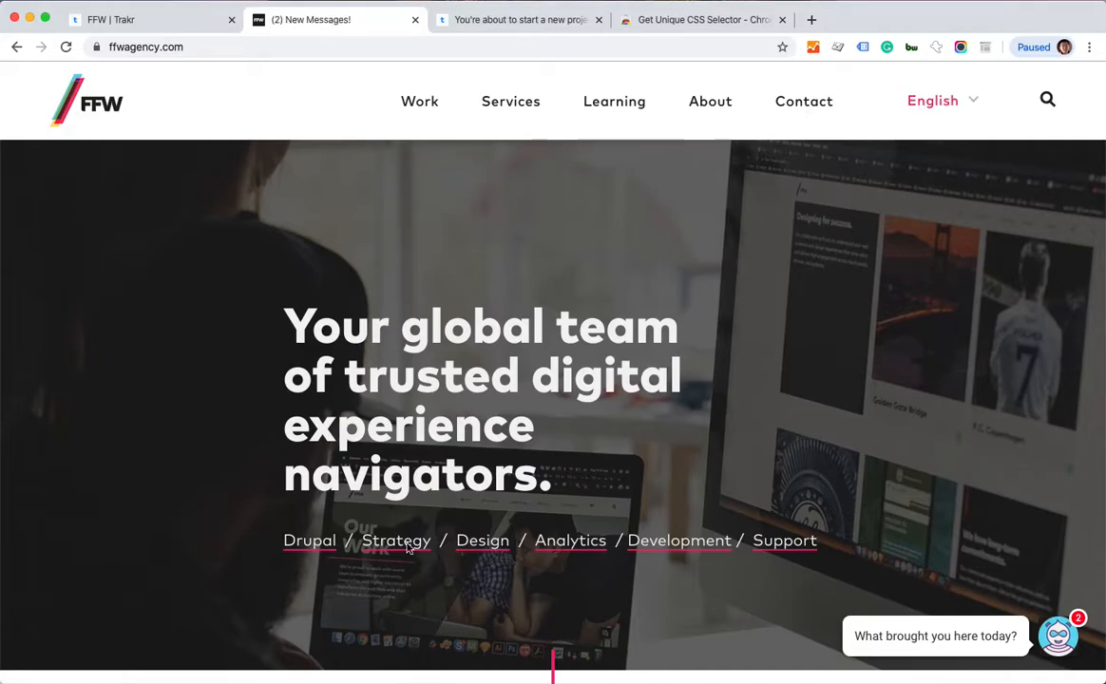
scroll(217, 546, "down", 2)
scroll(217, 547, "down", 10)
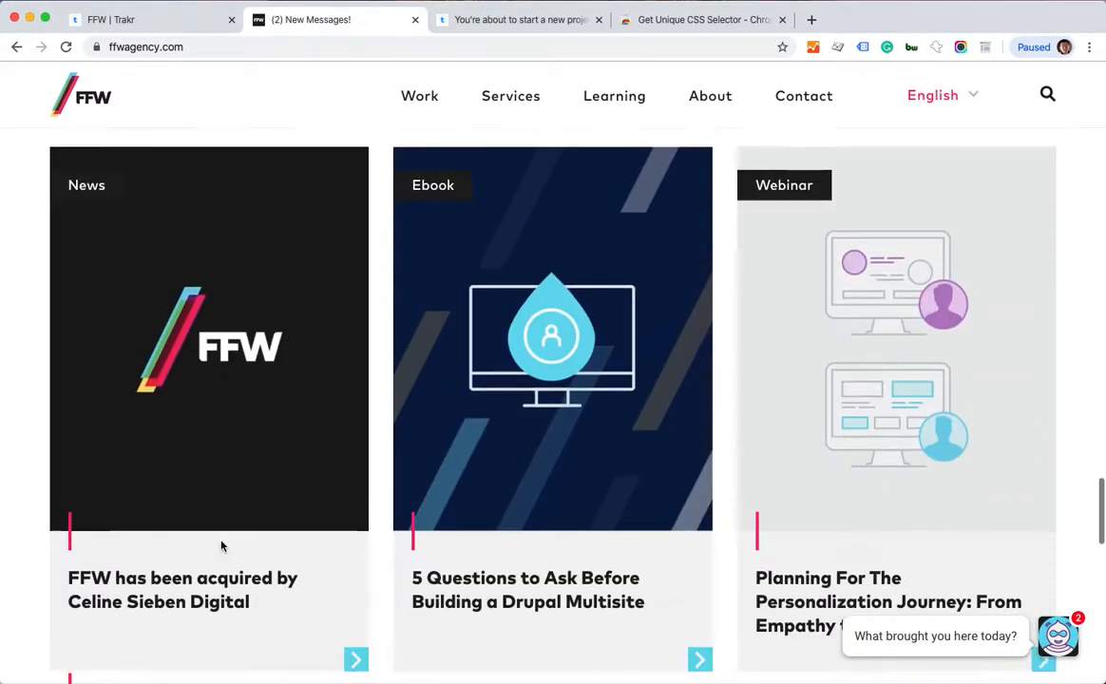
scroll(220, 546, "up", 15)
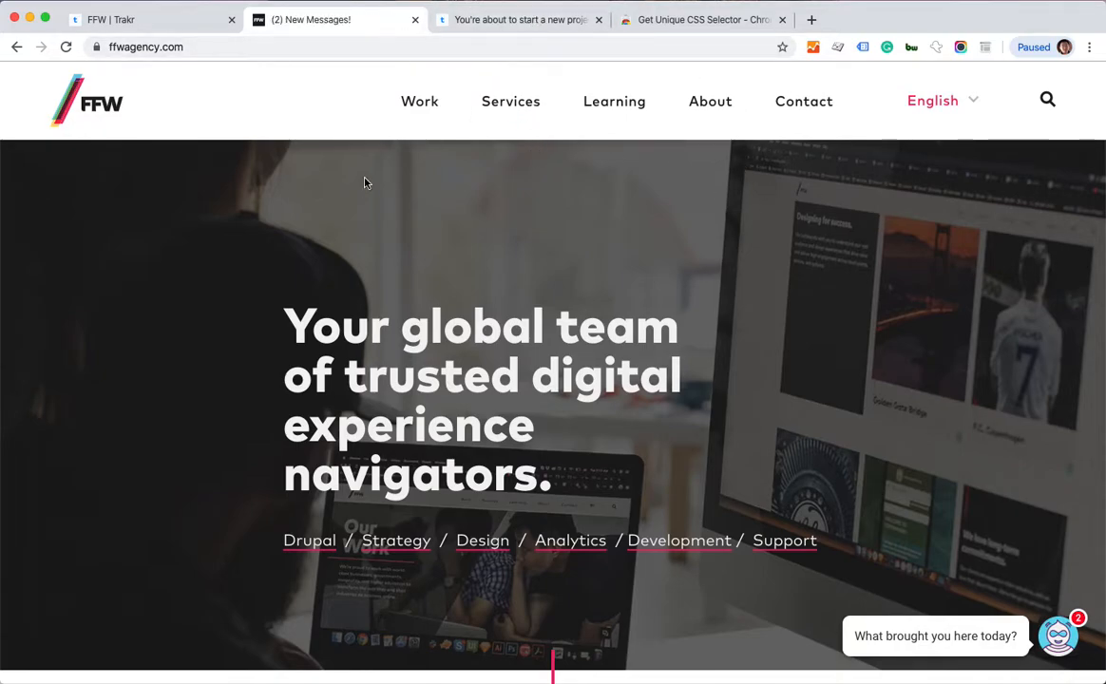
left_click(205, 47)
key("ctrl+c")
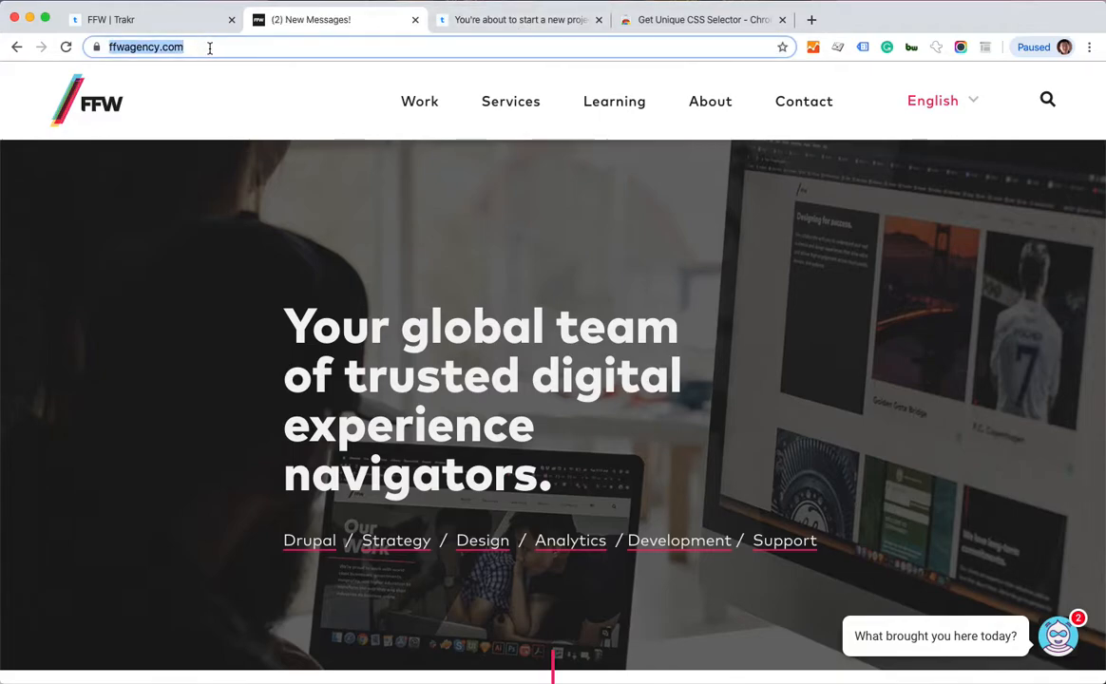
left_click(529, 21)
left_click(473, 369)
key("ctrl+v")
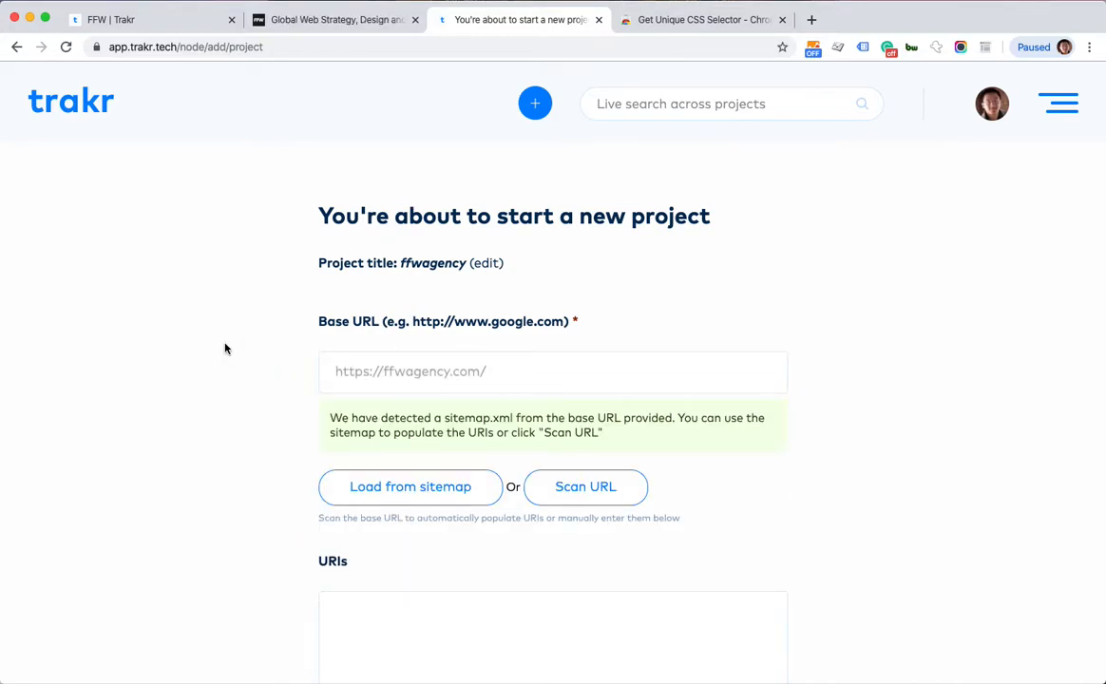
Load the project's URIs from the detected sitemap and read the notice above the URI list
scroll(225, 349, "down", 2)
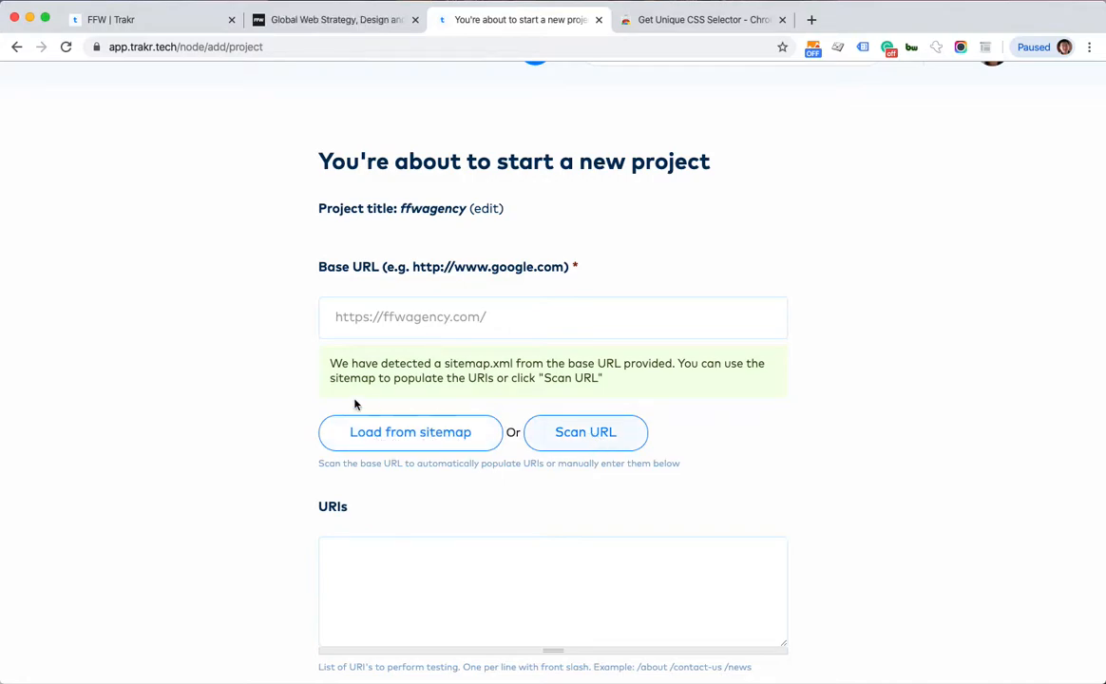
scroll(230, 397, "down", 2)
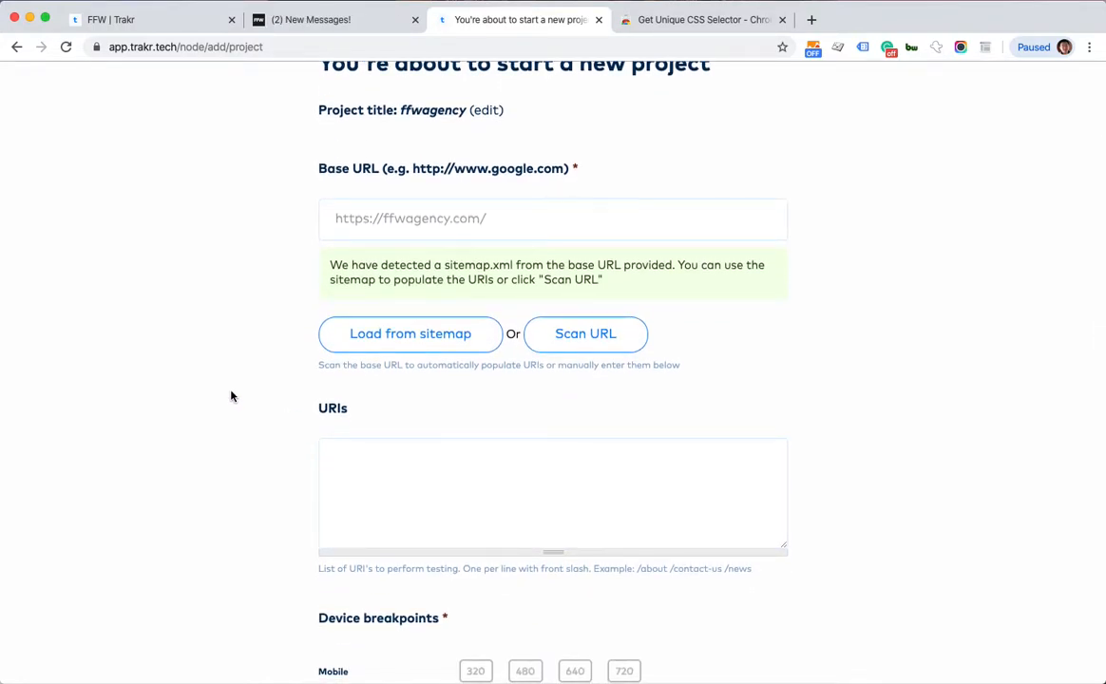
left_click(420, 343)
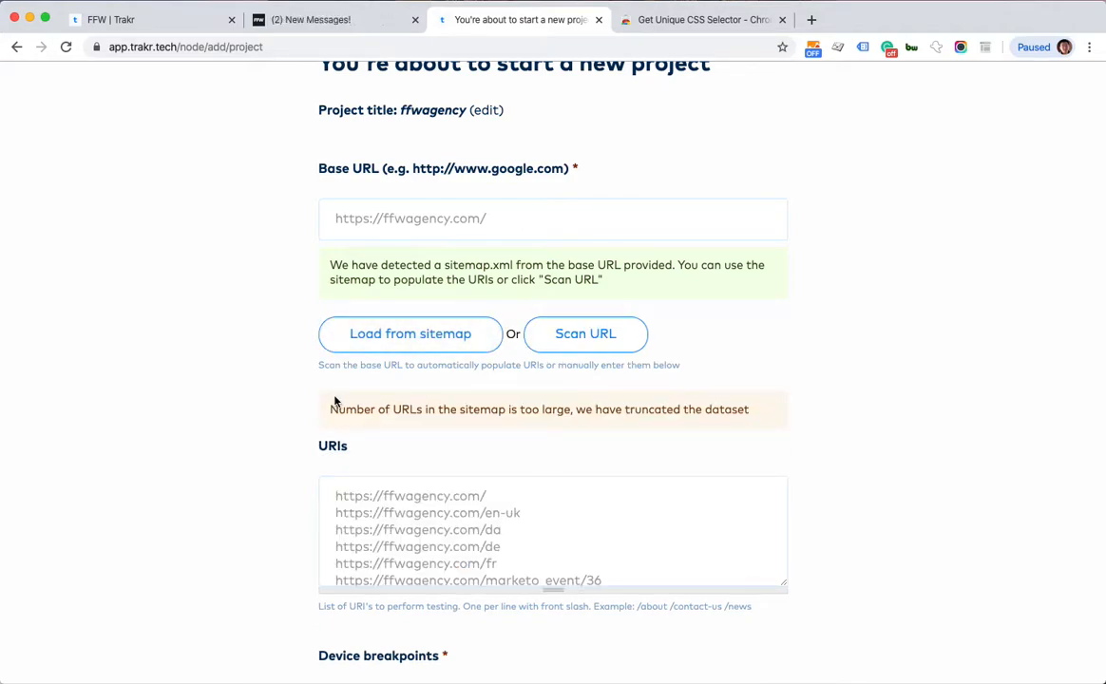
left_click_drag(327, 409, 792, 411)
left_click(799, 419)
Enlarge the URIs box and examine the pages loaded from the sitemap
scroll(133, 387, "down", 2)
scroll(532, 513, "down", 10)
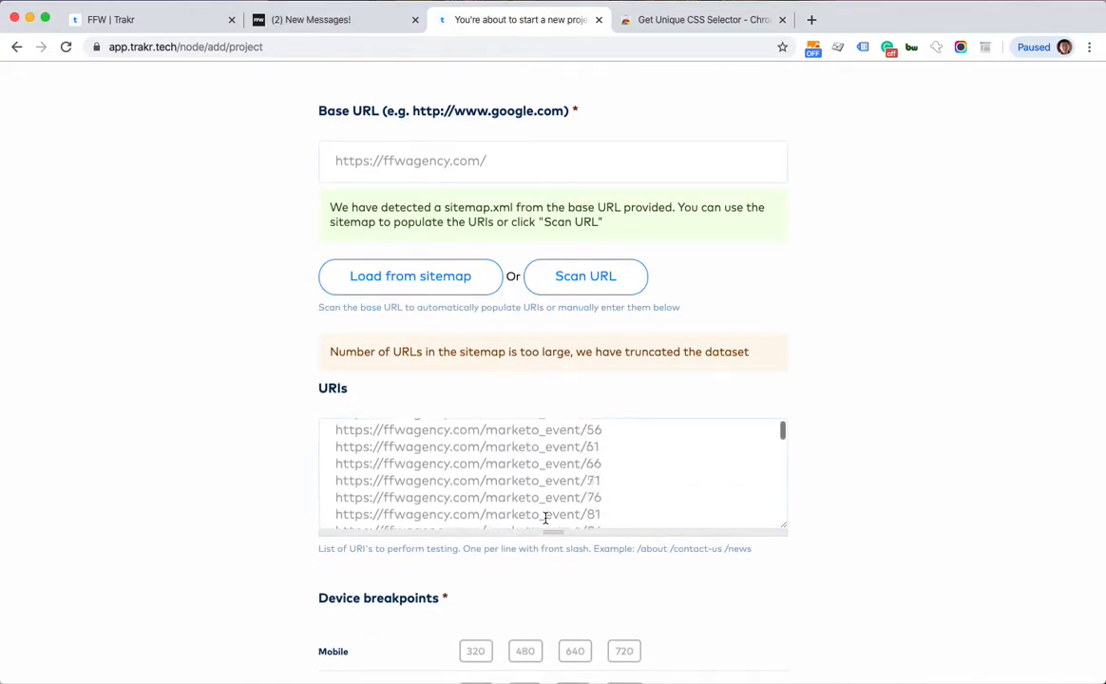
scroll(651, 484, "down", 5)
left_click_drag(780, 434, 851, 611)
scroll(594, 472, "up", 5)
scroll(593, 472, "up", 15)
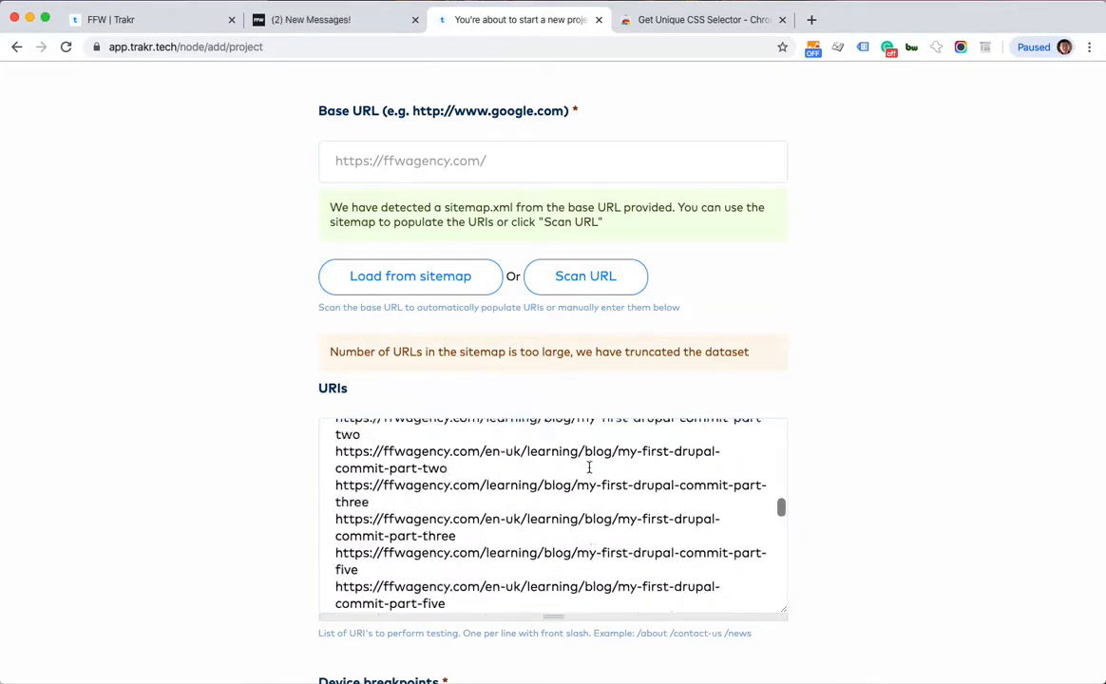
scroll(589, 467, "up", 15)
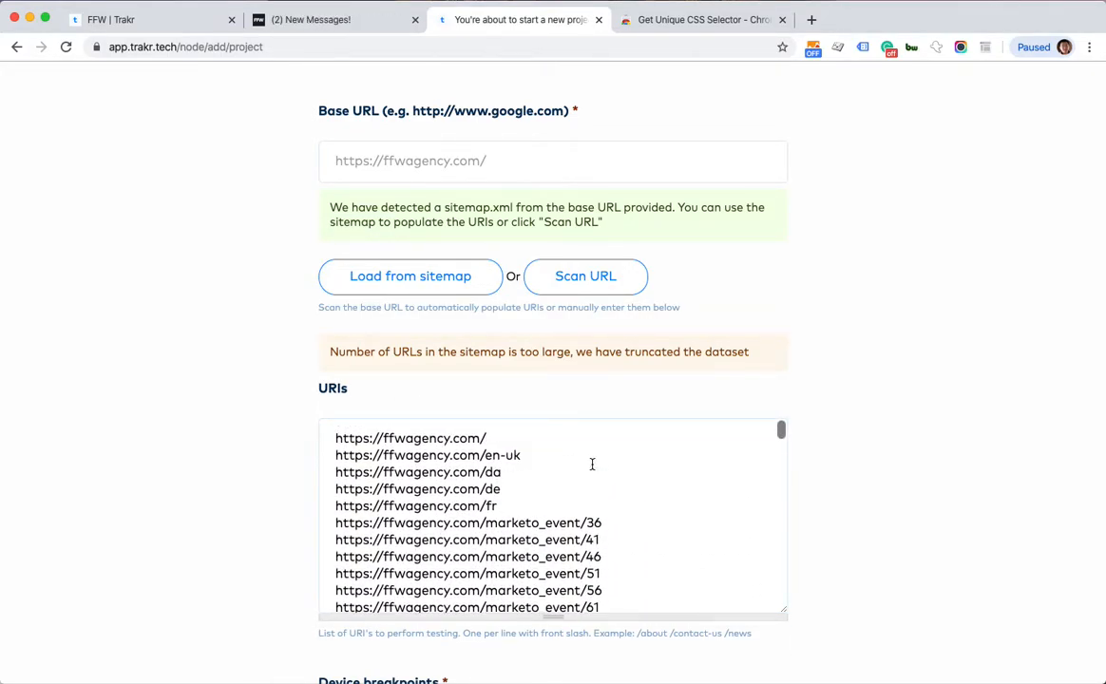
scroll(592, 463, "down", 10)
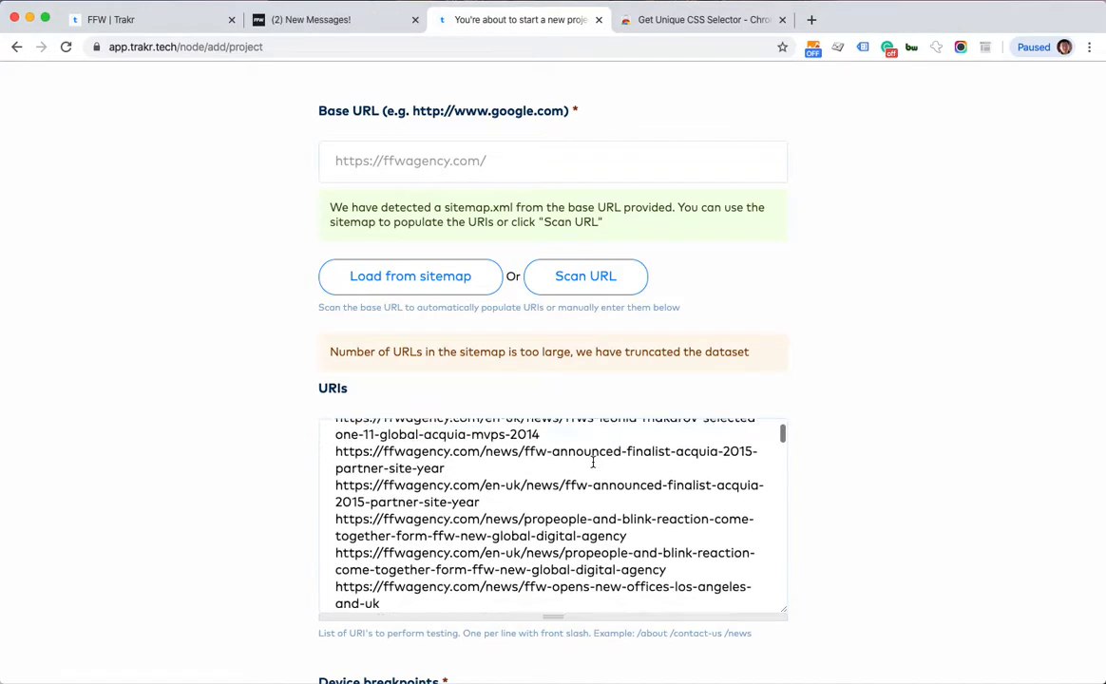
scroll(592, 461, "down", 3)
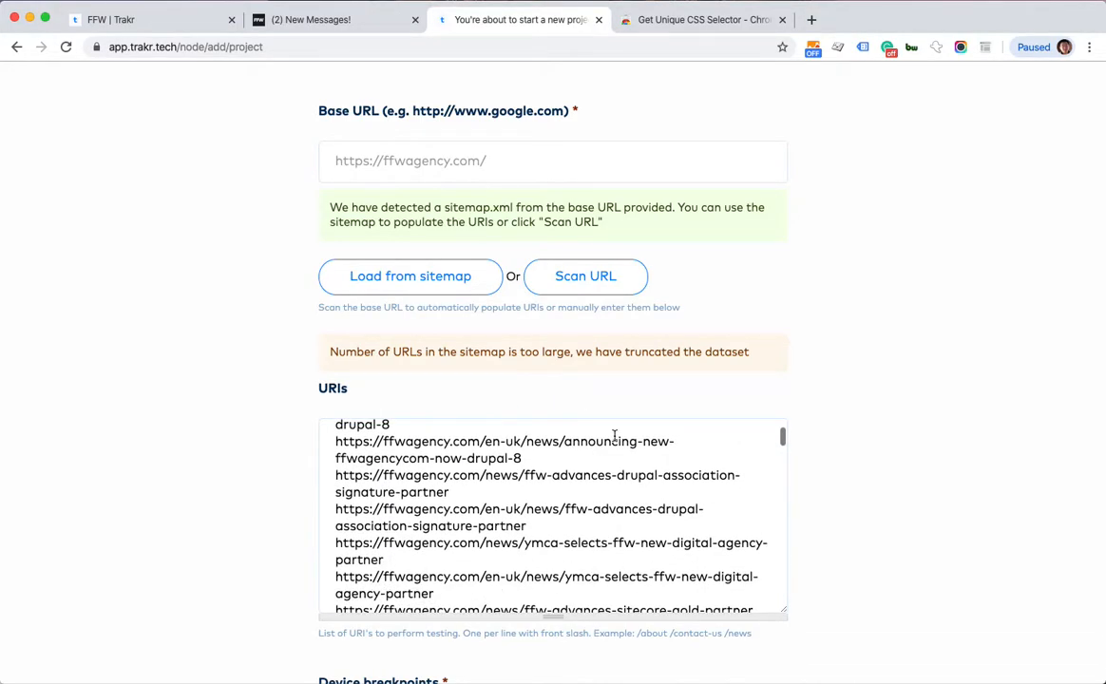
scroll(614, 435, "up", 13)
scroll(614, 435, "down", 16)
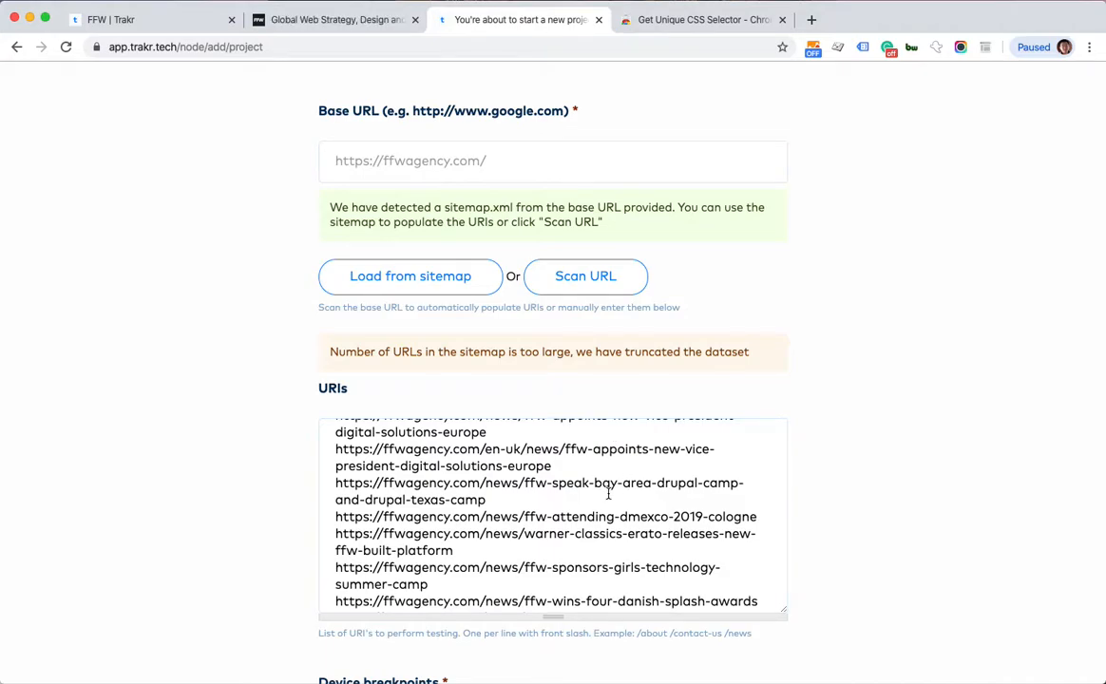
scroll(608, 492, "down", 15)
scroll(608, 492, "up", 10)
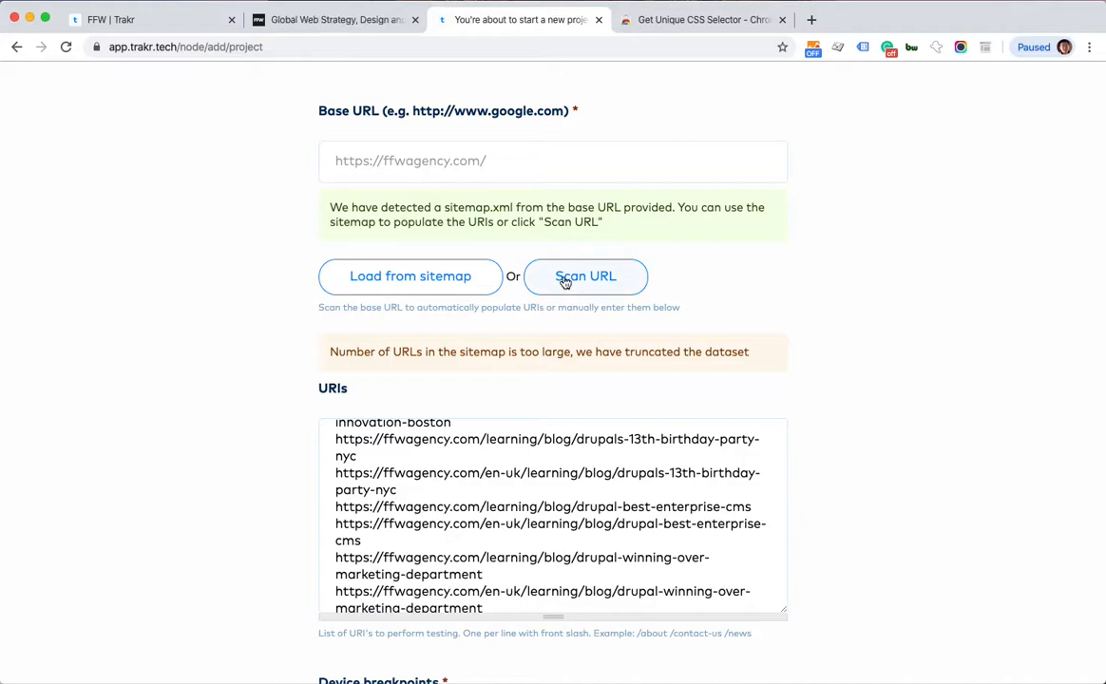
Scan the base URL to repopulate the URIs and make the URIs box taller
scroll(643, 285, "up", 3)
left_click(577, 432)
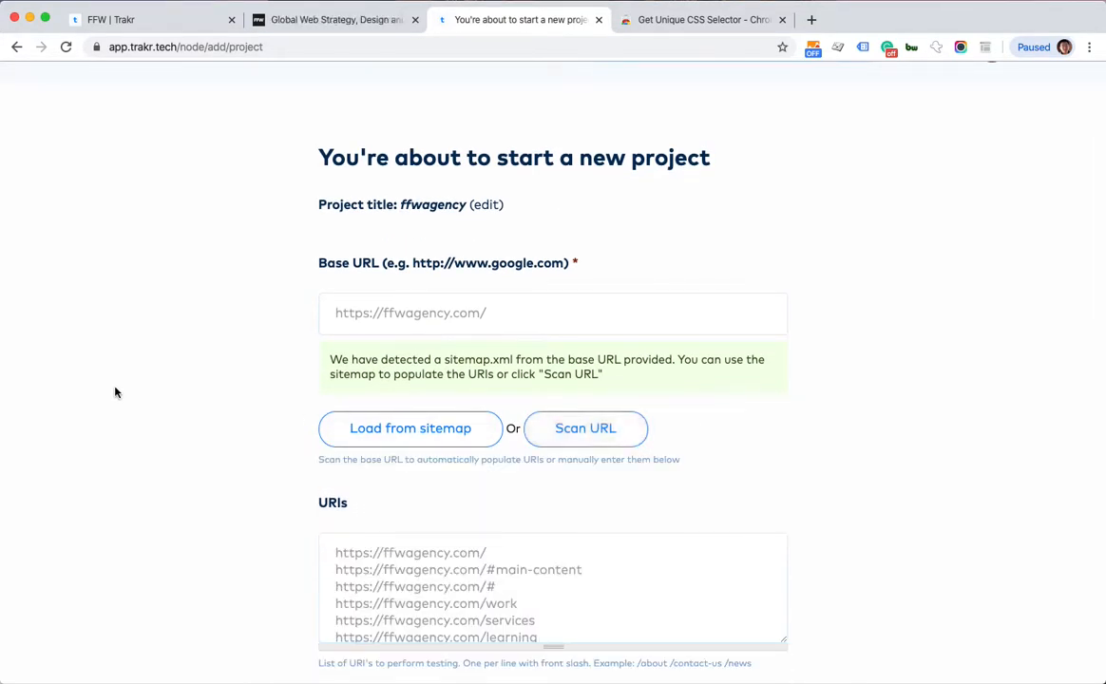
scroll(560, 597, "down", 2)
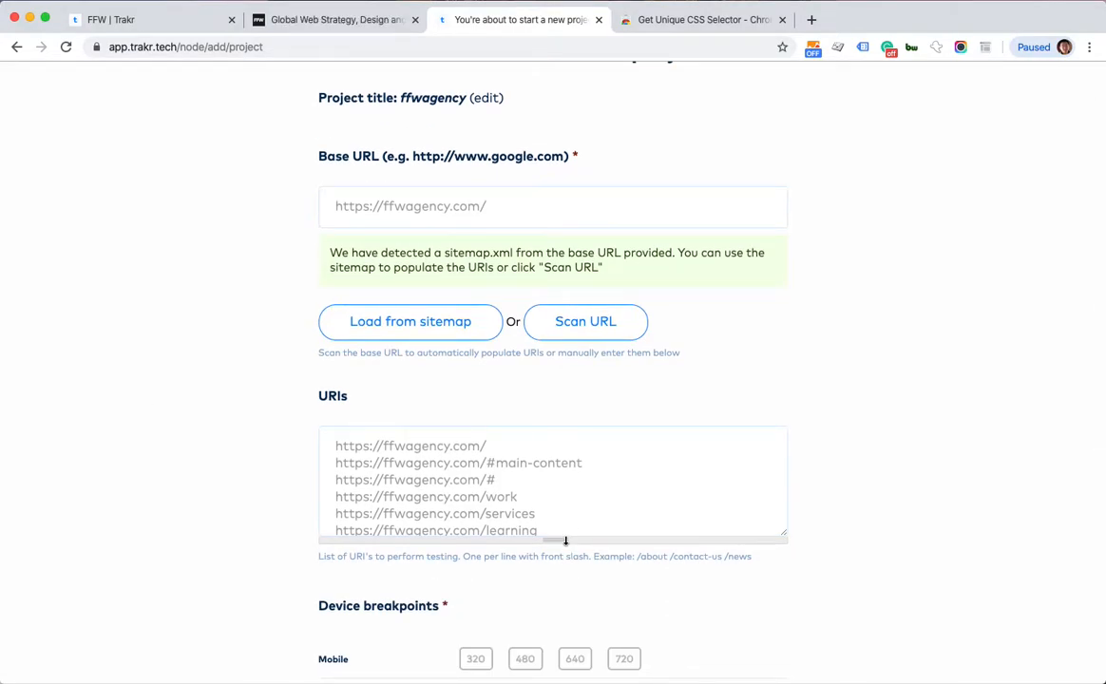
left_click_drag(568, 539, 573, 619)
Examine the scanned URI list from start to end for entries that need removing
scroll(573, 549, "down", 1)
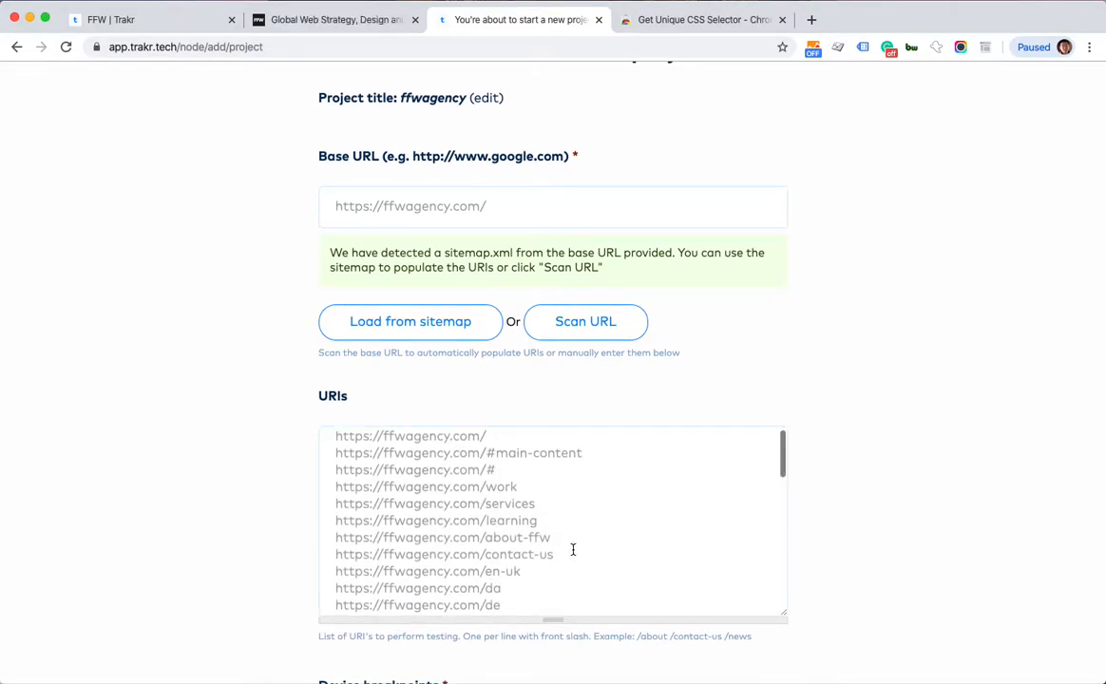
scroll(573, 549, "down", 15)
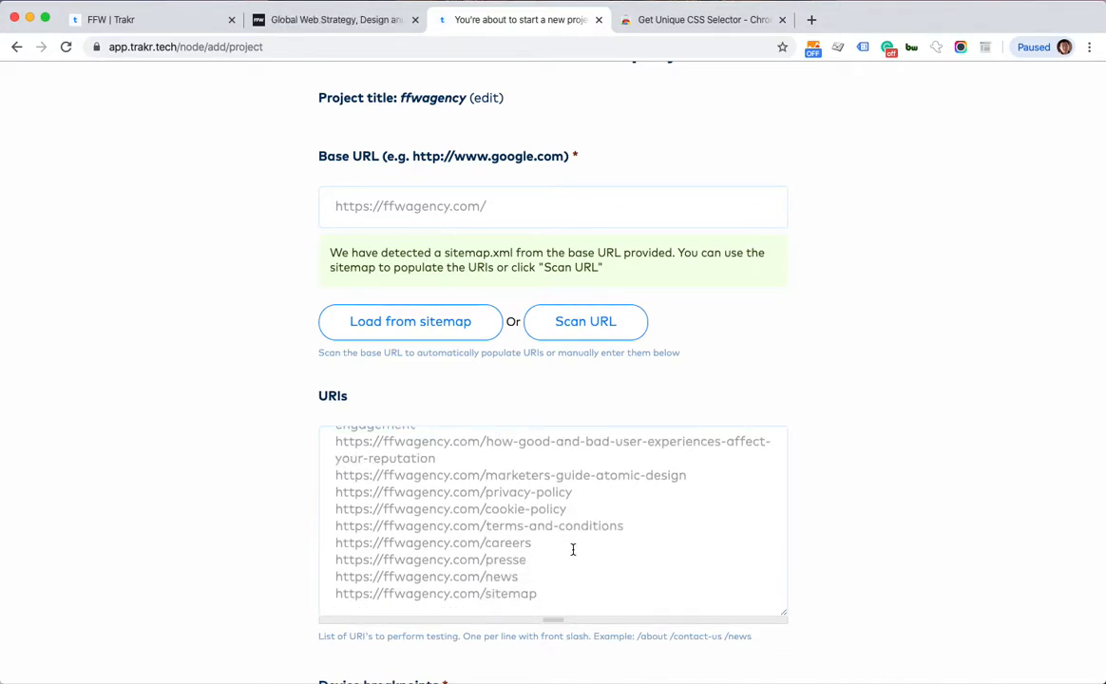
scroll(573, 549, "up", 5)
scroll(573, 549, "up", 8)
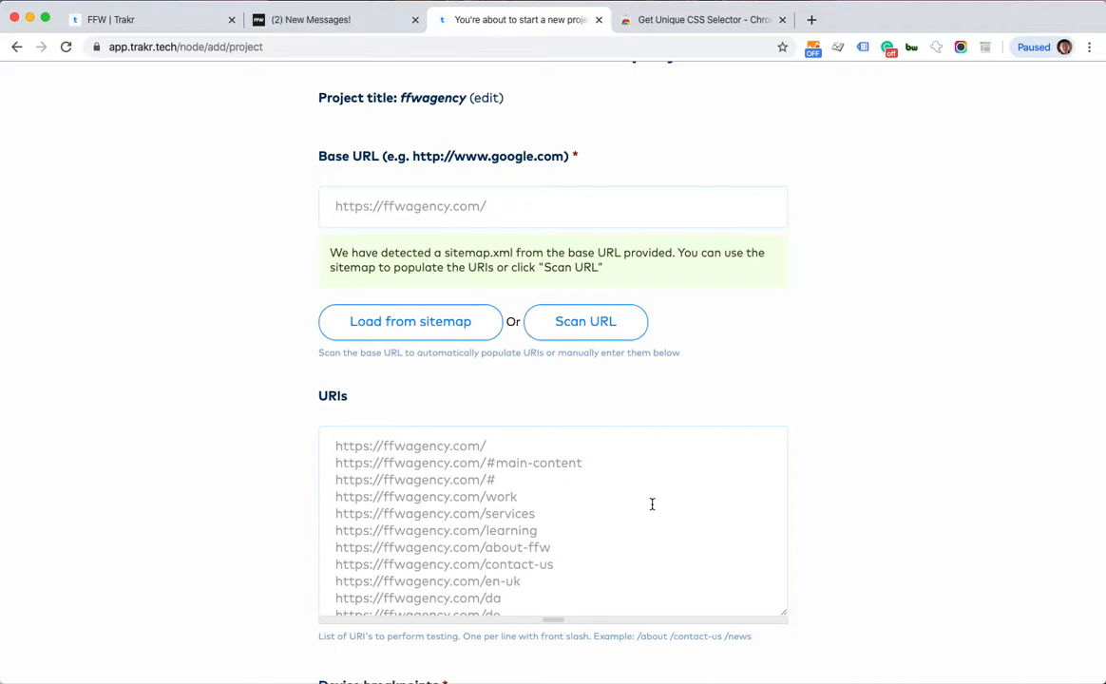
scroll(906, 507, "down", 1)
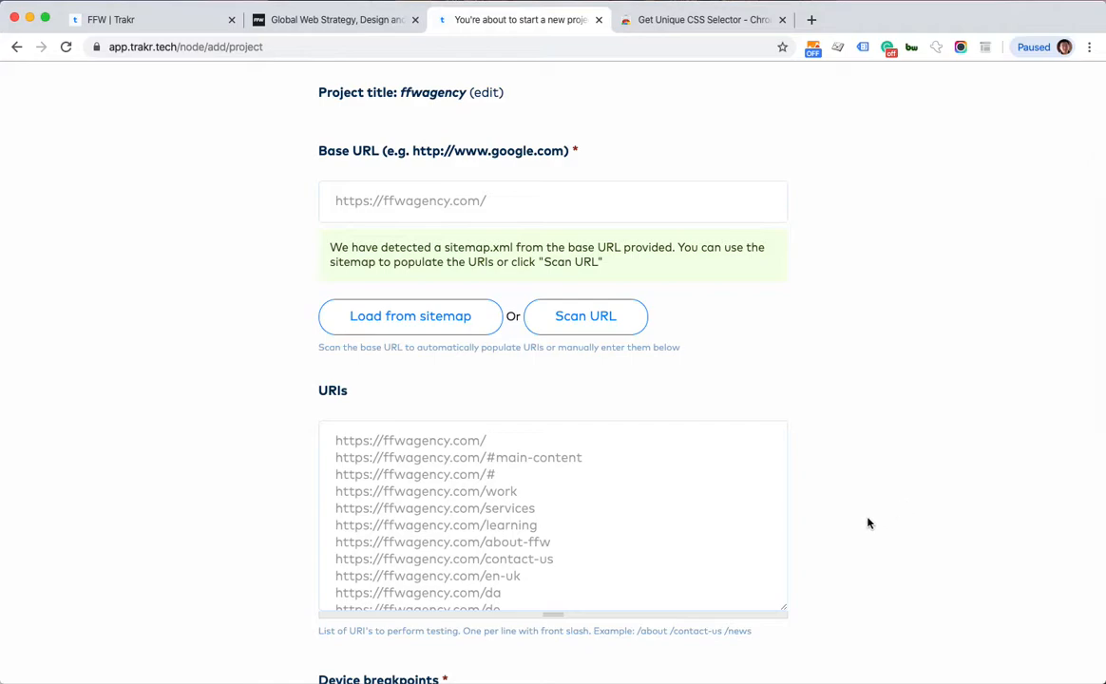
scroll(543, 531, "down", 10)
scroll(542, 530, "up", 10)
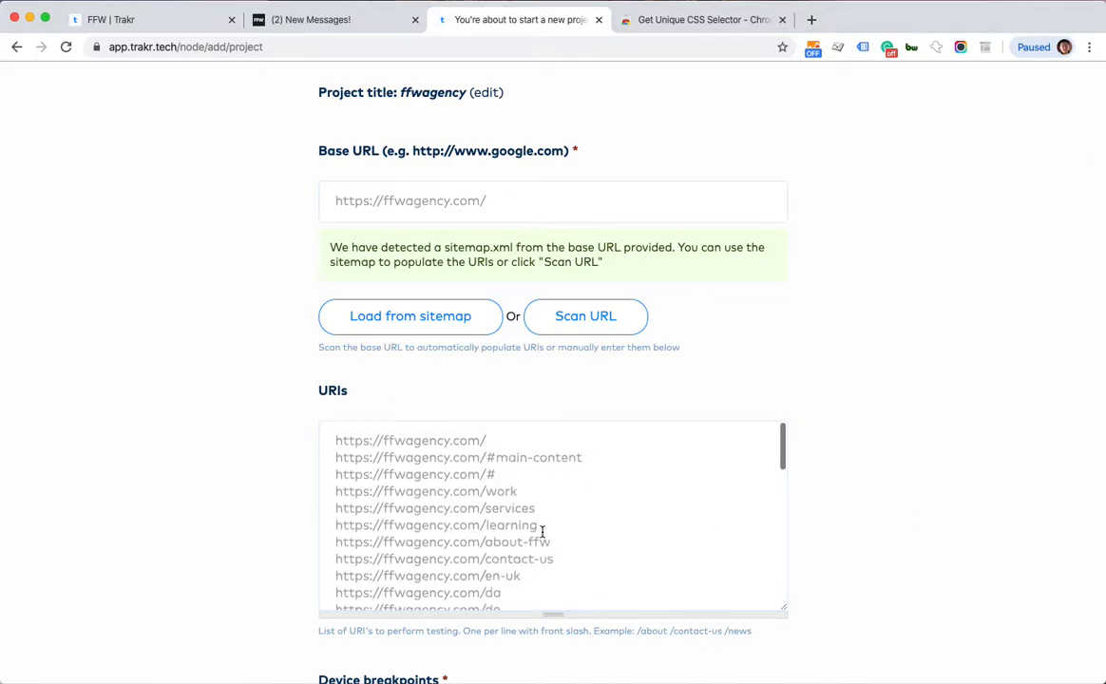
left_click(525, 477)
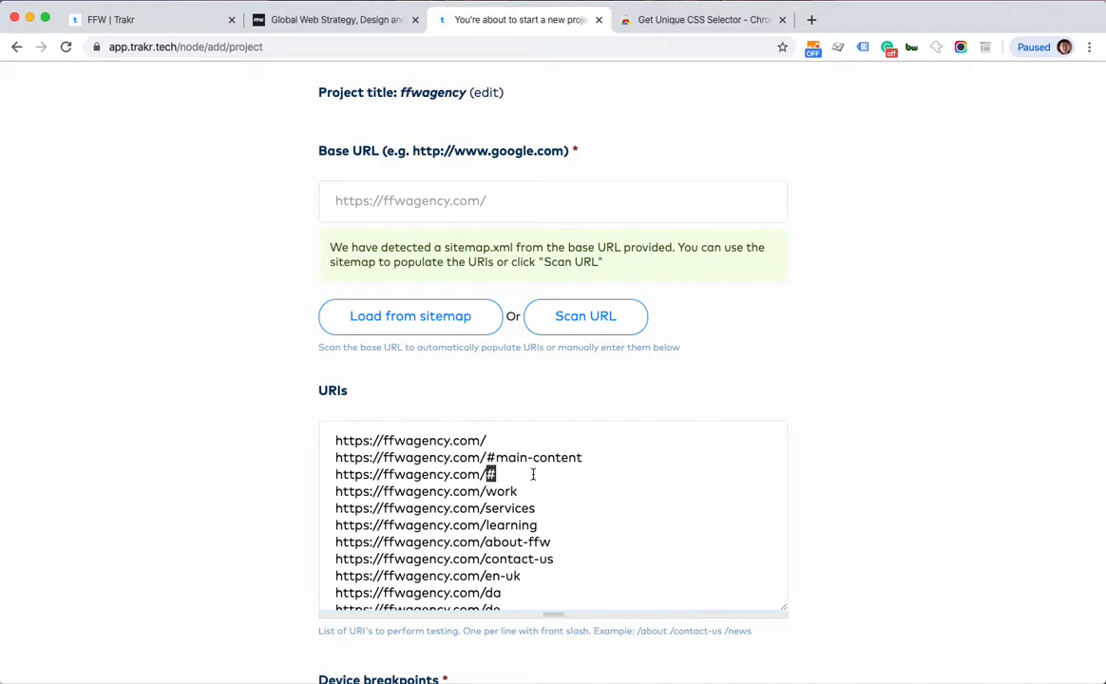
left_click_drag(587, 476, 188, 484)
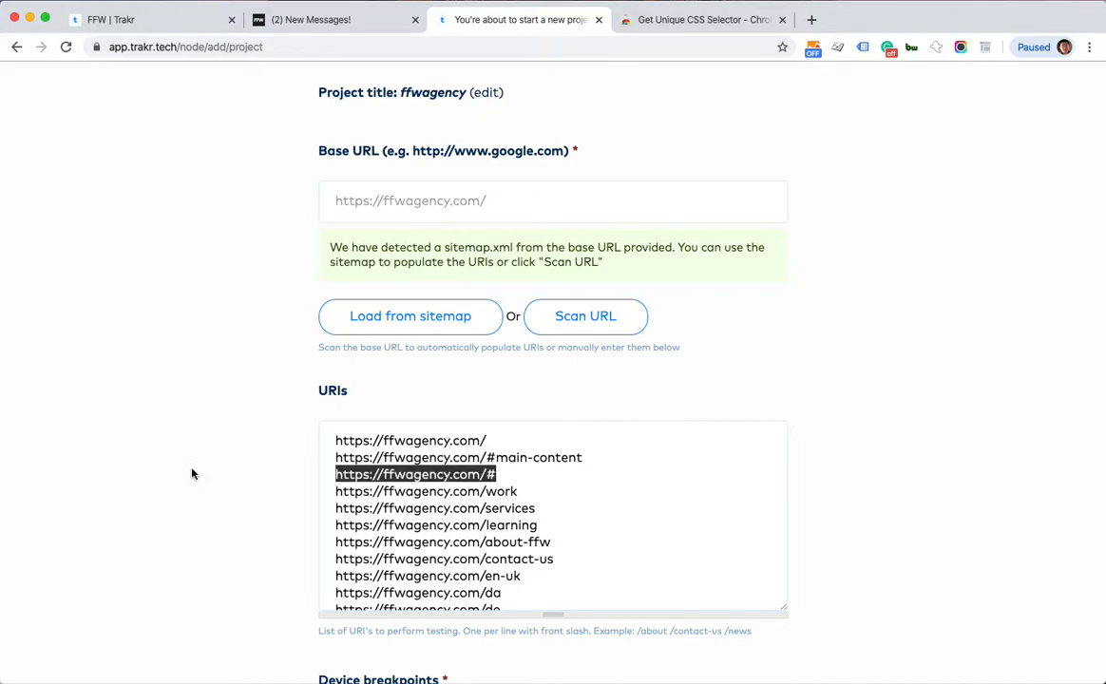
key("BackSpace")
key("BackSpace")
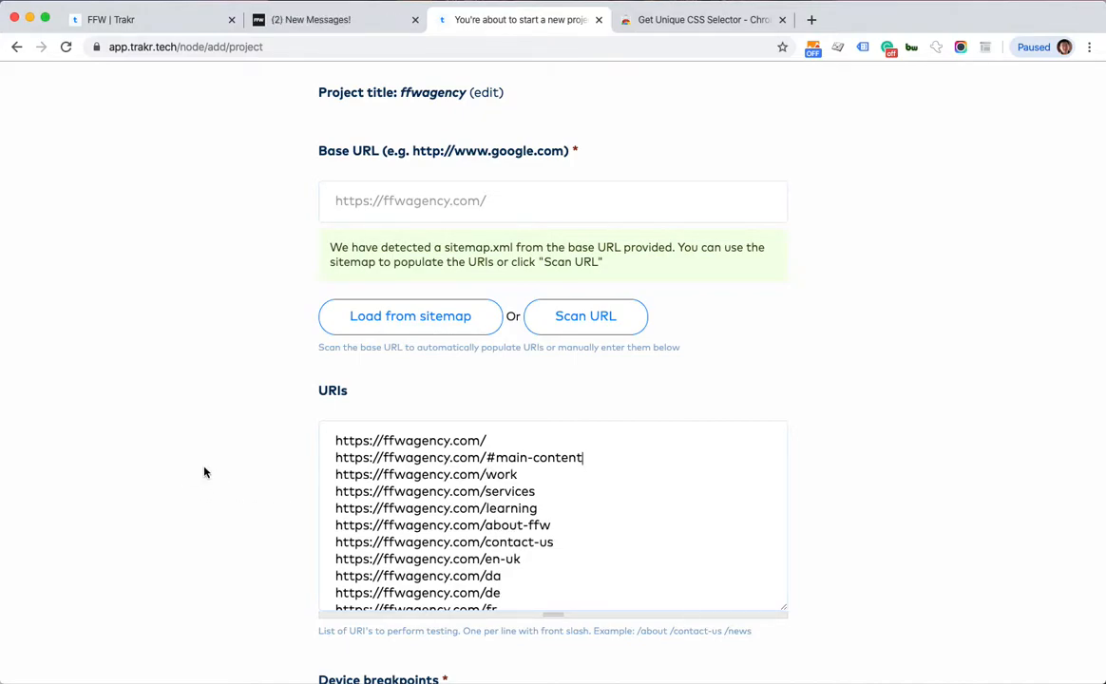
left_click_drag(614, 462, 283, 461)
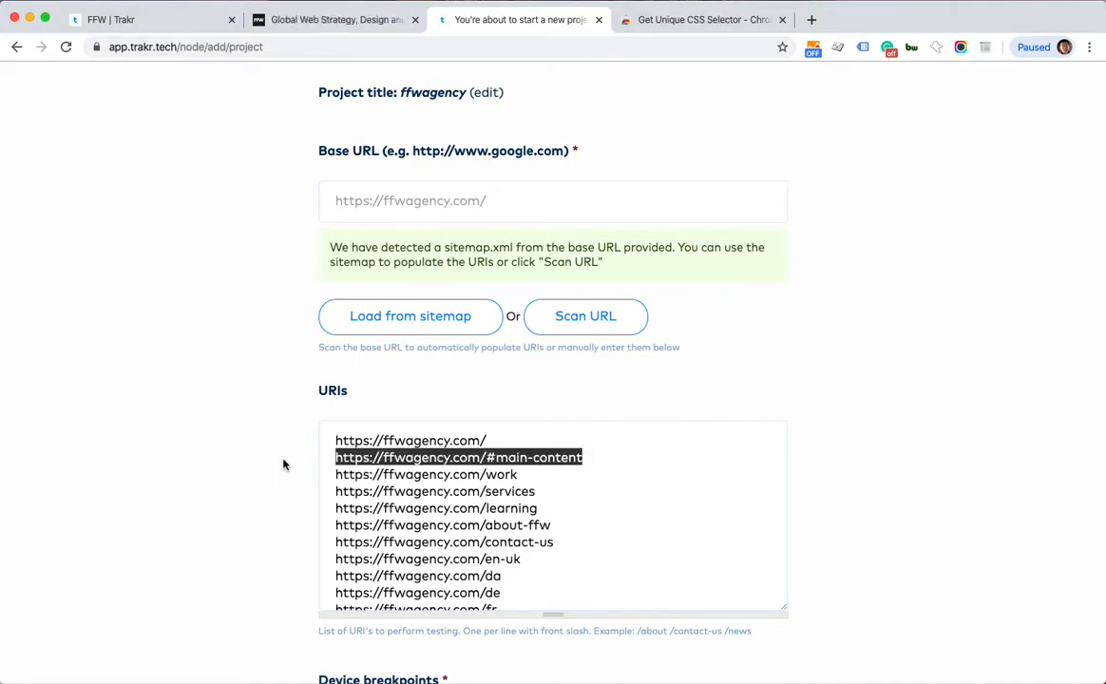
key("BackSpace")
key("BackSpace")
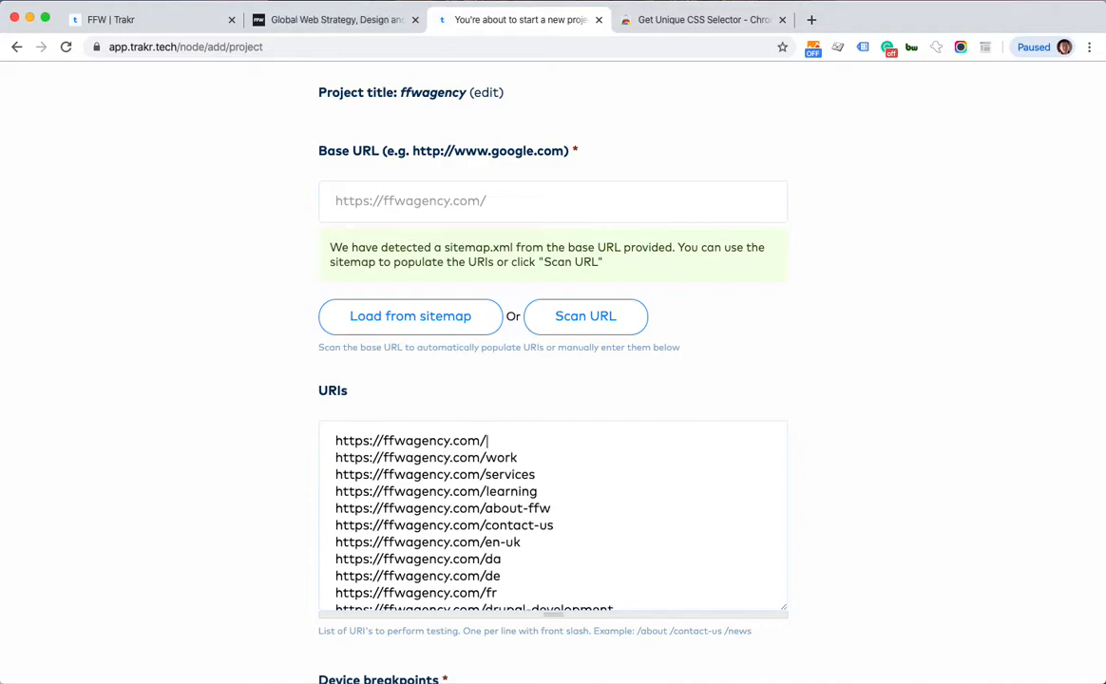
Examine the en-uk, da, de and fr language entries in the URIs list
scroll(347, 548, "down", 3)
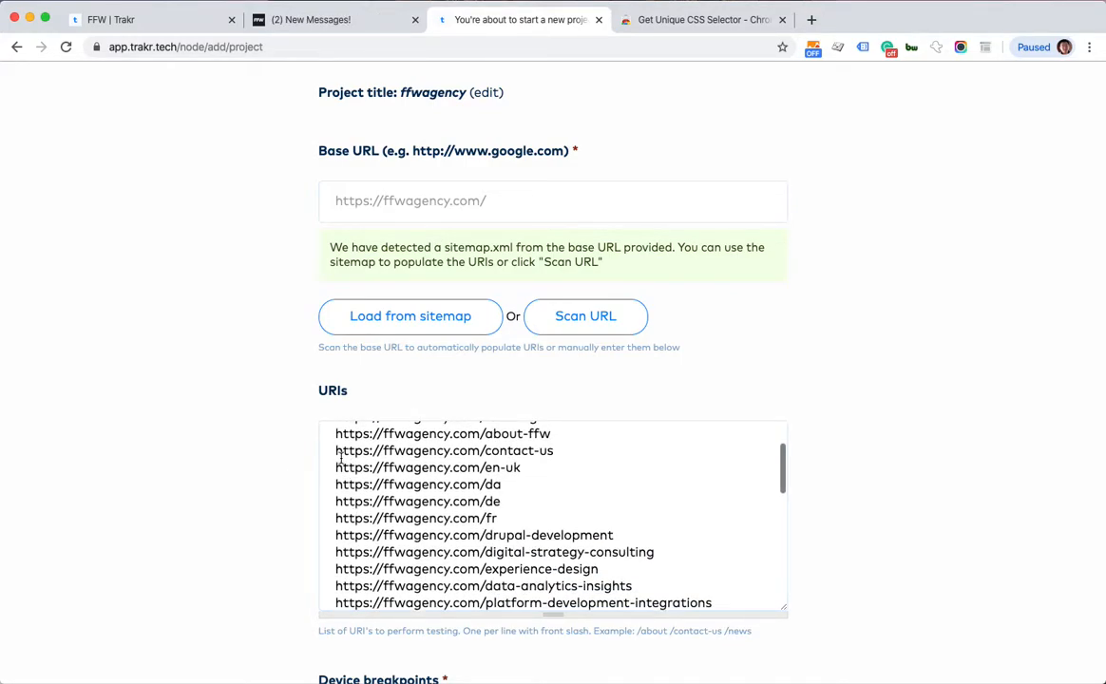
left_click_drag(337, 466, 552, 516)
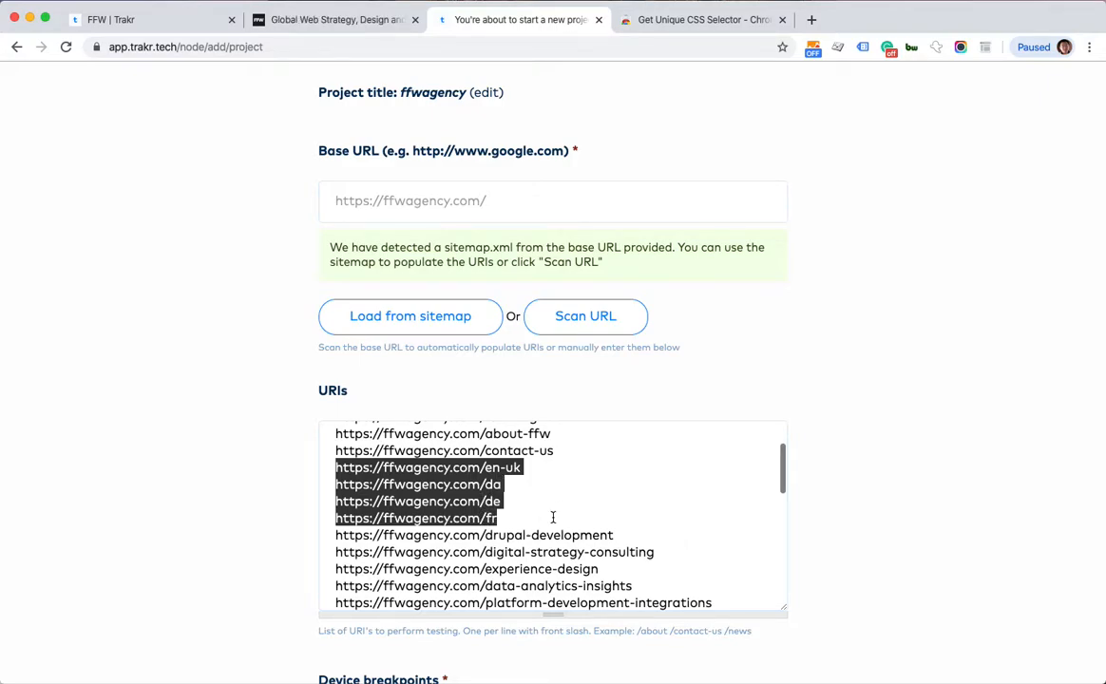
left_click_drag(513, 527, 313, 460)
left_click(513, 469)
left_click_drag(501, 485, 335, 486)
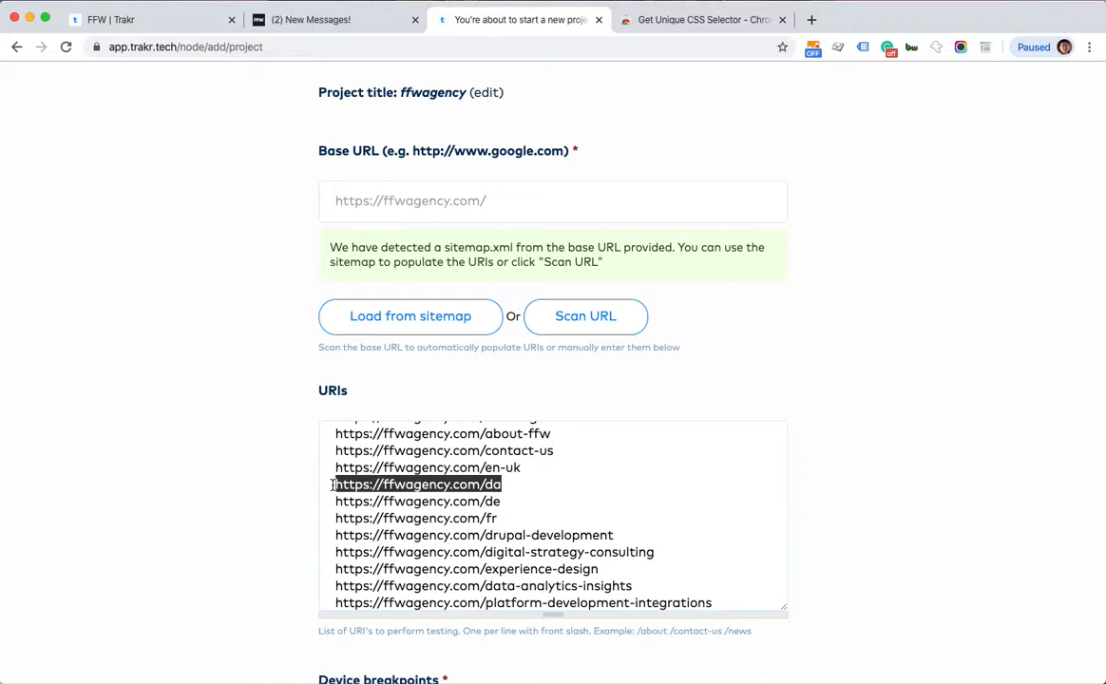
left_click(343, 20)
left_click(340, 46)
key("Right")
type("/da")
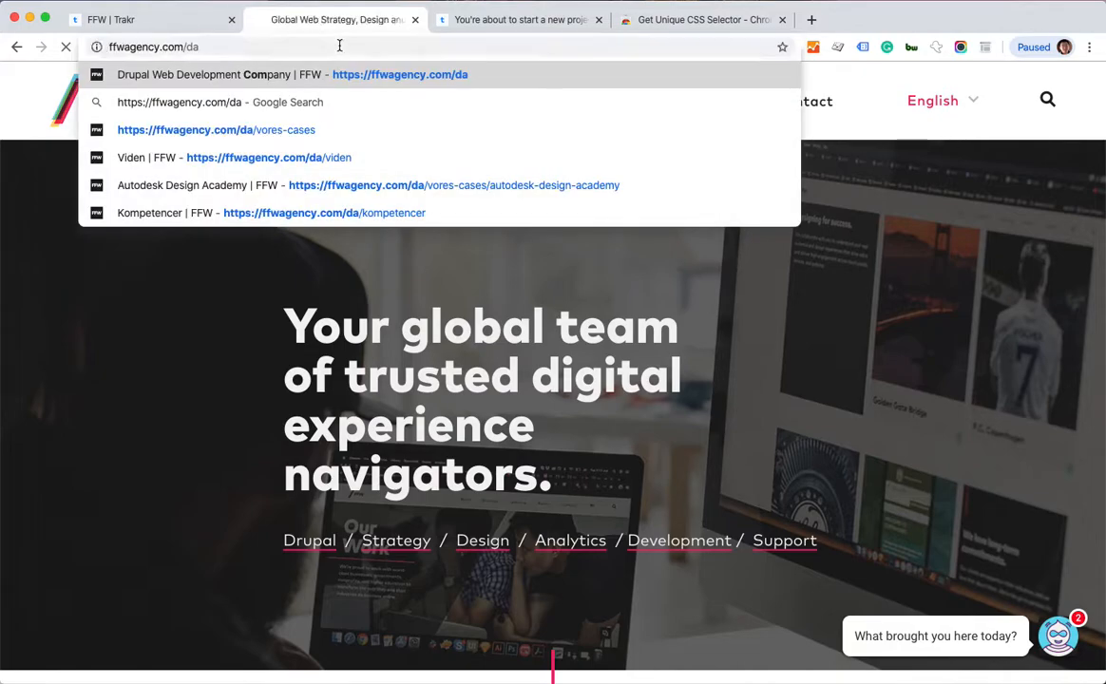
key("Return")
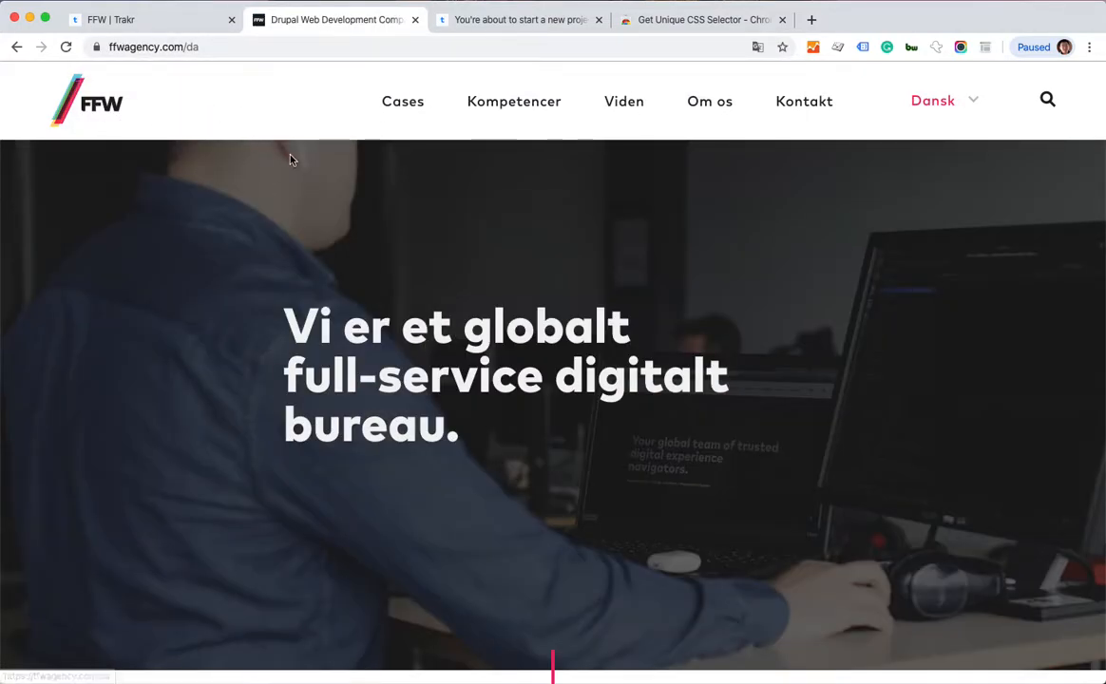
scroll(546, 284, "down", 8)
scroll(548, 283, "up", 8)
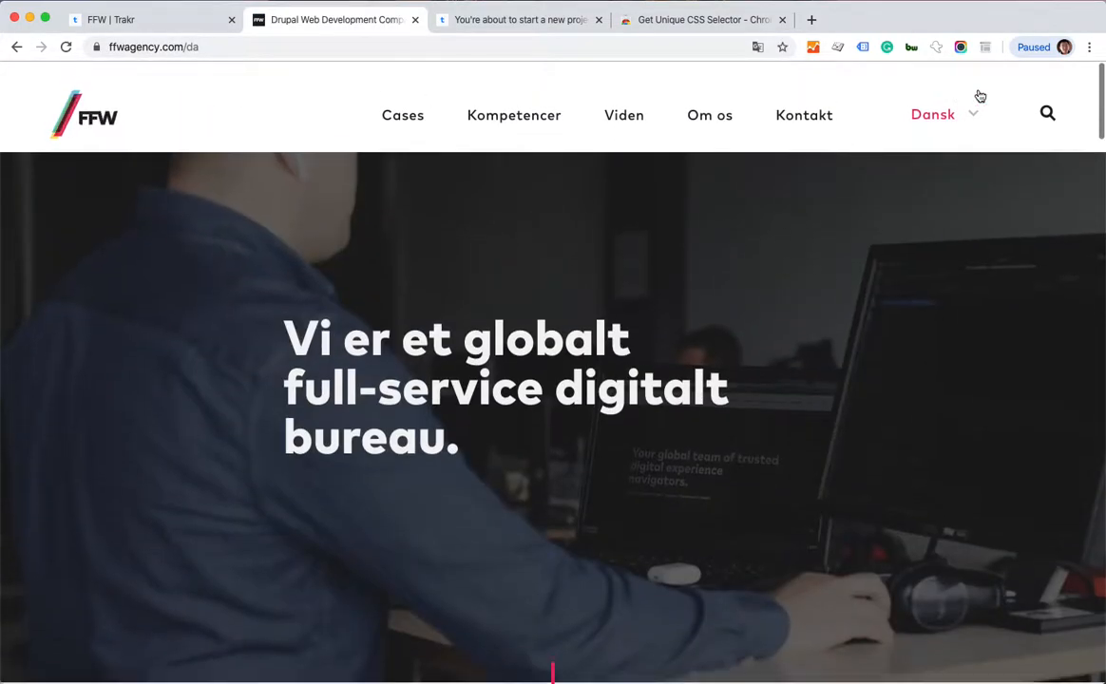
left_click(940, 102)
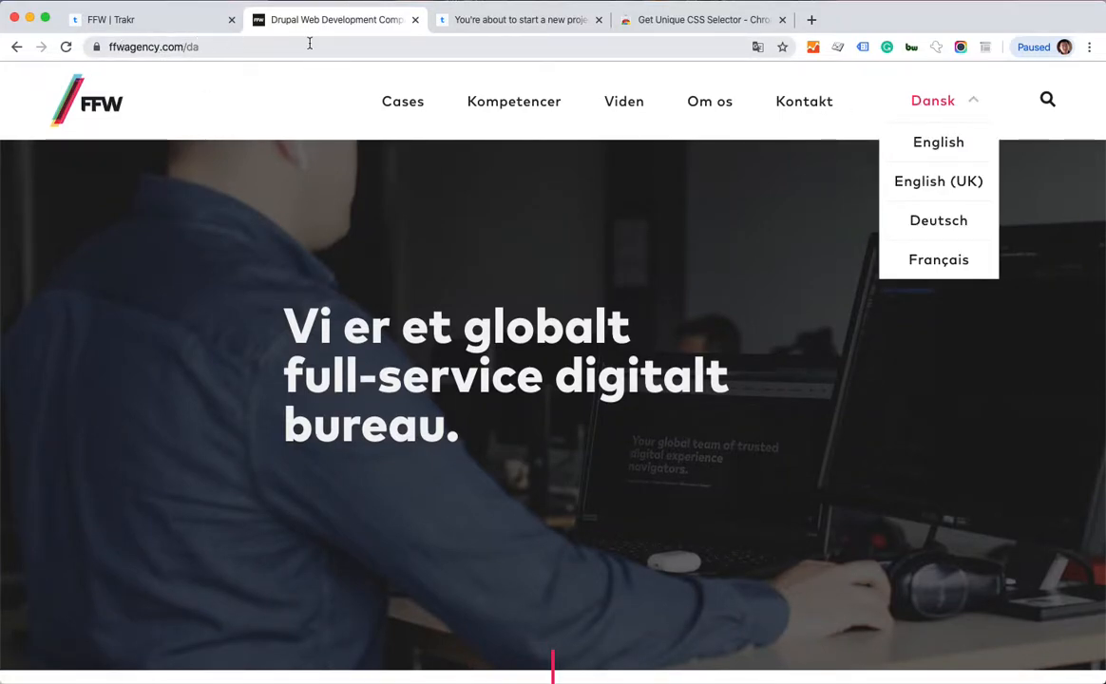
Back in the new Trakr project, delete the en-uk, da, de and fr lines and the leftover blank lines from the URIs list
left_click(522, 19)
left_click(518, 519)
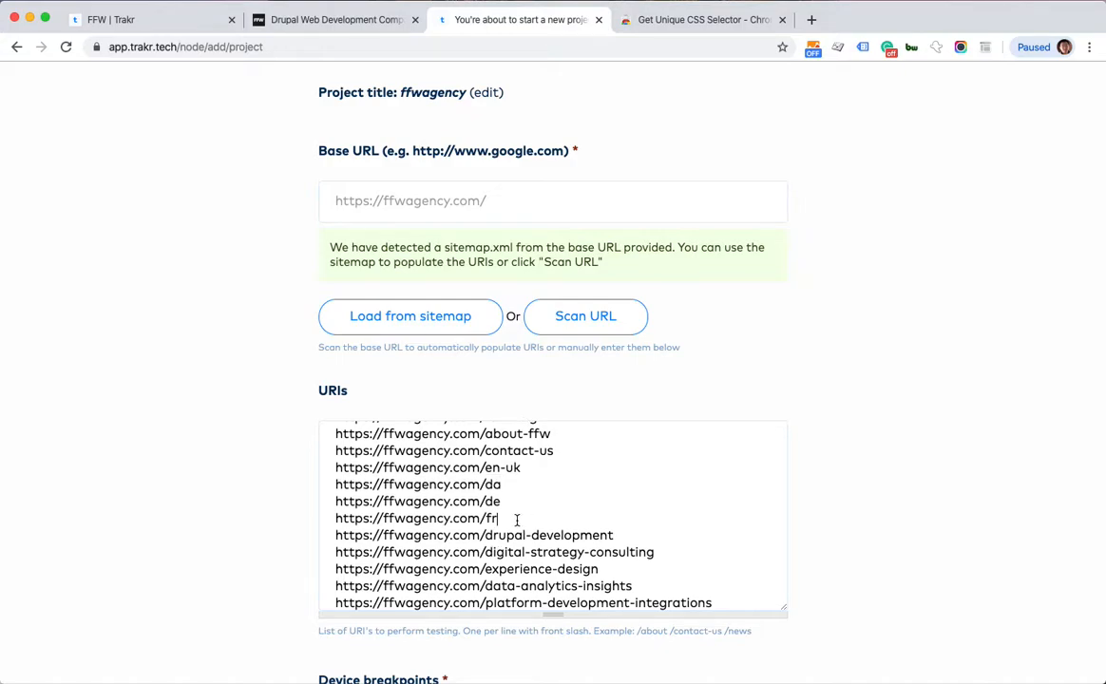
left_click_drag(324, 487, 649, 520)
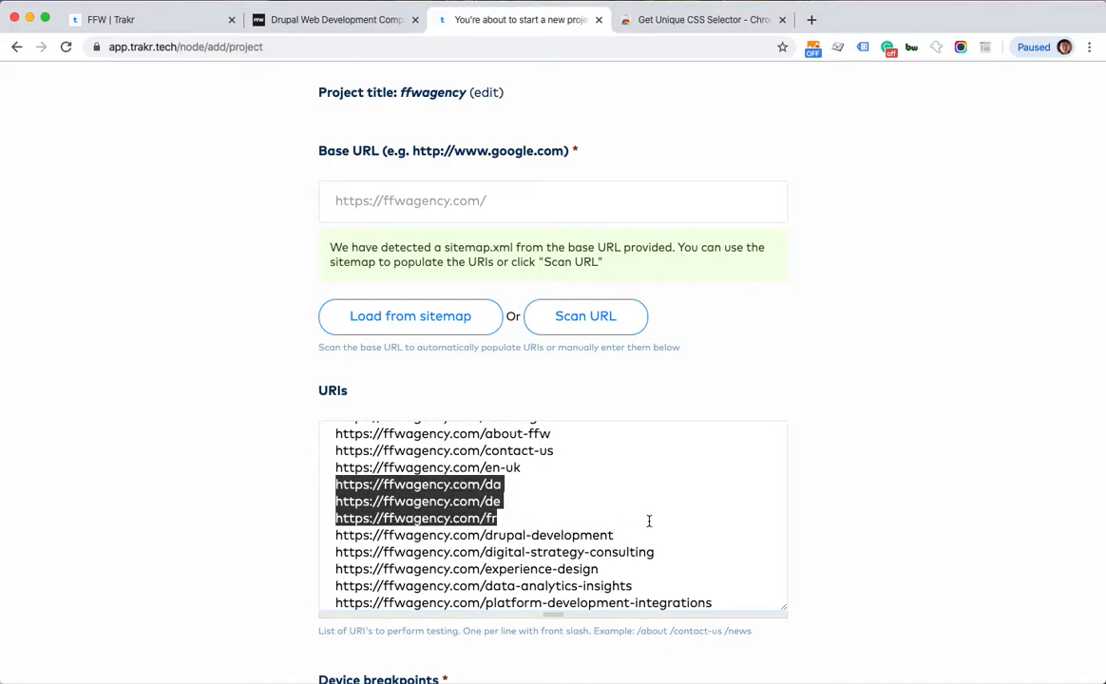
scroll(649, 520, "down", 3)
scroll(648, 520, "up", 4)
key("BackSpace")
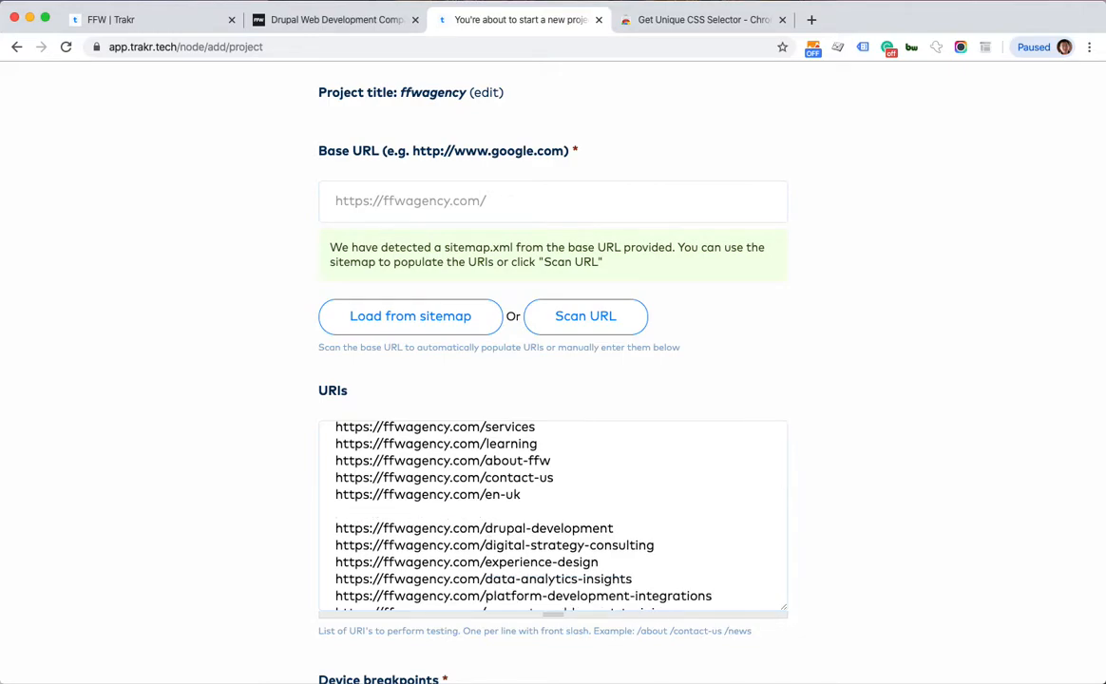
key("BackSpace")
left_click(341, 495, "shift")
key("BackSpace")
key("BackSpace")
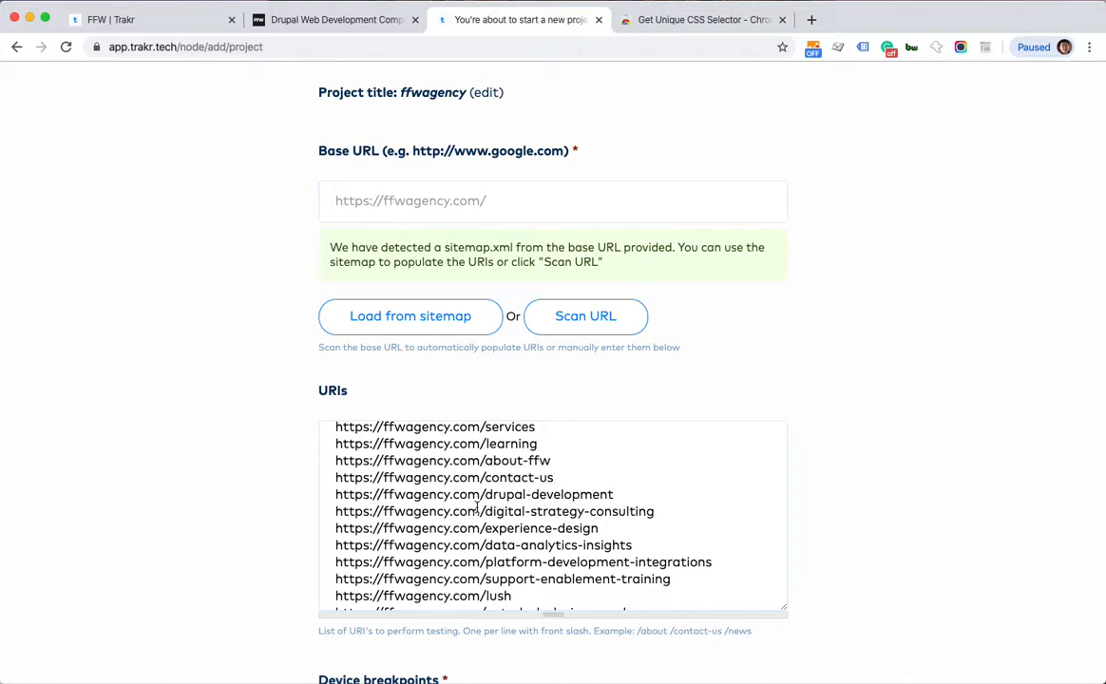
left_click(334, 494)
left_click_drag(334, 494, 731, 597)
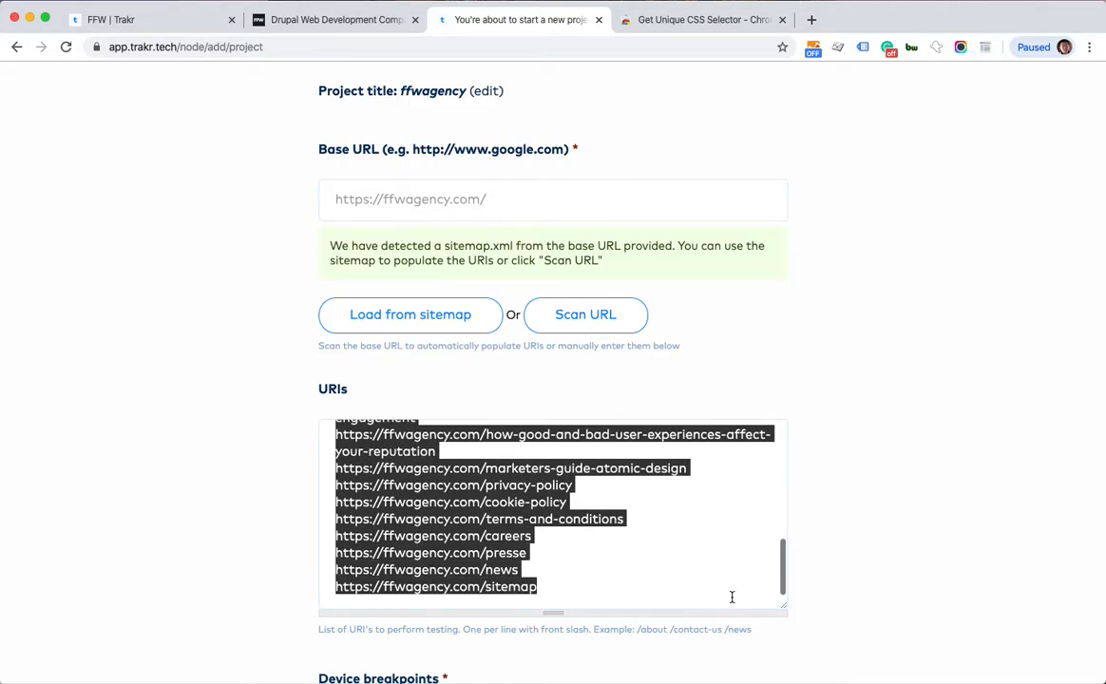
scroll(666, 559, "up", 3)
scroll(665, 559, "down", 3)
key("BackSpace")
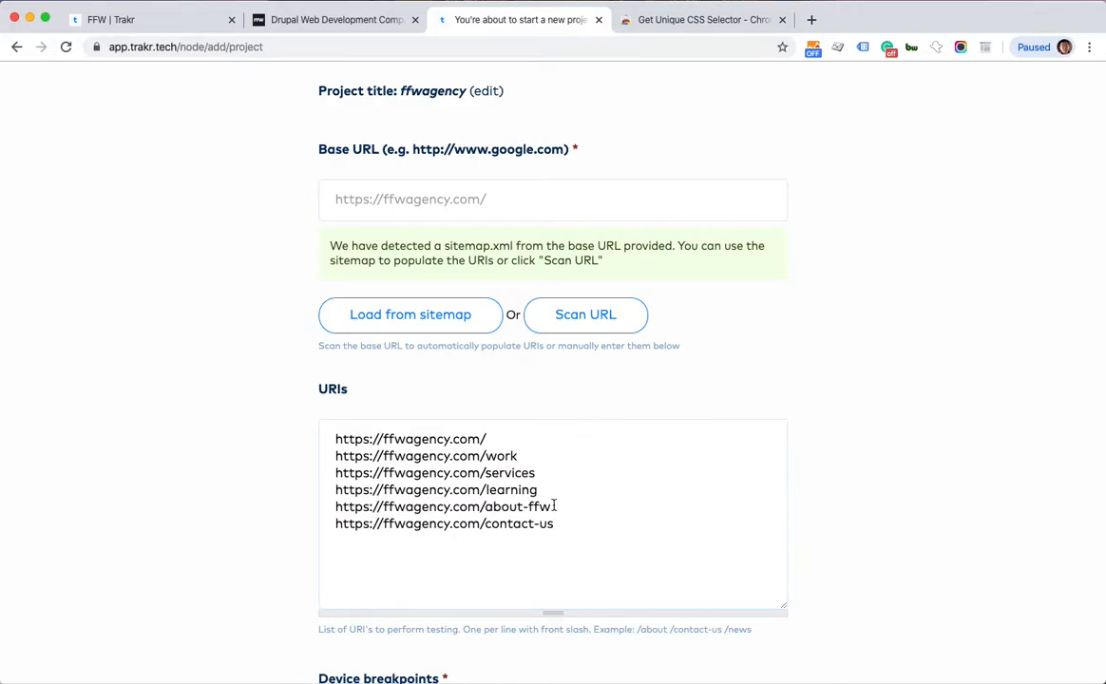
Choose the 480 mobile, 1024 tablet and 1440 small desktop breakpoints and create the project
scroll(527, 551, "down", 5)
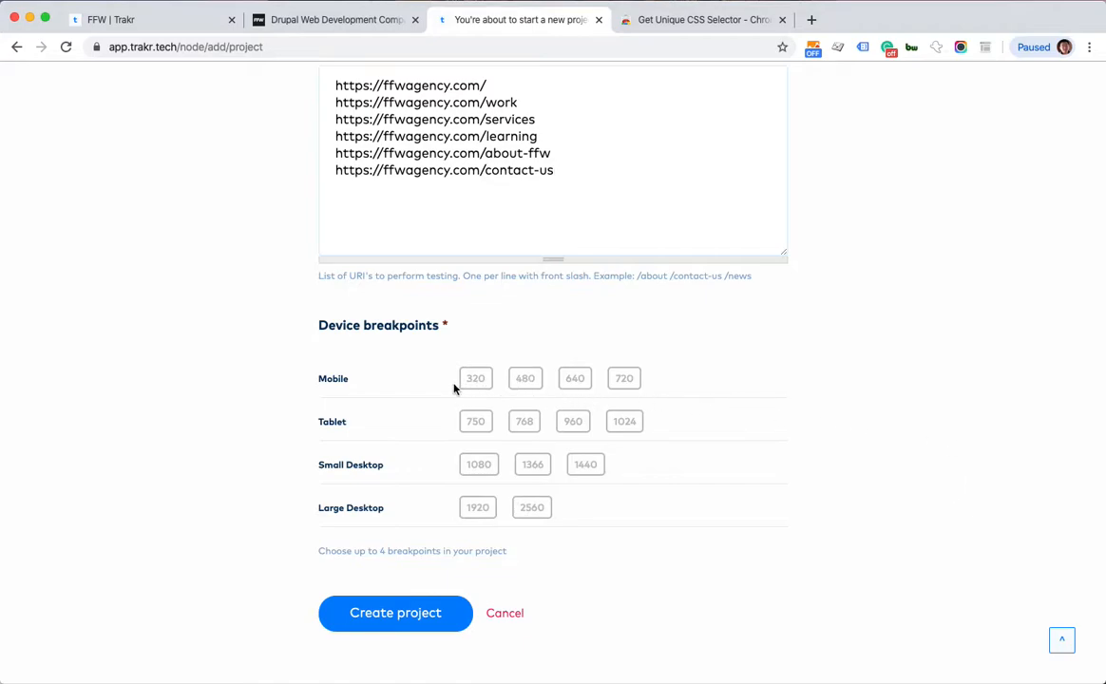
left_click(527, 385)
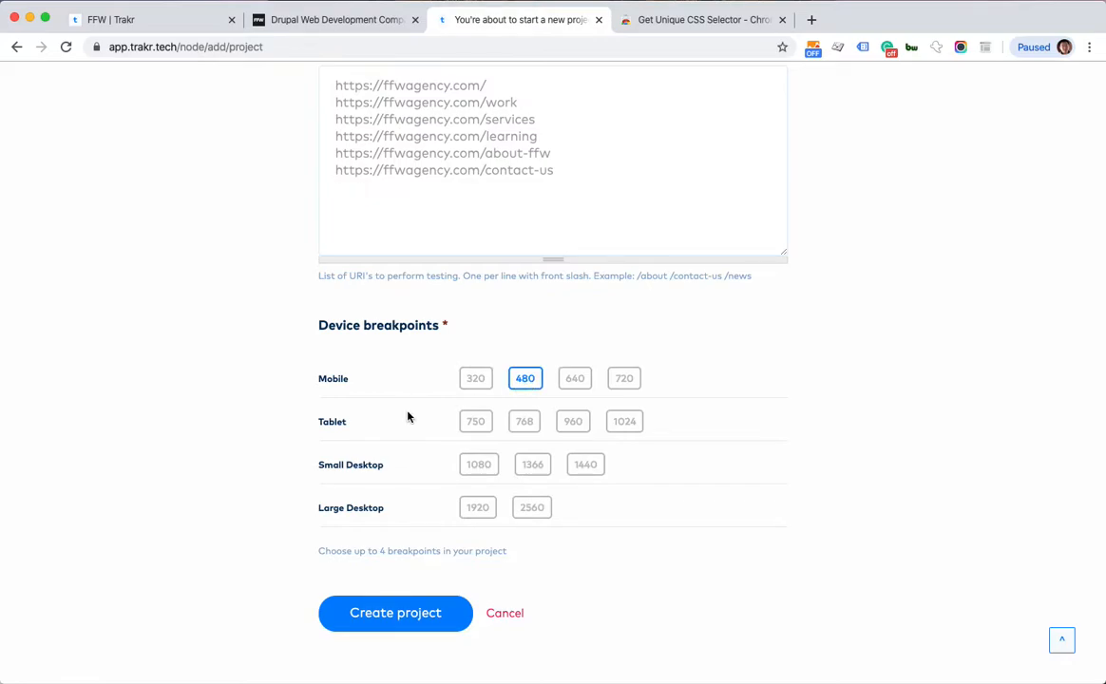
left_click(624, 424)
left_click(588, 475)
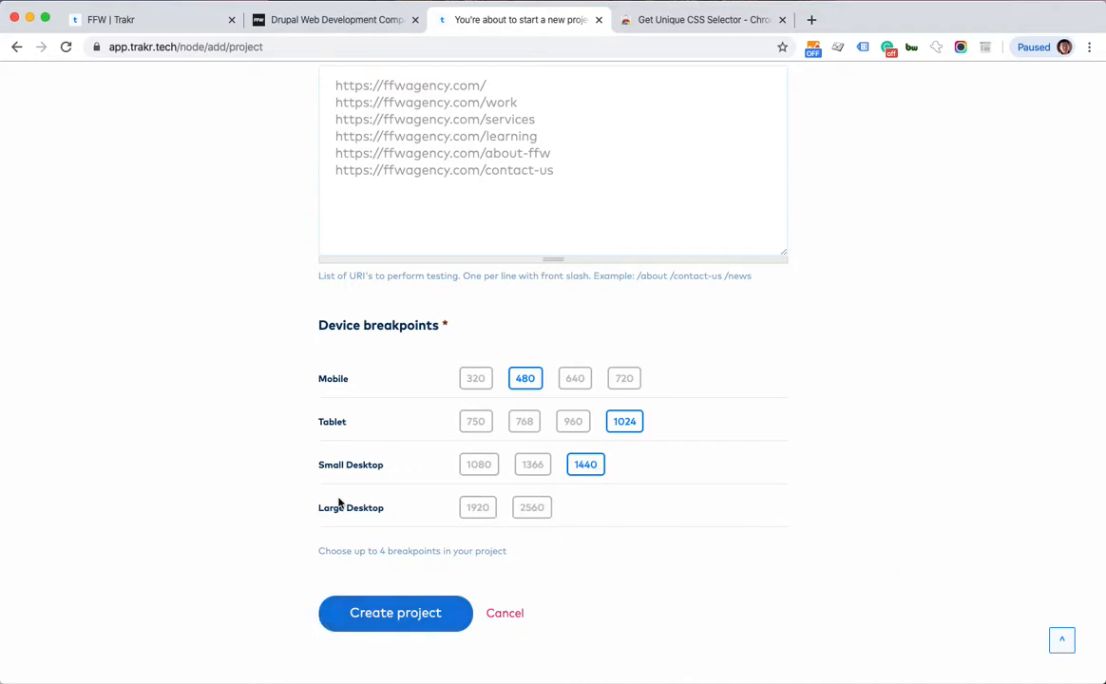
left_click(395, 623)
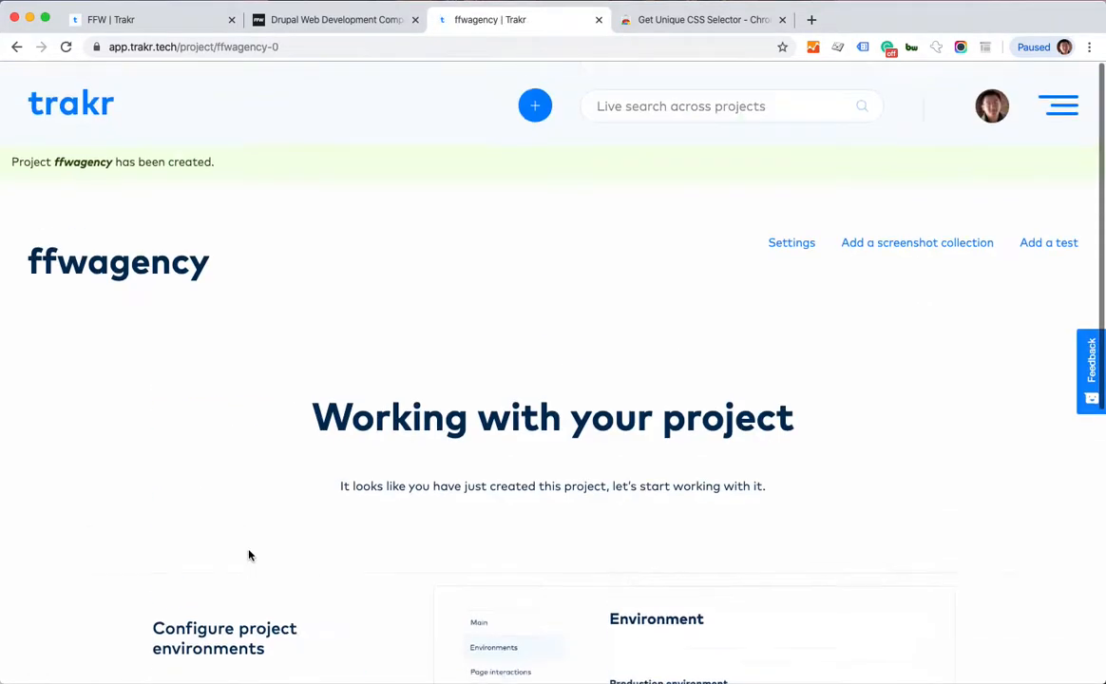
Add a screenshot collection to the new ffwagency project and look over the project's introduction page
scroll(371, 472, "down", 5)
scroll(370, 472, "up", 5)
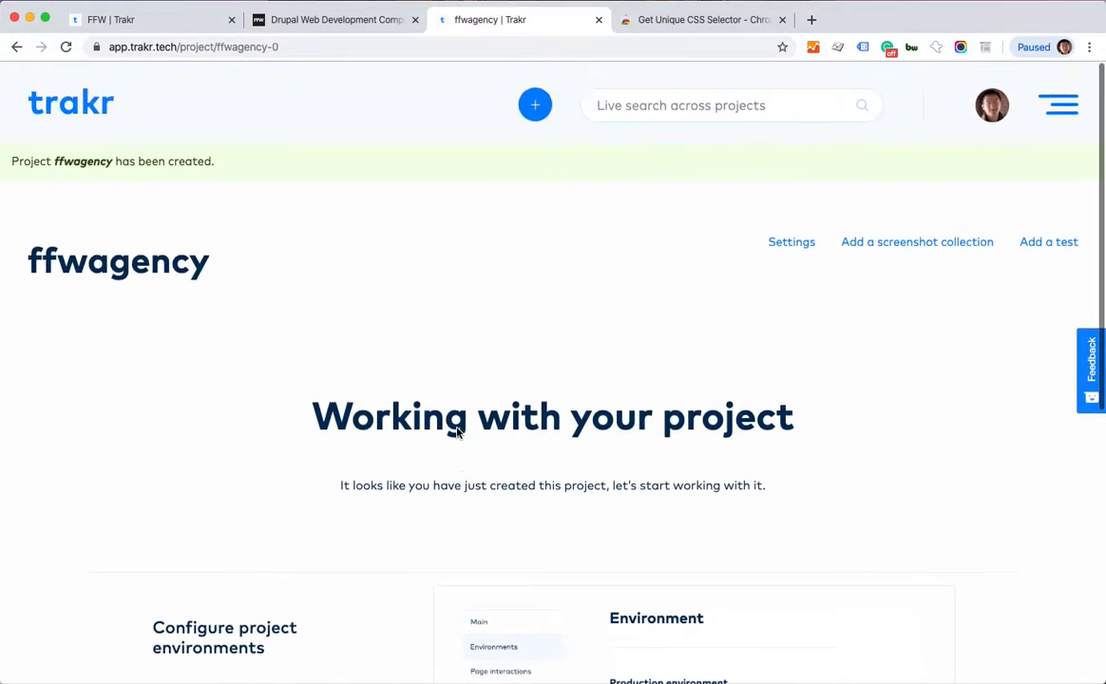
left_click(929, 243)
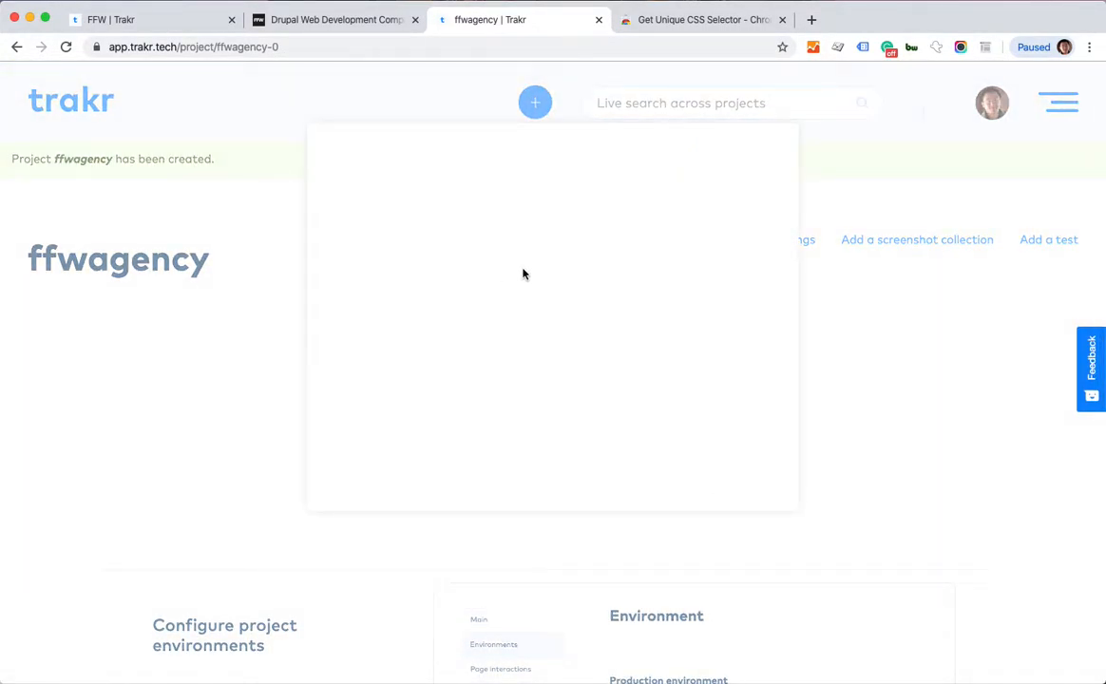
left_click(483, 300)
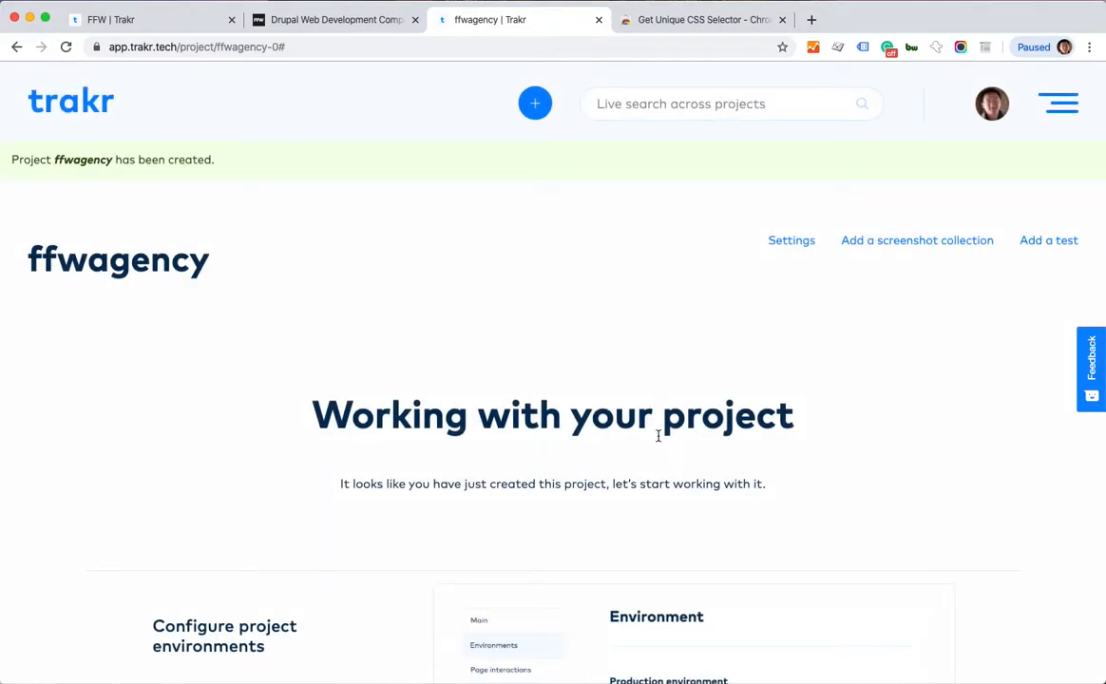
scroll(666, 240, "down", 5)
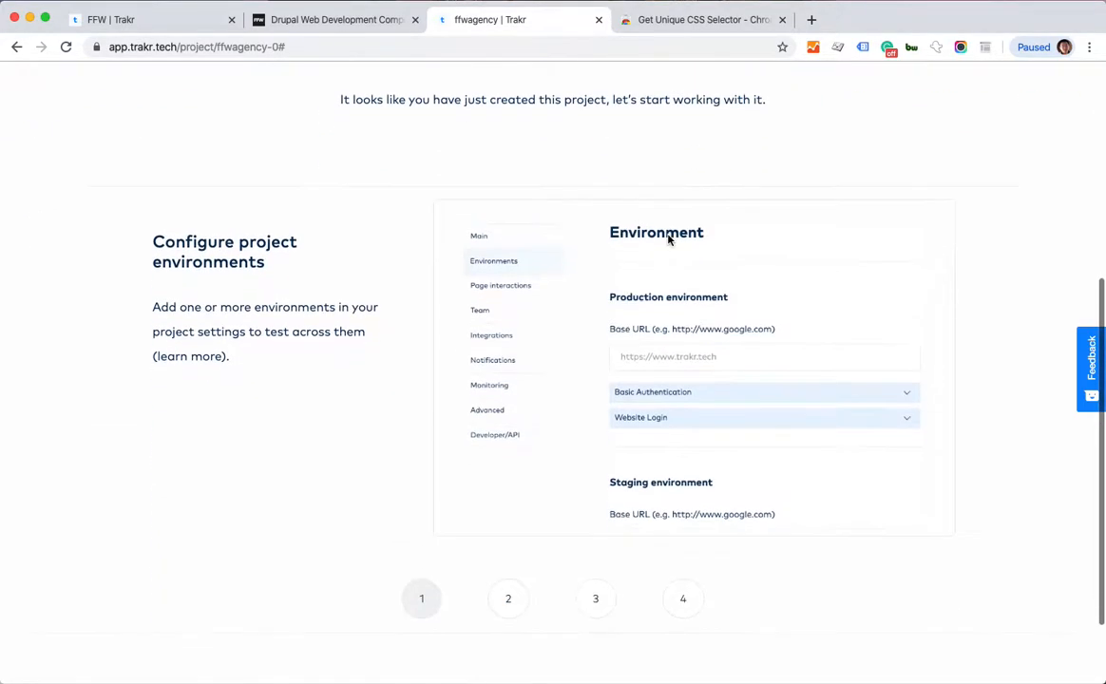
scroll(668, 241, "up", 5)
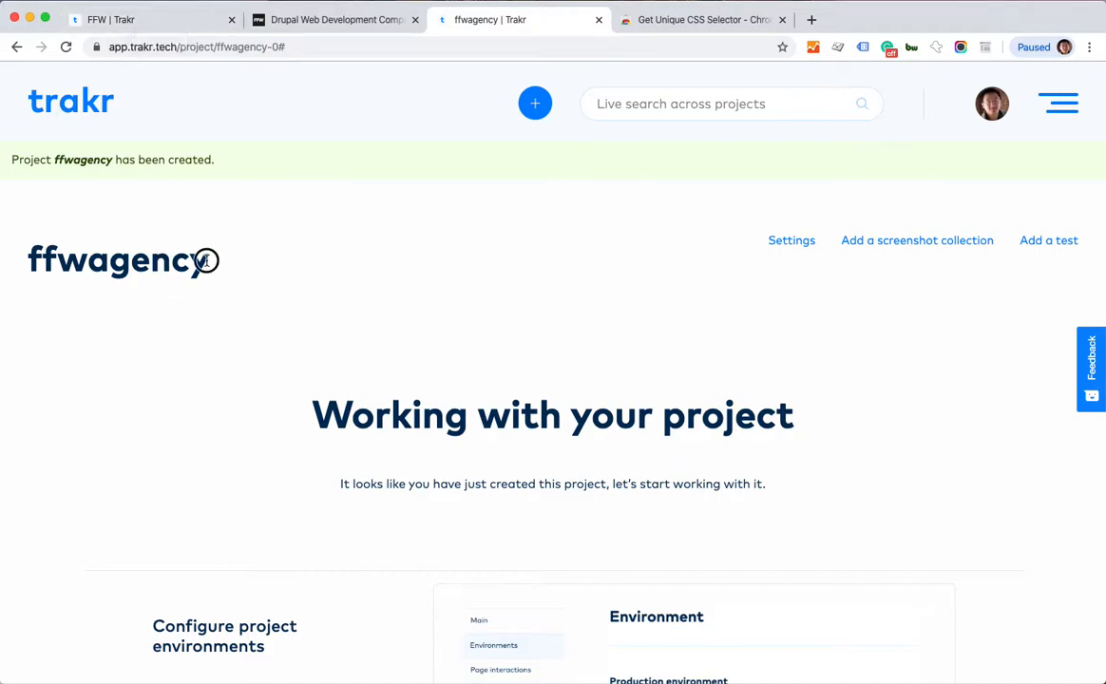
Open the Nov 5 2019 - 14:49 screenshot collection of the existing FFW project and look over its page list
left_click(171, 25)
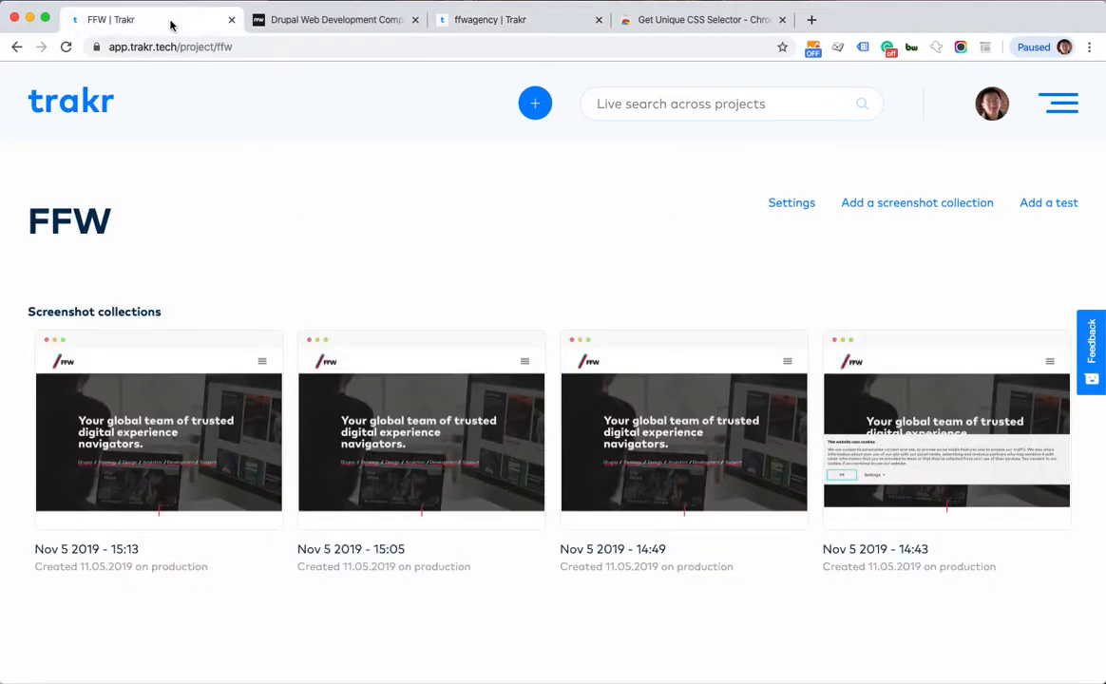
left_click(695, 414)
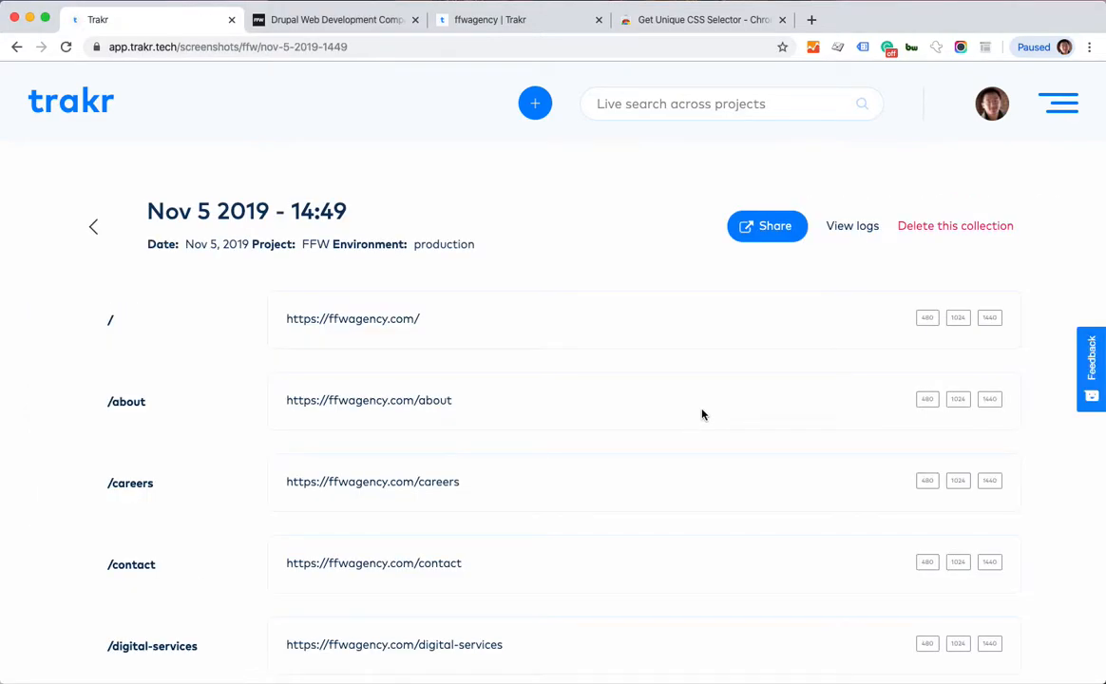
scroll(702, 415, "down", 2)
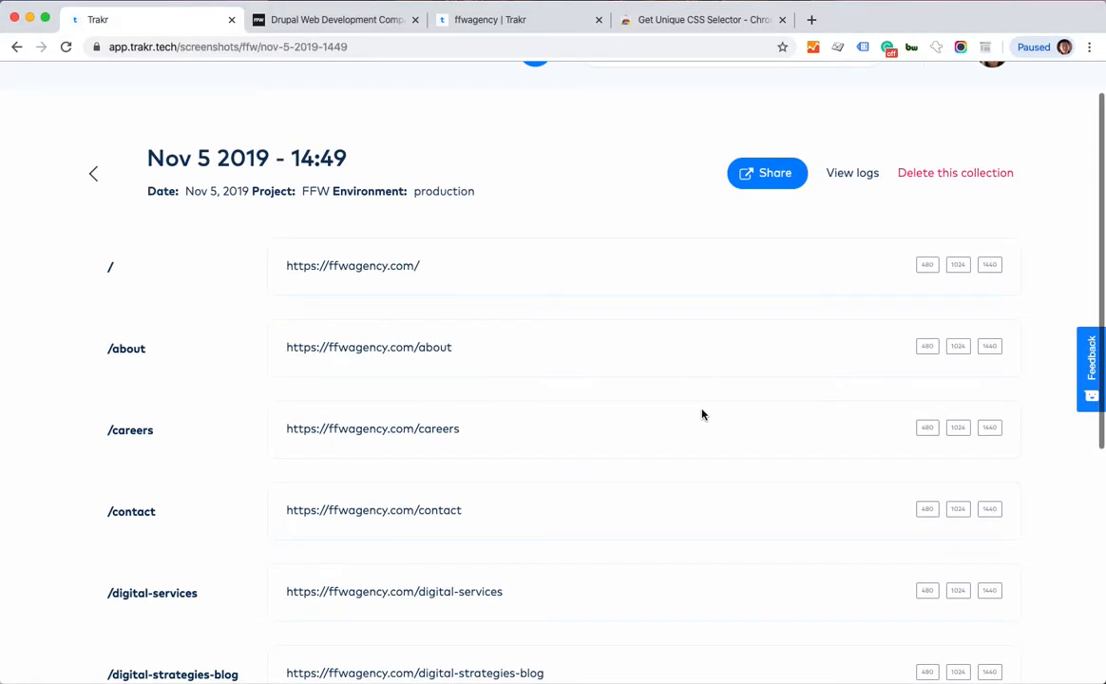
scroll(639, 423, "up", 2)
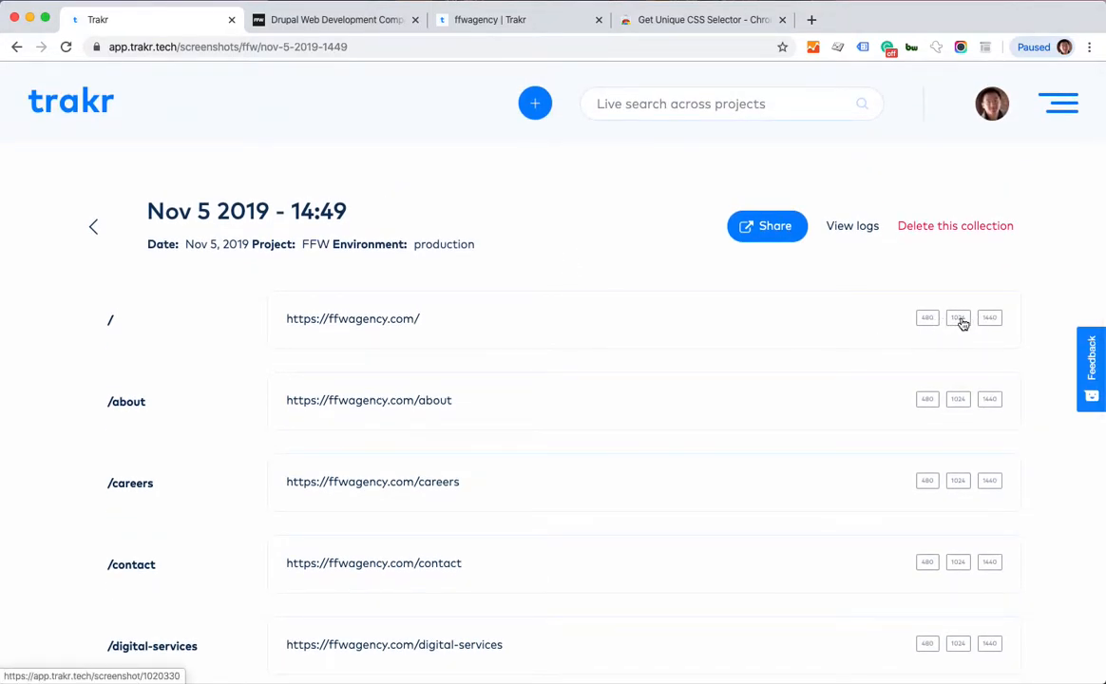
left_click(1002, 327)
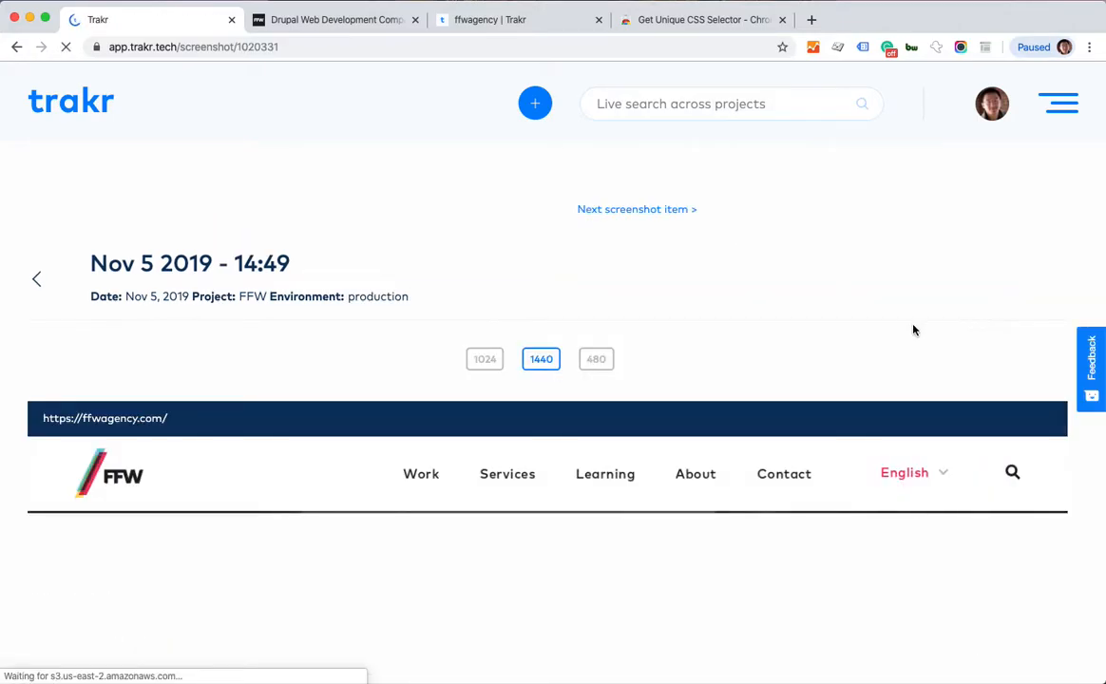
scroll(912, 328, "down", 6)
scroll(909, 329, "down", 20)
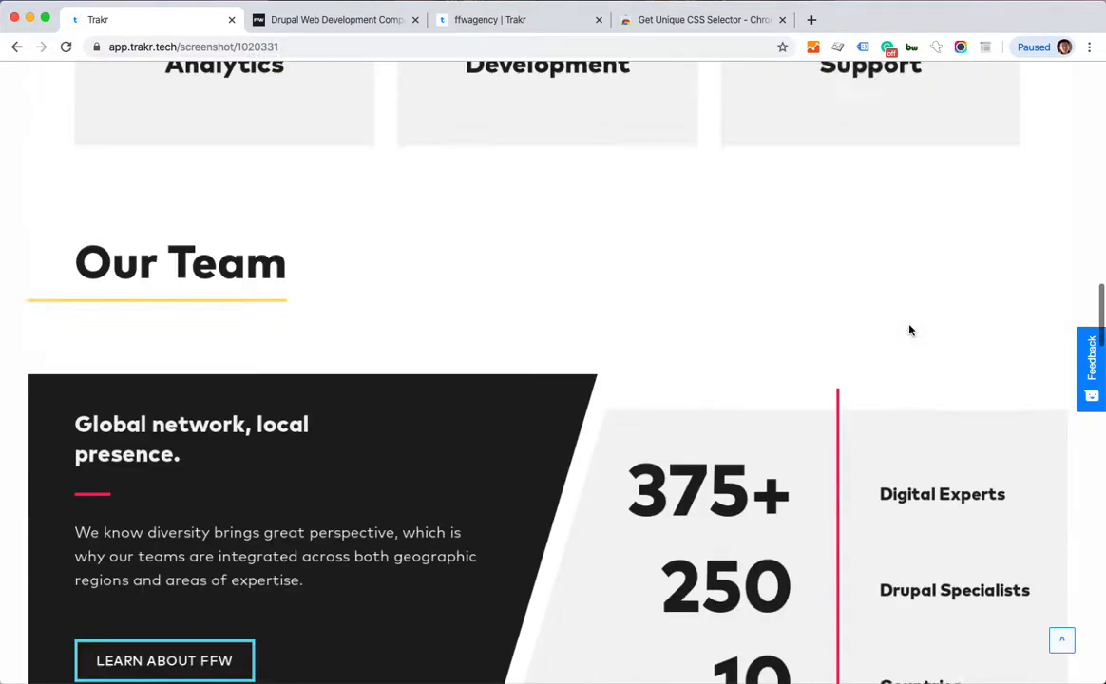
scroll(909, 329, "down", 6)
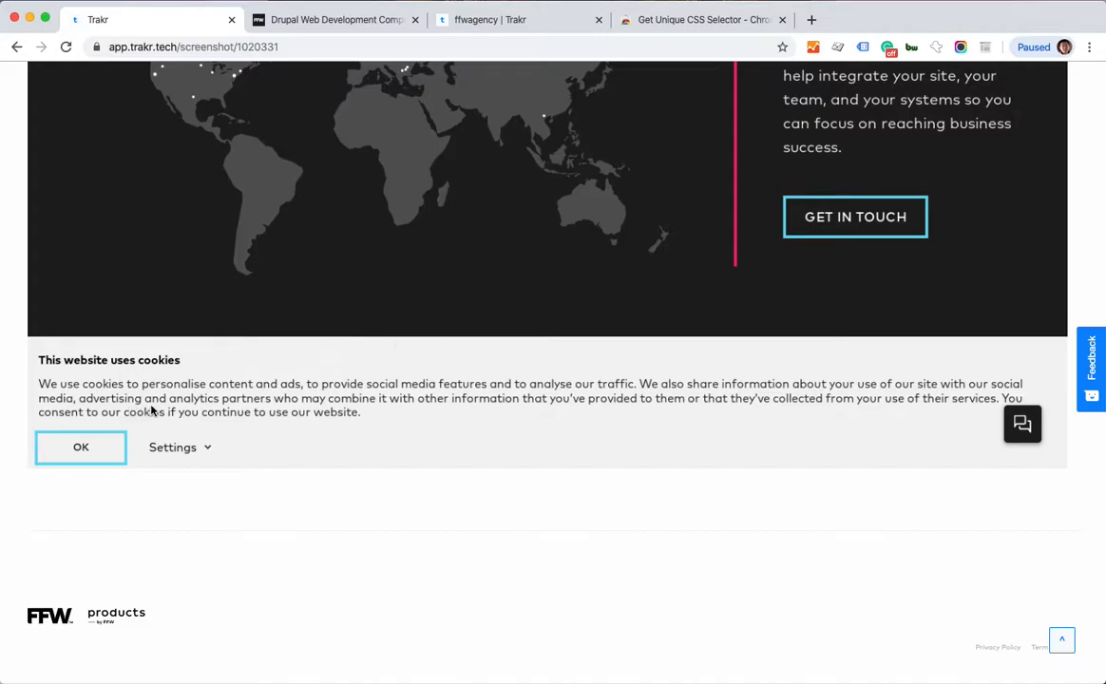
scroll(422, 353, "up", 20)
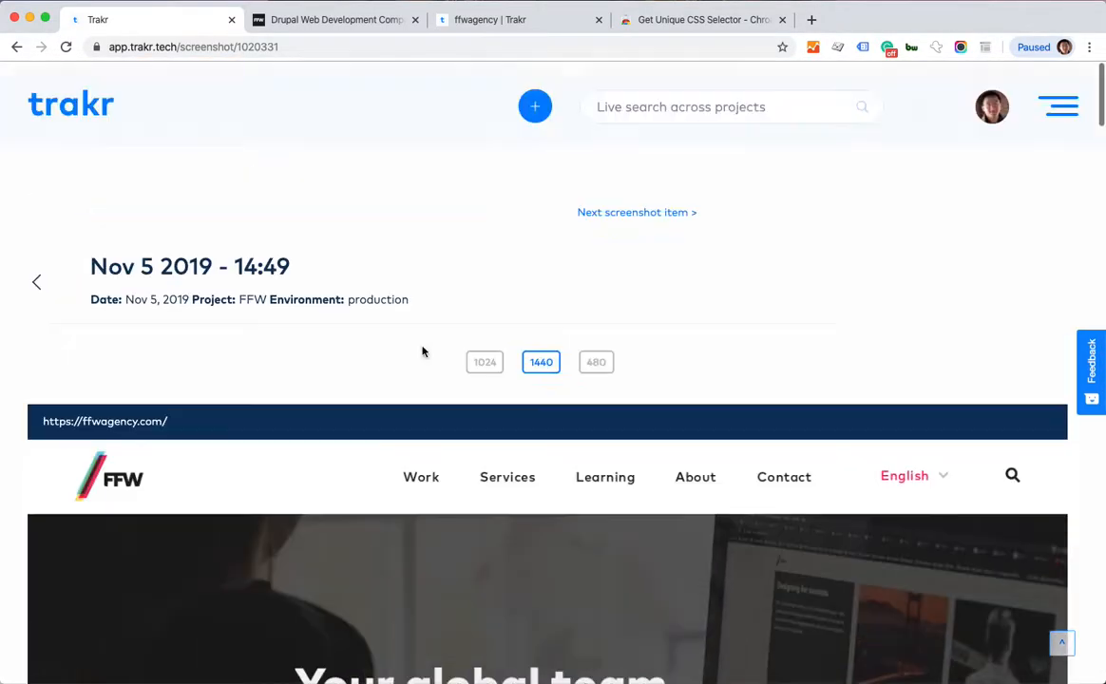
Step through the next two screenshot items in the collection and examine the cookie notice and chat button on each page
left_click(605, 213)
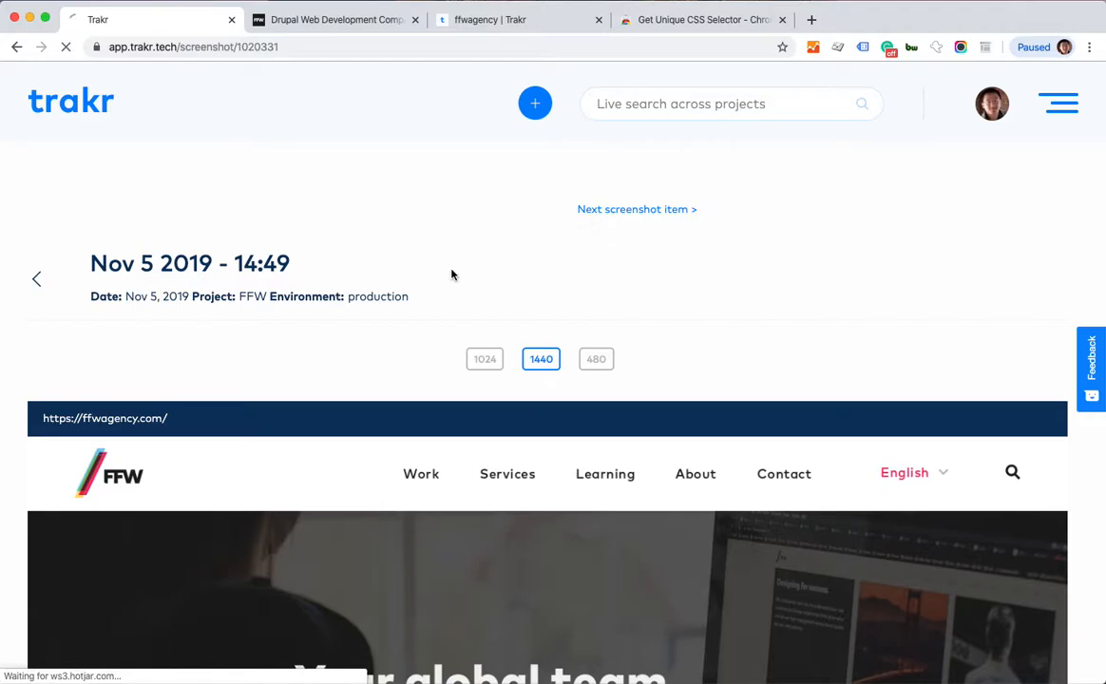
scroll(453, 274, "down", 20)
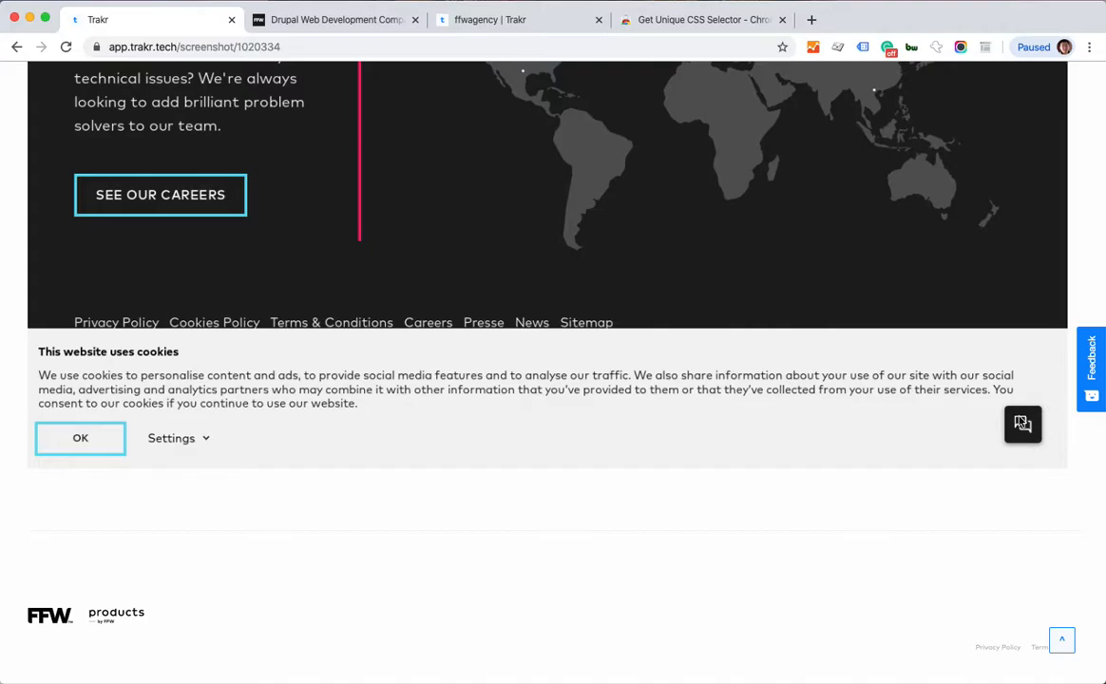
scroll(774, 407, "up", 15)
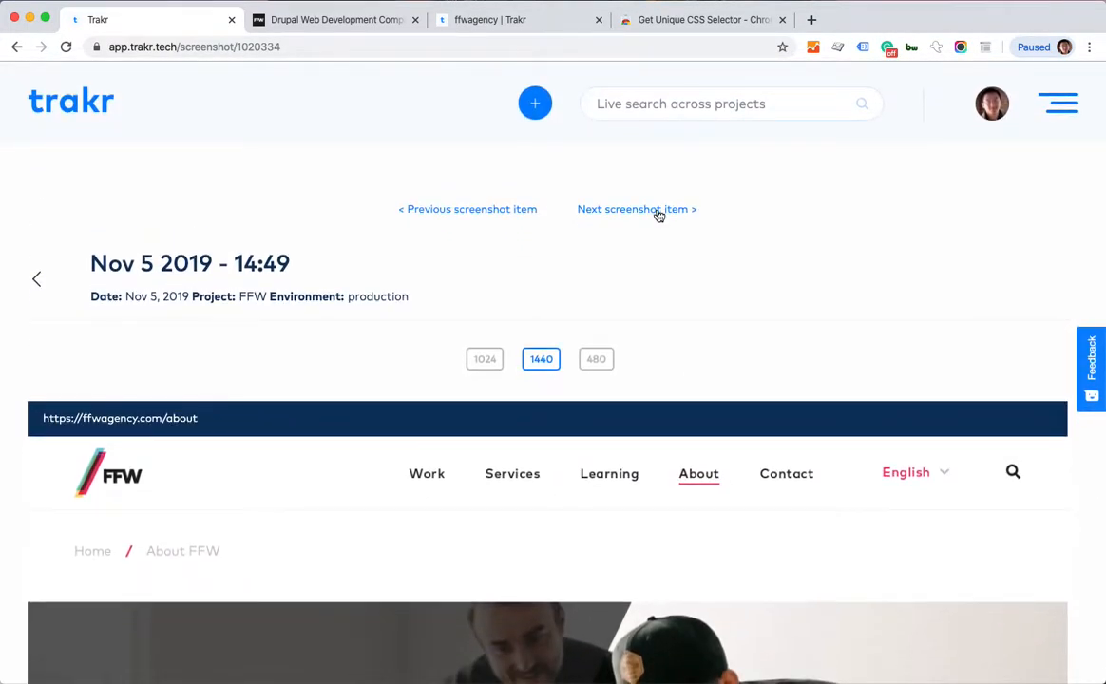
left_click(656, 210)
scroll(706, 338, "down", 20)
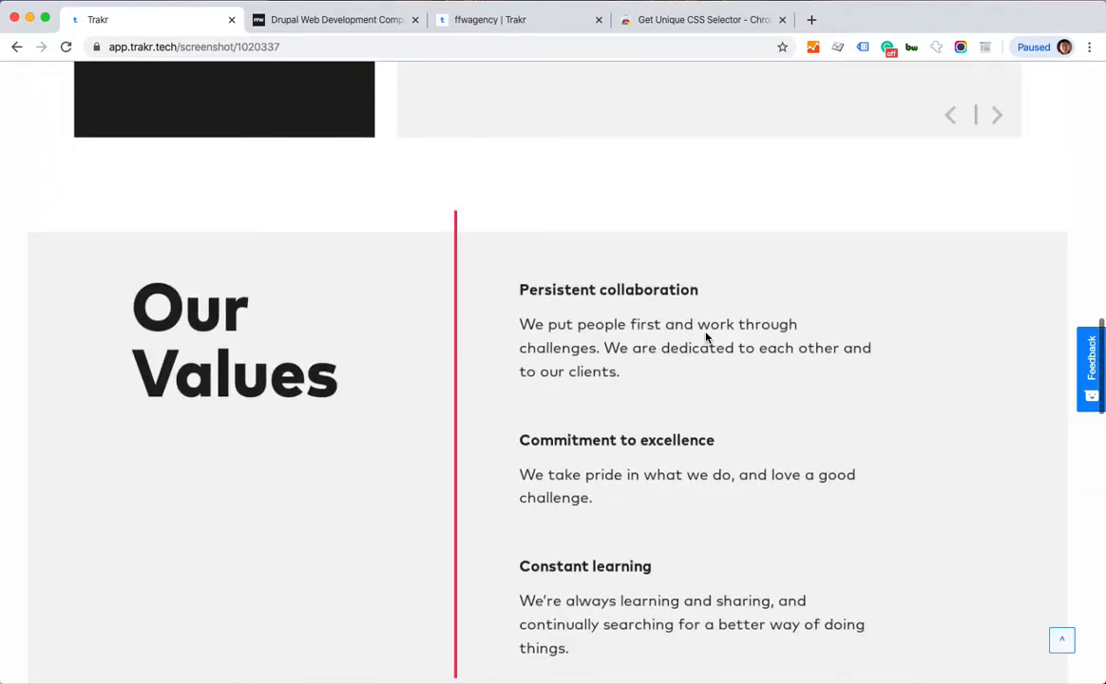
scroll(706, 337, "down", 15)
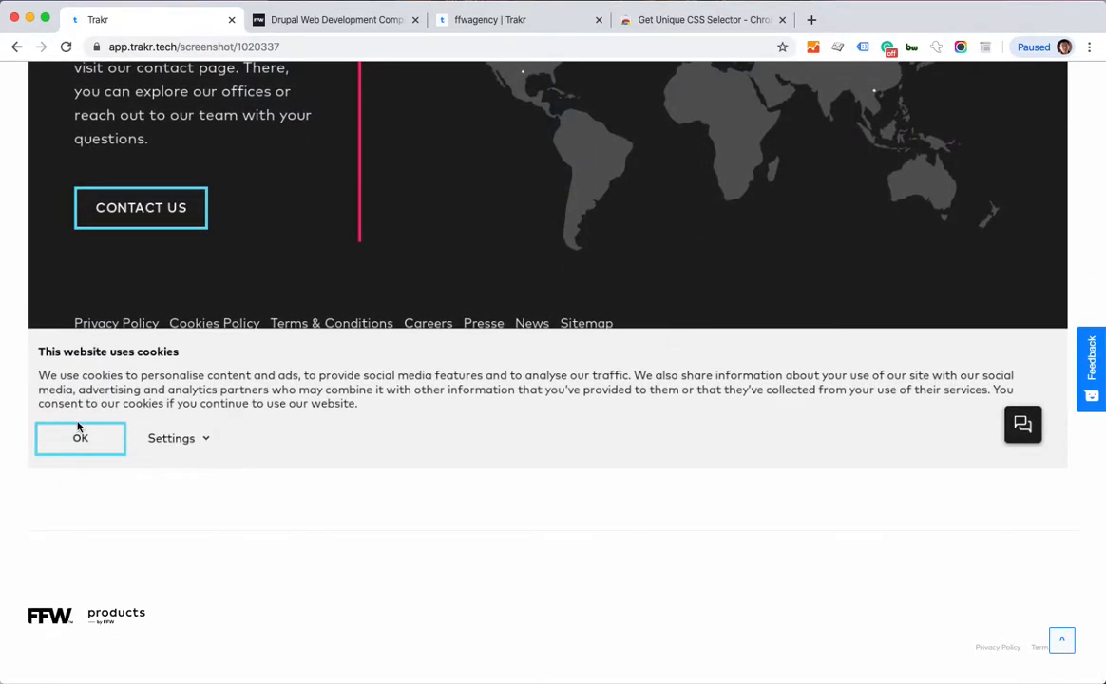
scroll(594, 474, "up", 20)
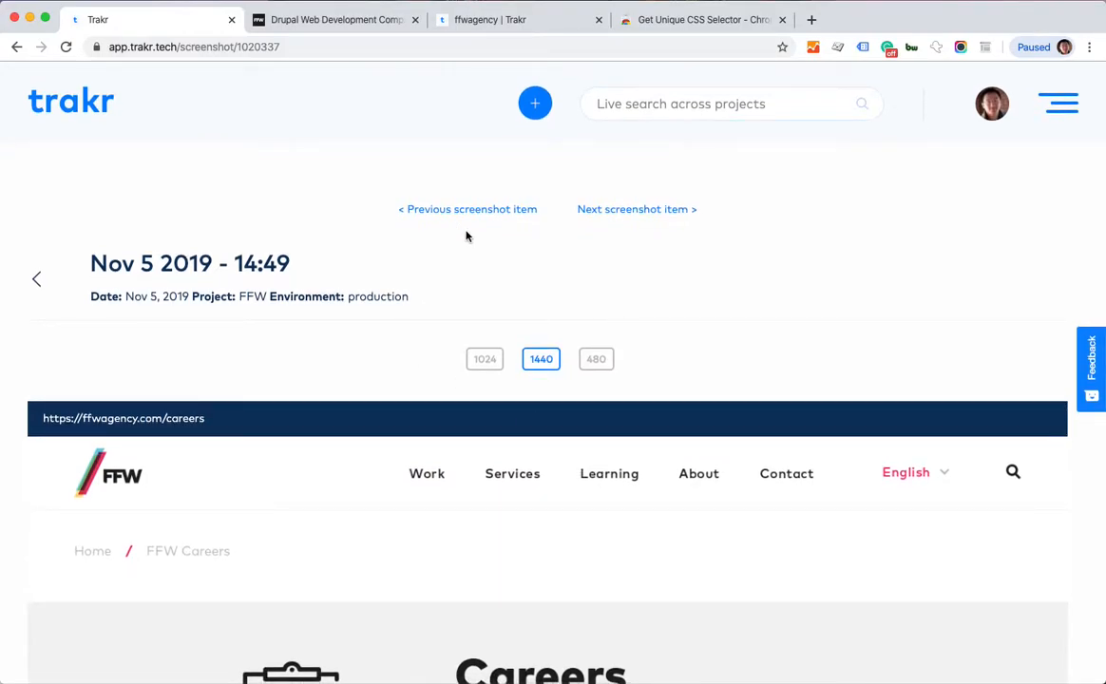
scroll(385, 274, "down", 5)
scroll(386, 276, "down", 20)
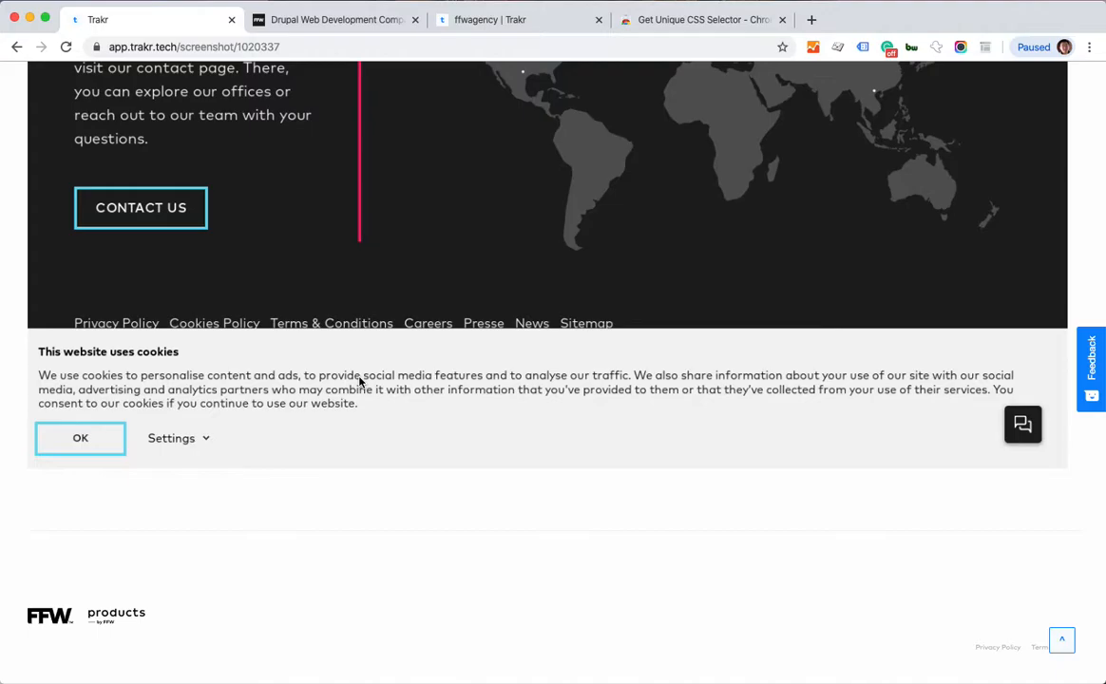
scroll(359, 380, "up", 20)
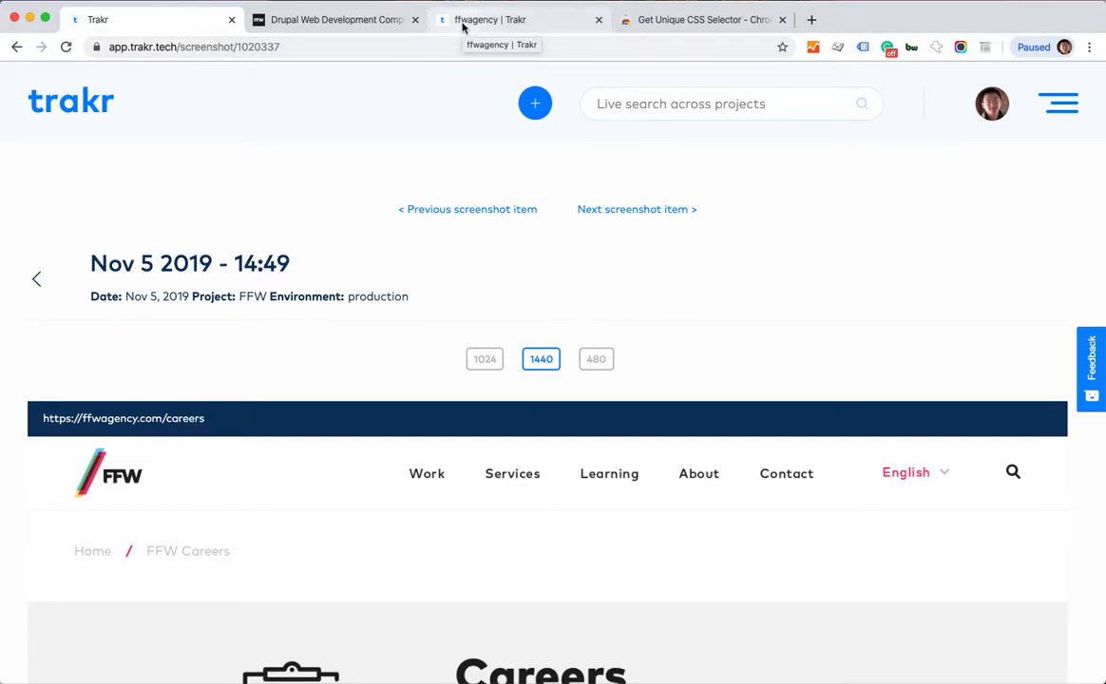
Load the English homepage ffwagency.com in place of the Danish one and show the chat widget at the page's end
left_click(472, 23)
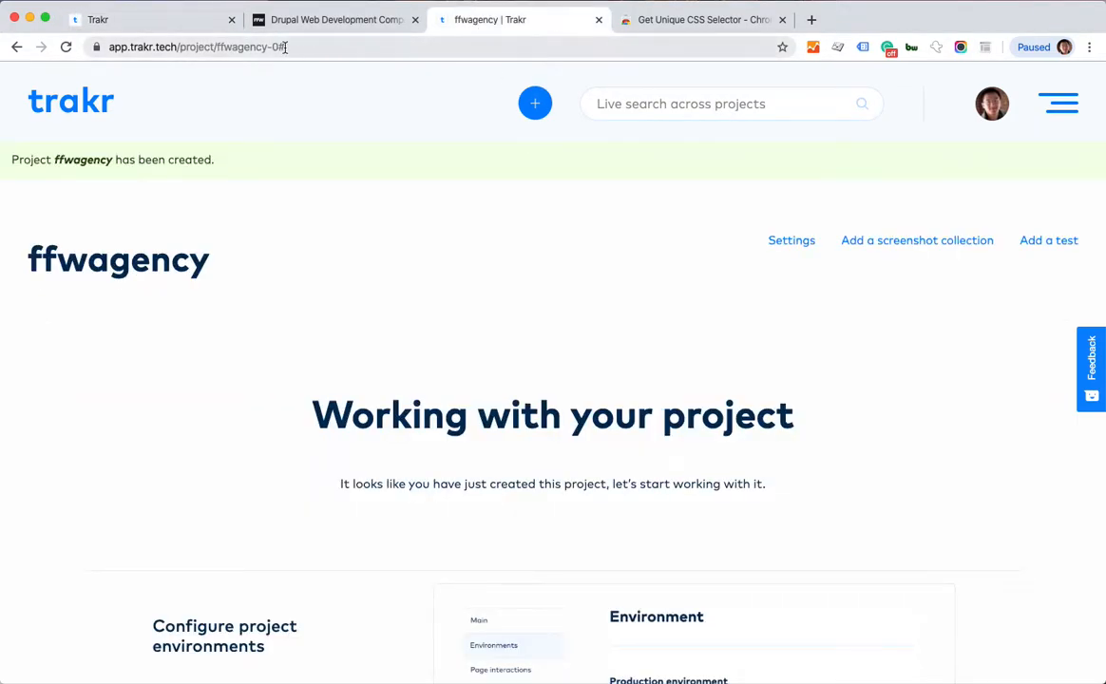
left_click(318, 21)
scroll(507, 267, "down", 5)
scroll(506, 267, "up", 5)
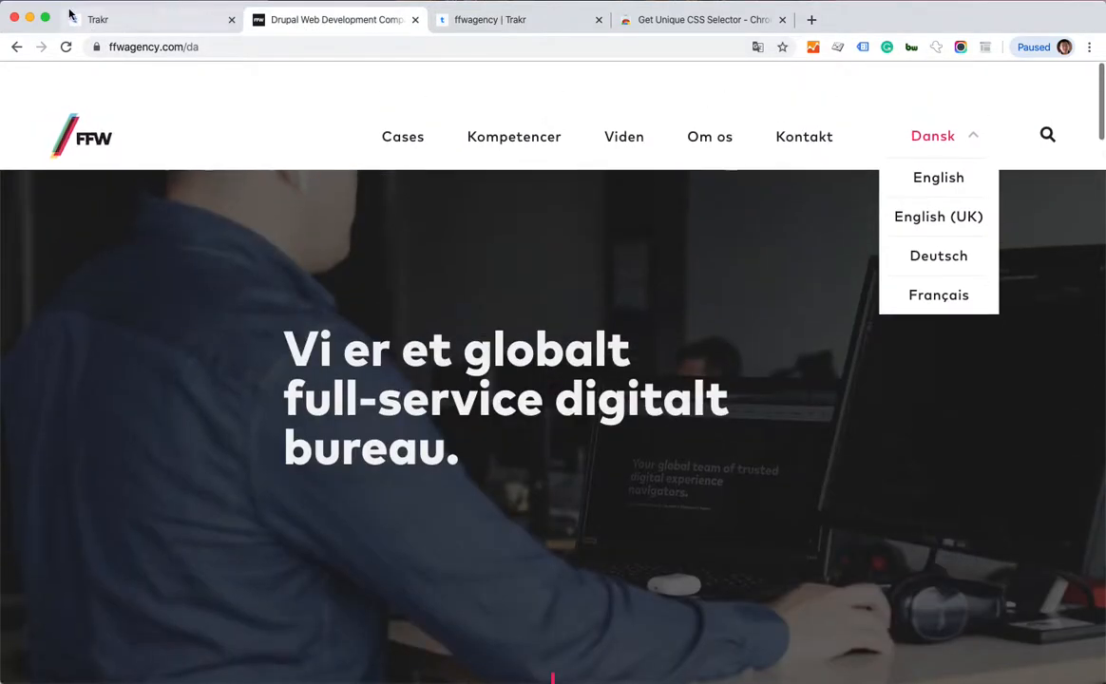
left_click(66, 47)
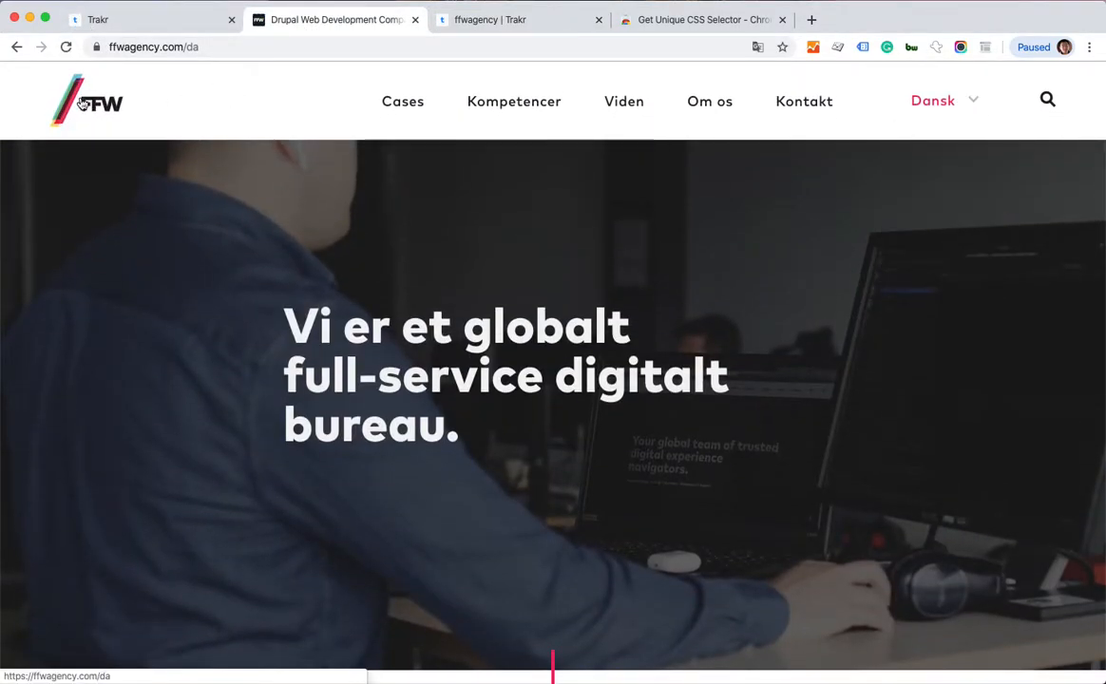
double_click(191, 47)
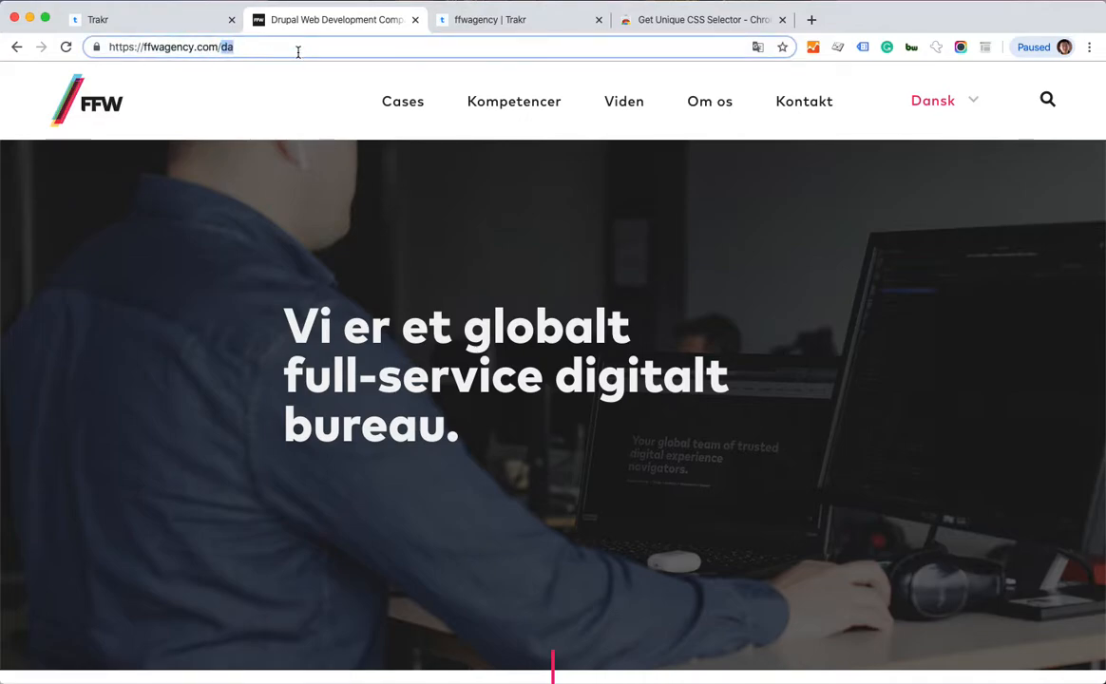
key("BackSpace")
key("Return")
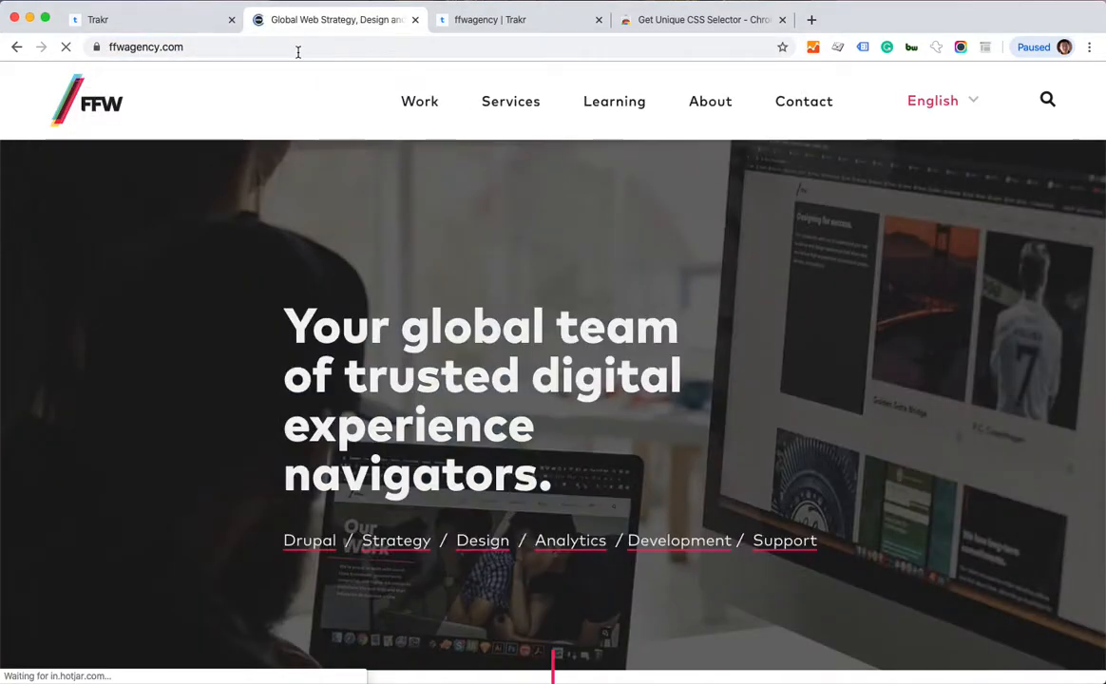
scroll(863, 393, "down", 20)
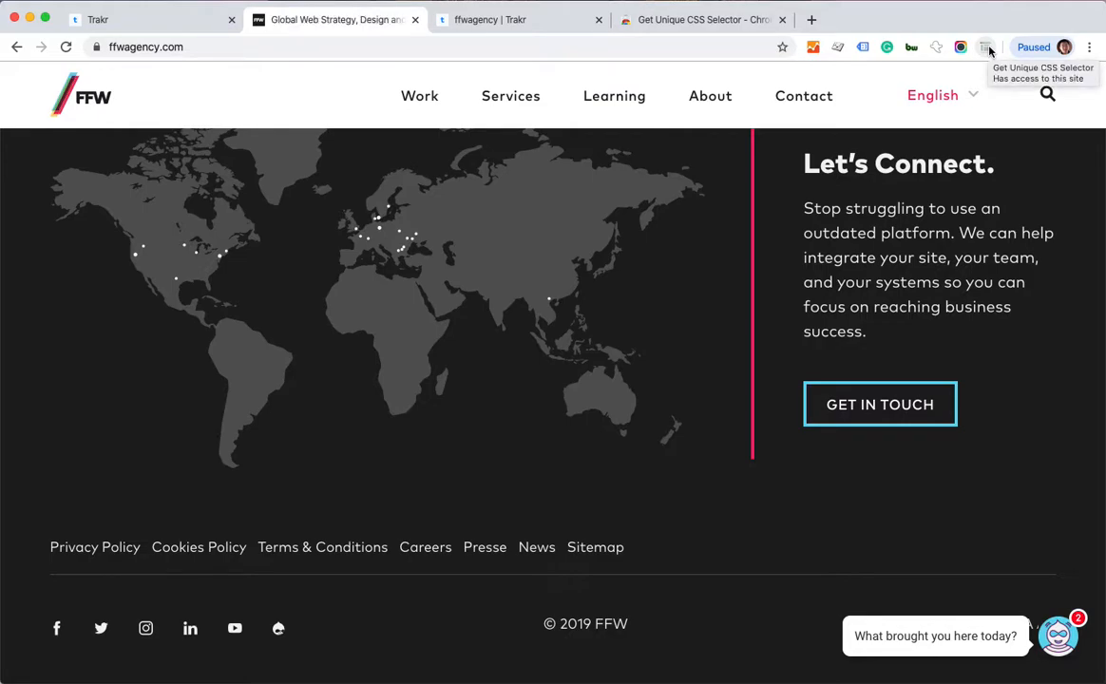
Look at the Chrome Web Store page of the Get Unique CSS Selector extension
left_click(699, 28)
left_click_drag(224, 192, 570, 209)
left_click(549, 193)
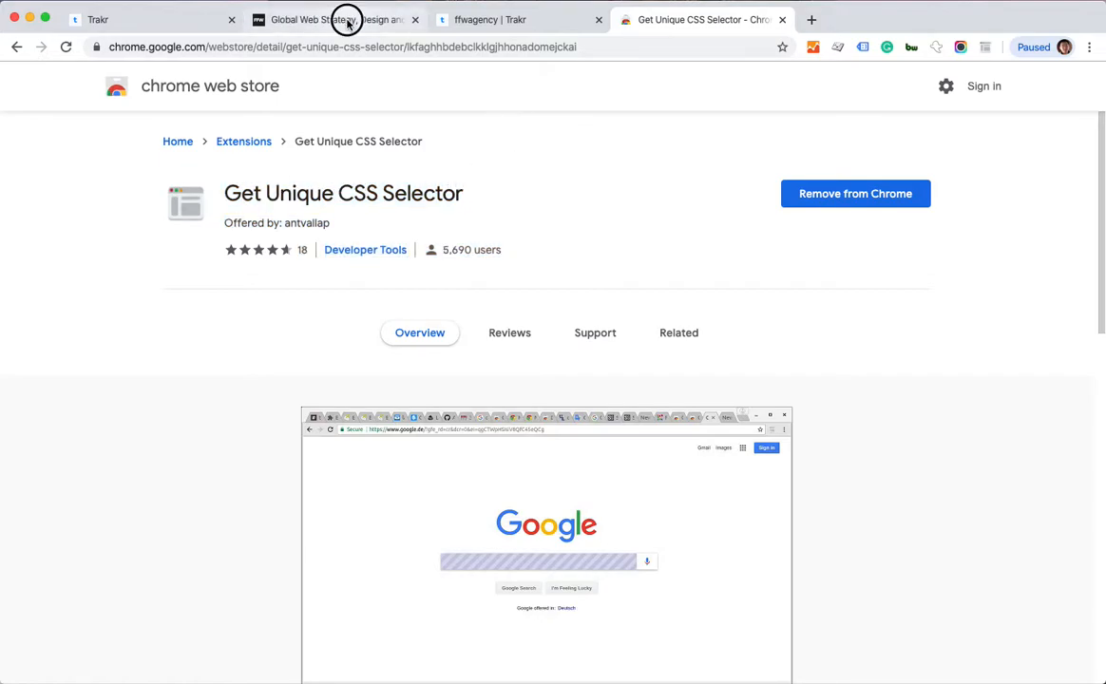
Activate Get Unique CSS Selector on the FFW homepage and copy the unique selector of the chat widget
left_click(342, 20)
left_click(986, 48)
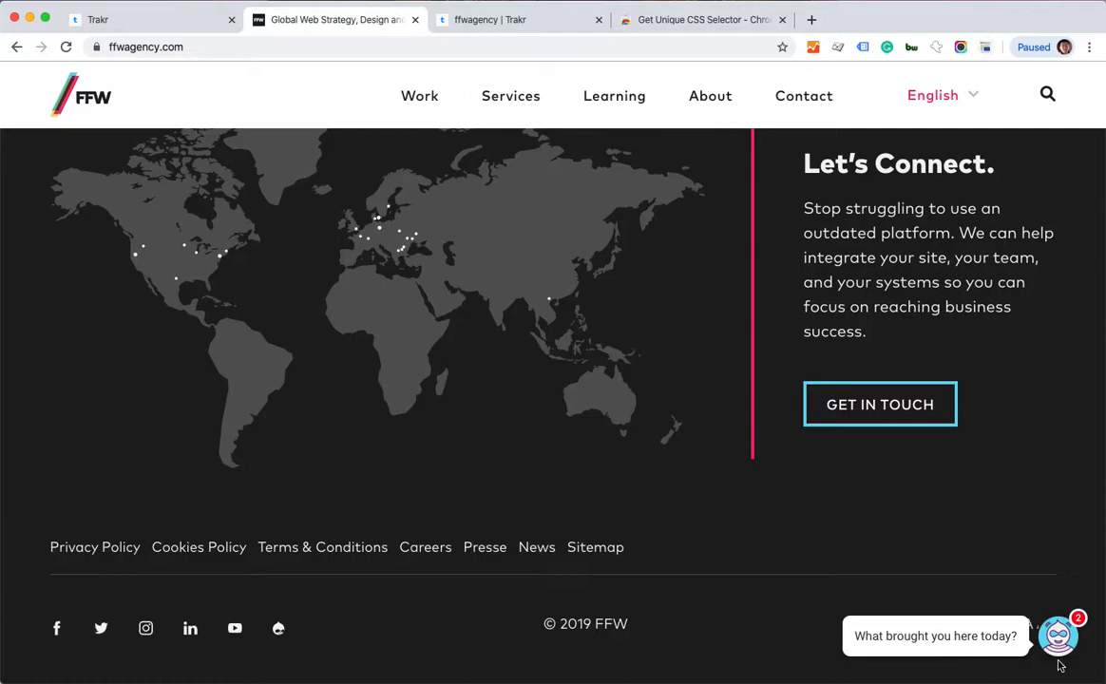
right_click(1008, 636)
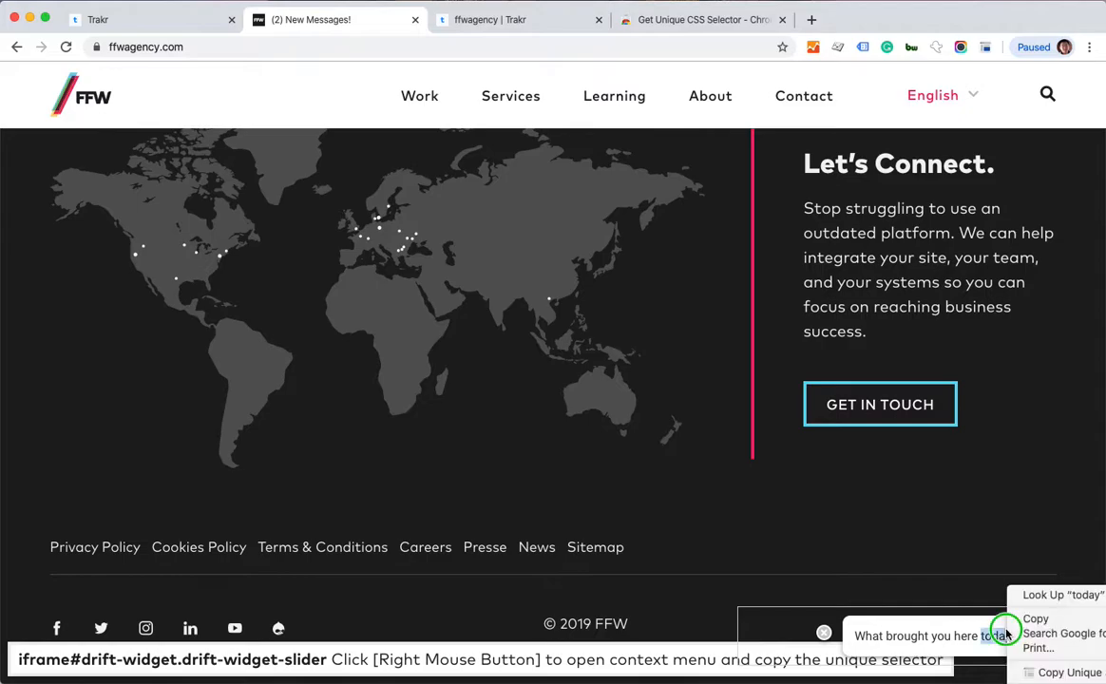
left_click(1042, 670)
In the ffwagency project's Screenshot settings in Trakr, enter the copied selector #drift-widget under Remove elements
left_click(463, 26)
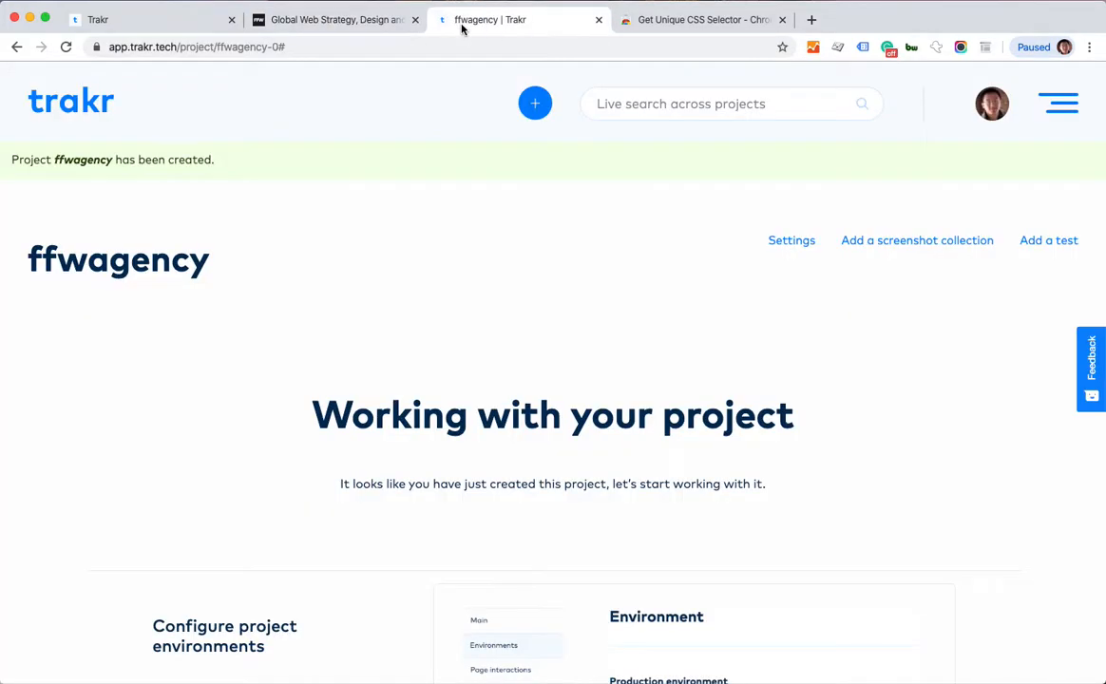
left_click(782, 245)
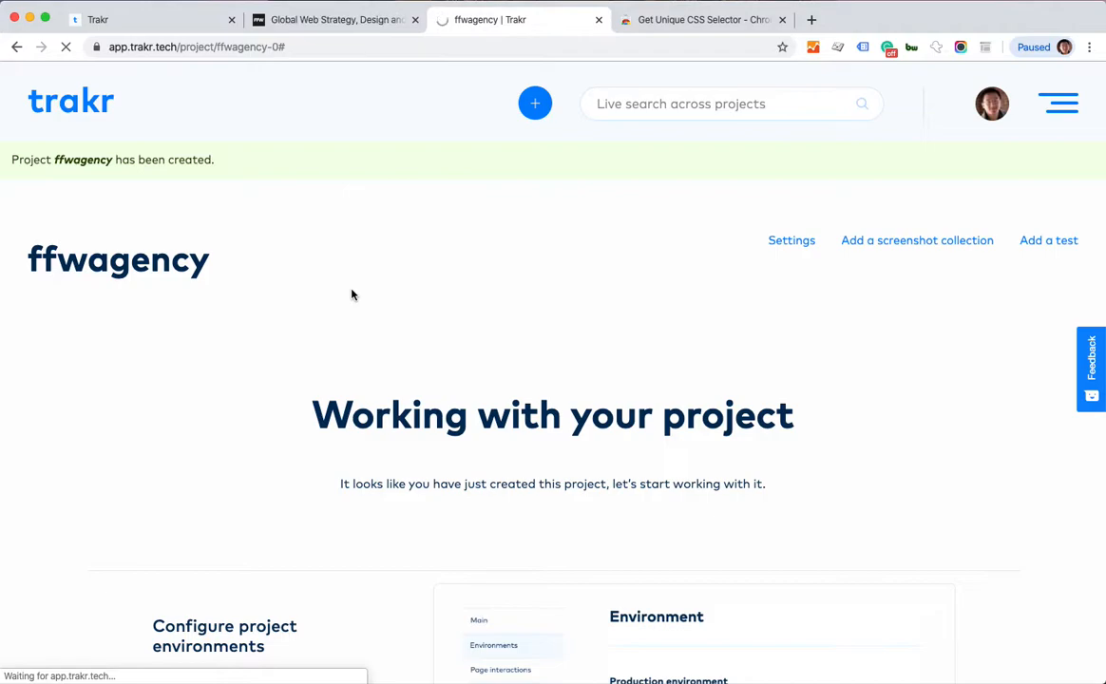
left_click(246, 389)
left_click(267, 428)
left_click(266, 357)
left_click(267, 388)
scroll(395, 437, "down", 3)
left_click(549, 323)
key("super+v")
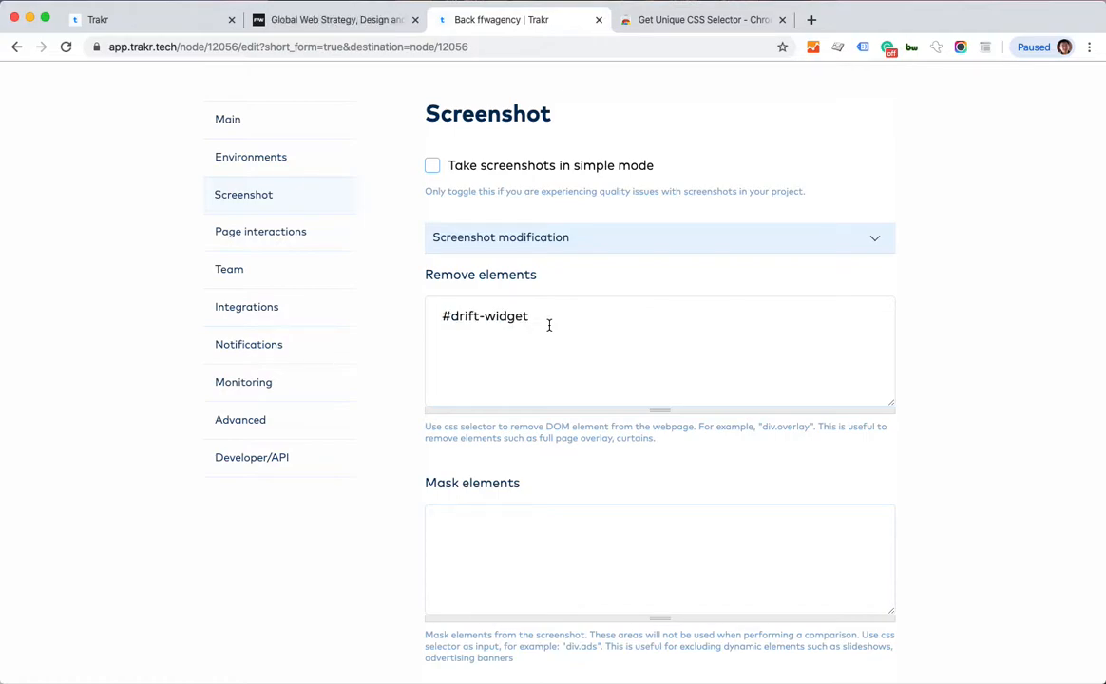
Check the remove, mask and crop element options and save the ffwagency project settings
left_click_drag(553, 323, 439, 317)
left_click_drag(671, 326, 400, 312)
left_click(564, 319)
scroll(564, 319, "down", 5)
scroll(473, 304, "up", 4)
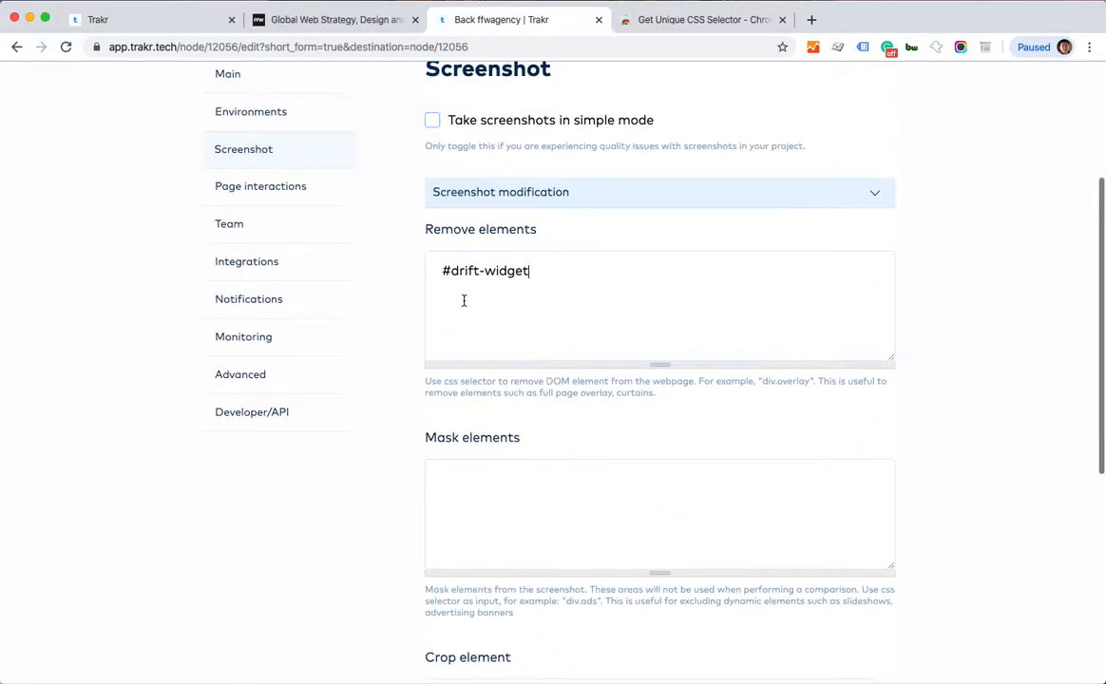
scroll(612, 286, "down", 5)
left_click(465, 437)
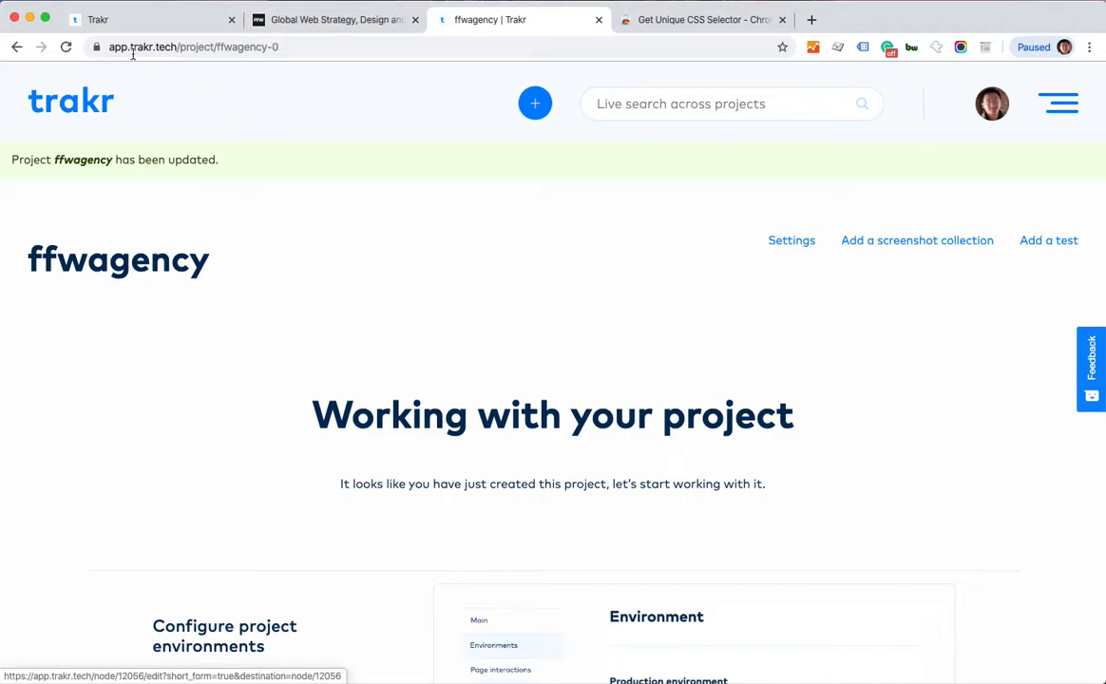
Open the 1440 screenshot of /digital-strategies-blog from the Nov 5 2019 - 14:49 collection and examine its frequently changing blog listings
left_click(166, 20)
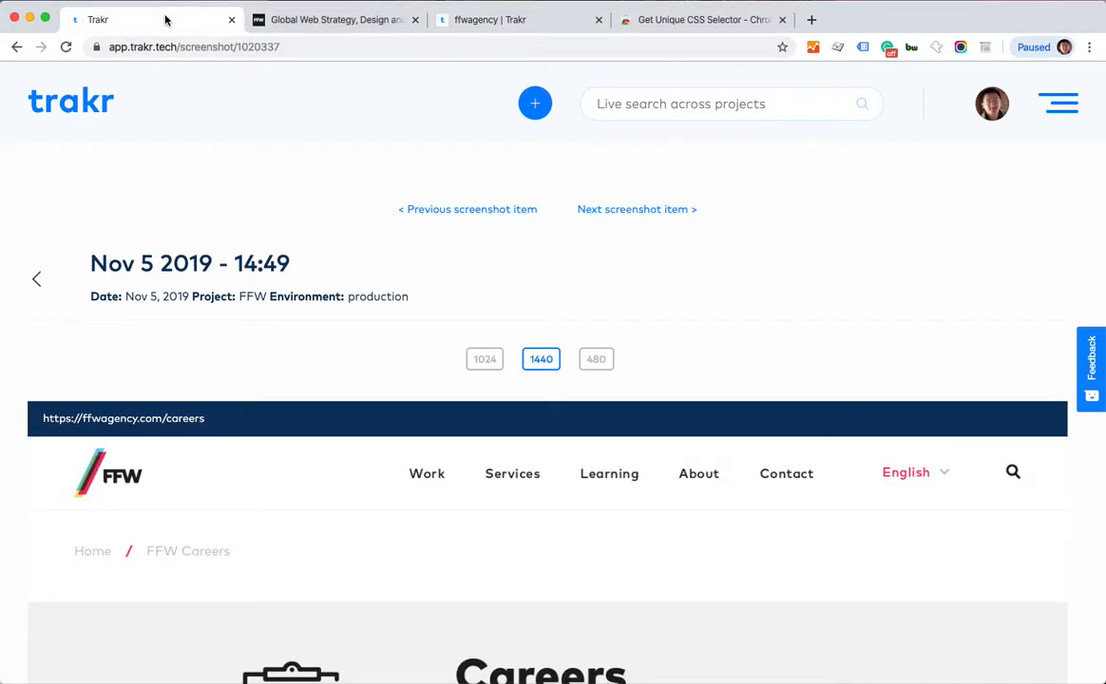
left_click(38, 276)
scroll(551, 335, "down", 5)
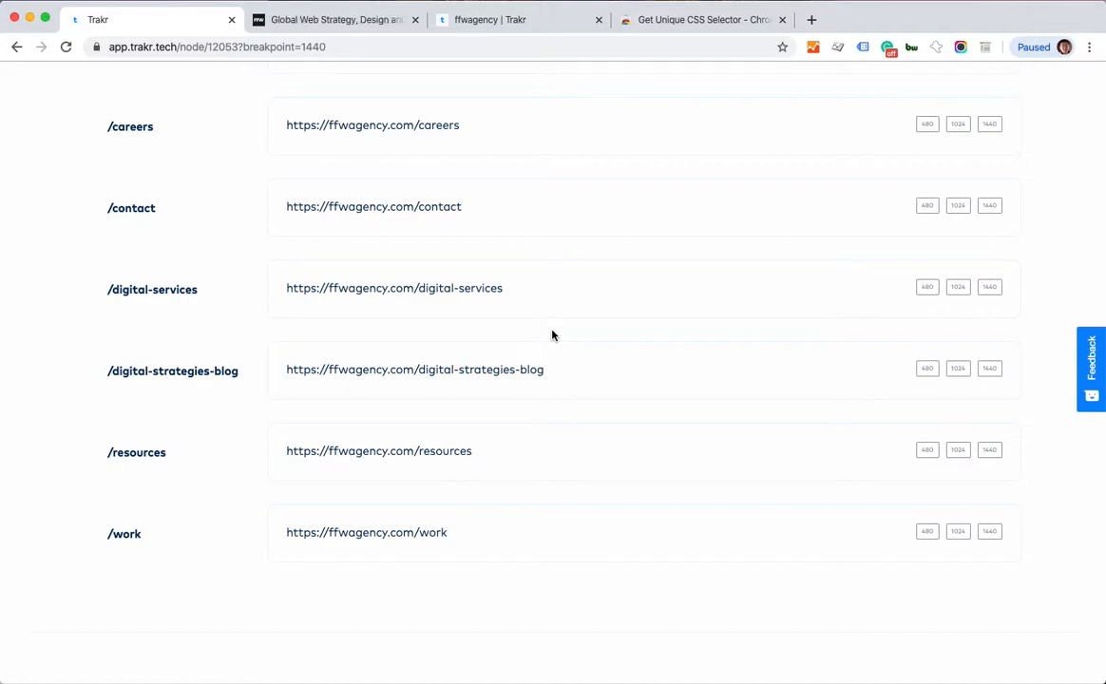
left_click(994, 374)
scroll(484, 382, "down", 8)
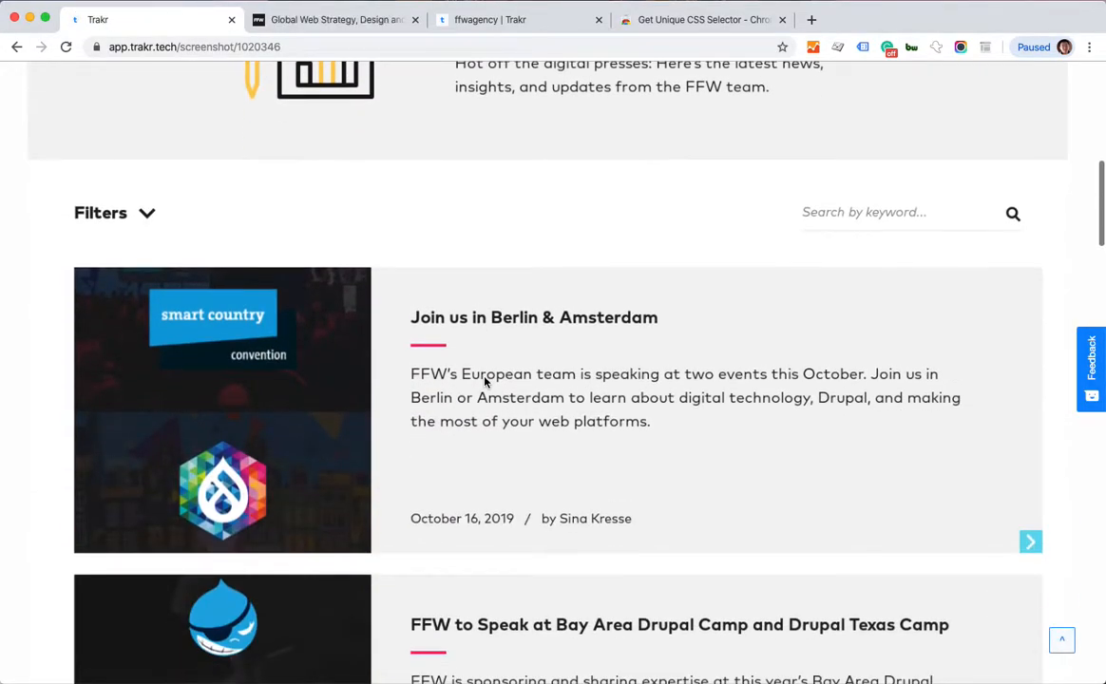
scroll(484, 382, "down", 5)
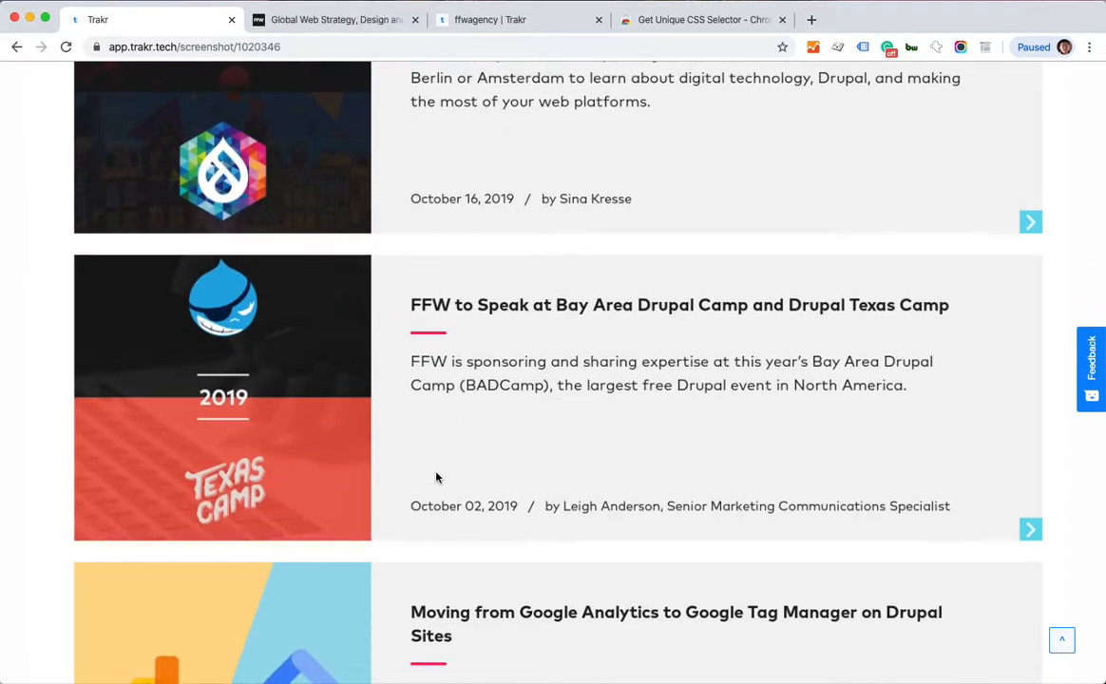
scroll(436, 477, "down", 6)
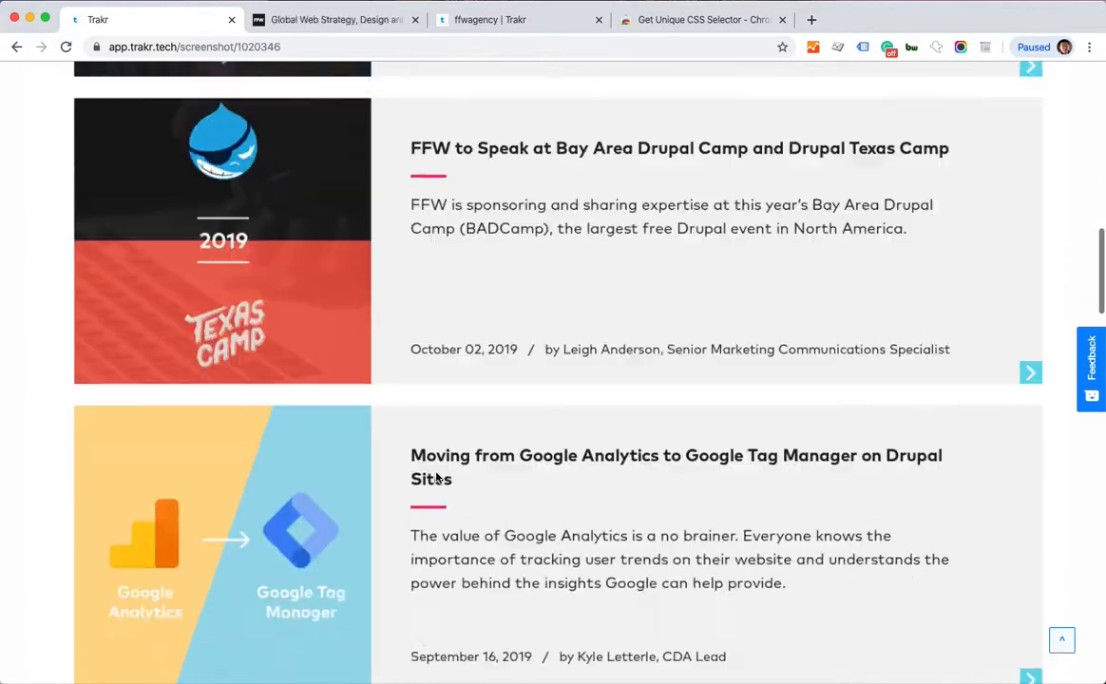
scroll(436, 477, "down", 15)
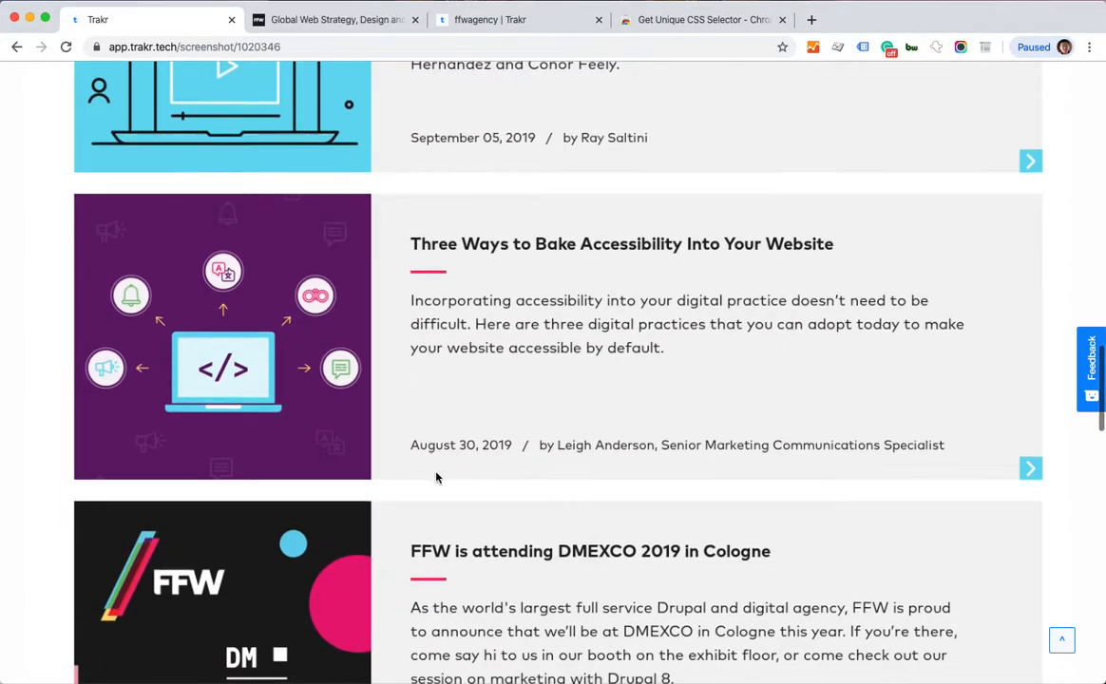
scroll(436, 477, "down", 9)
scroll(436, 477, "up", 20)
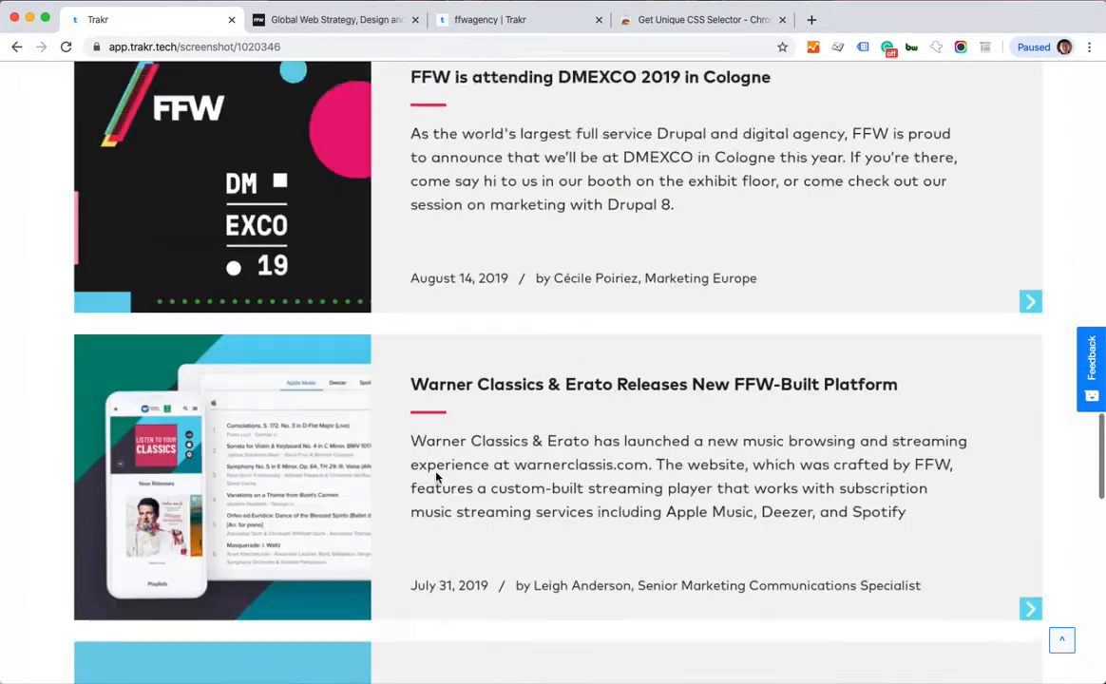
scroll(436, 477, "up", 8)
scroll(592, 446, "down", 5)
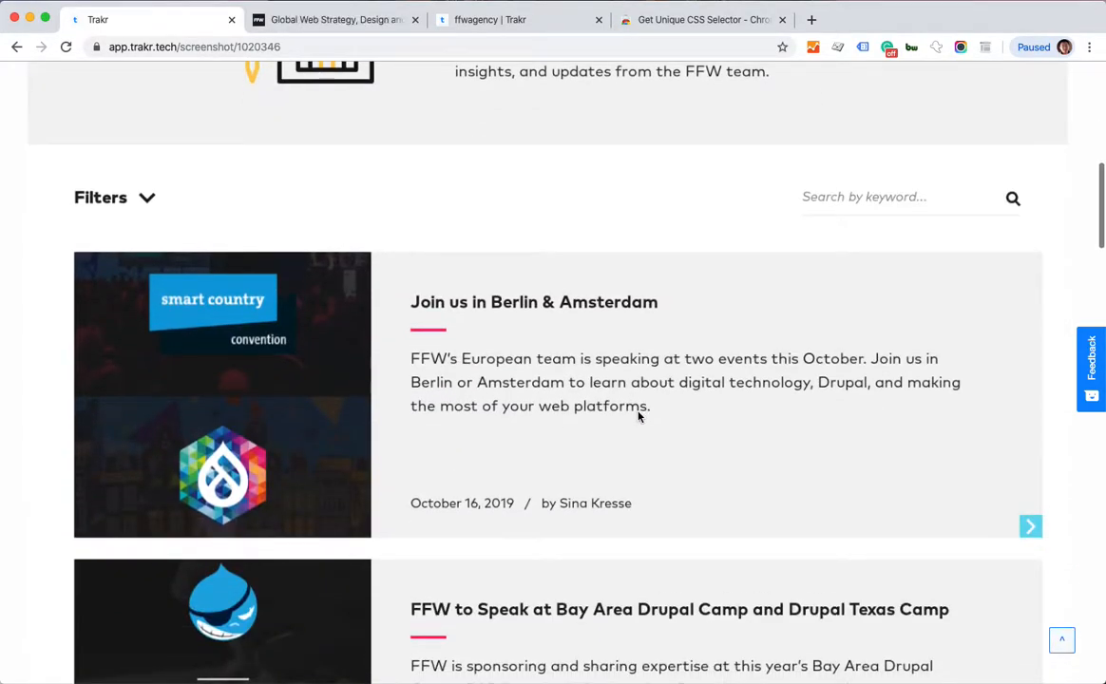
scroll(521, 438, "up", 11)
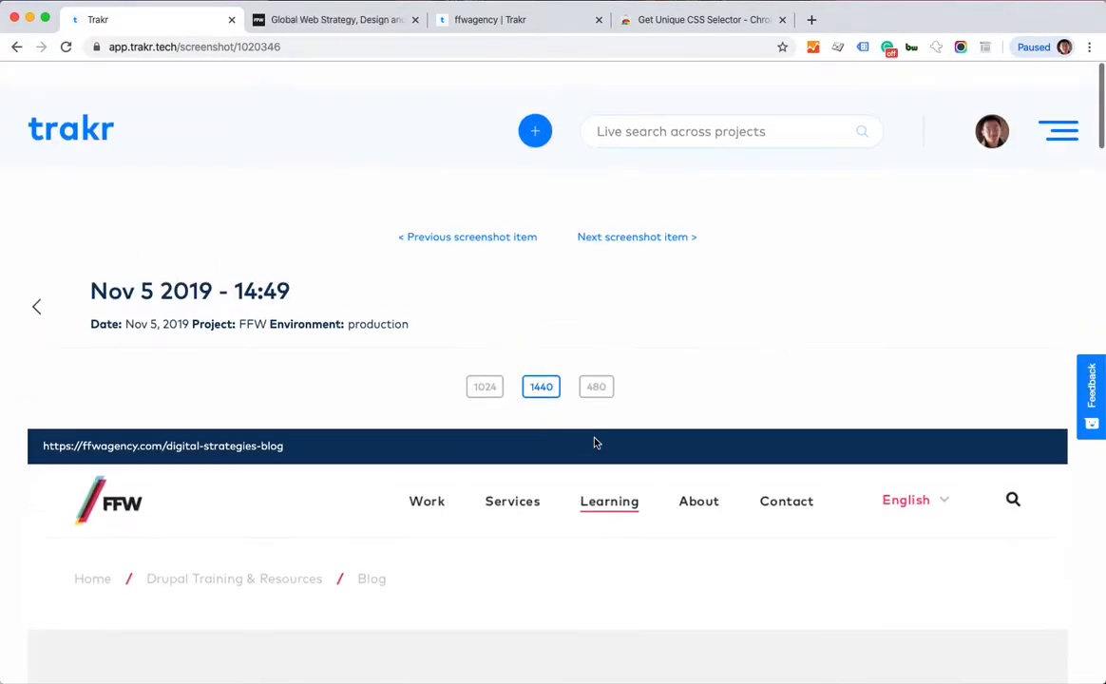
Open the 1440 screenshot of /resources from the same collection and examine its featured content and upcoming events sections
left_click(35, 283)
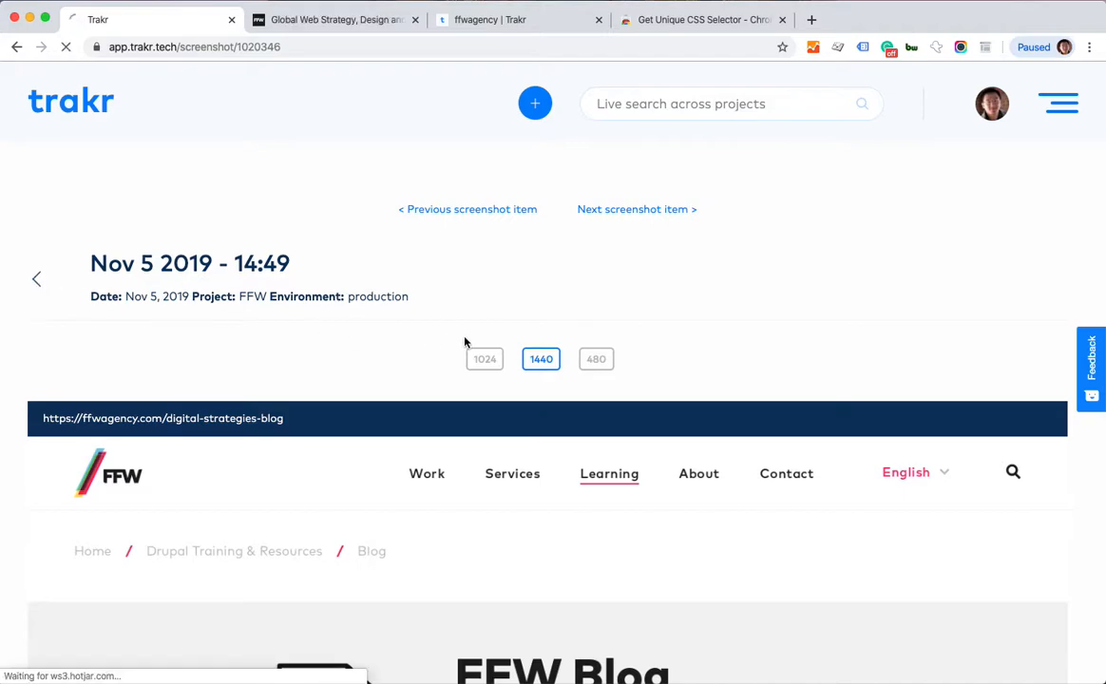
scroll(465, 343, "down", 2)
scroll(802, 363, "down", 1)
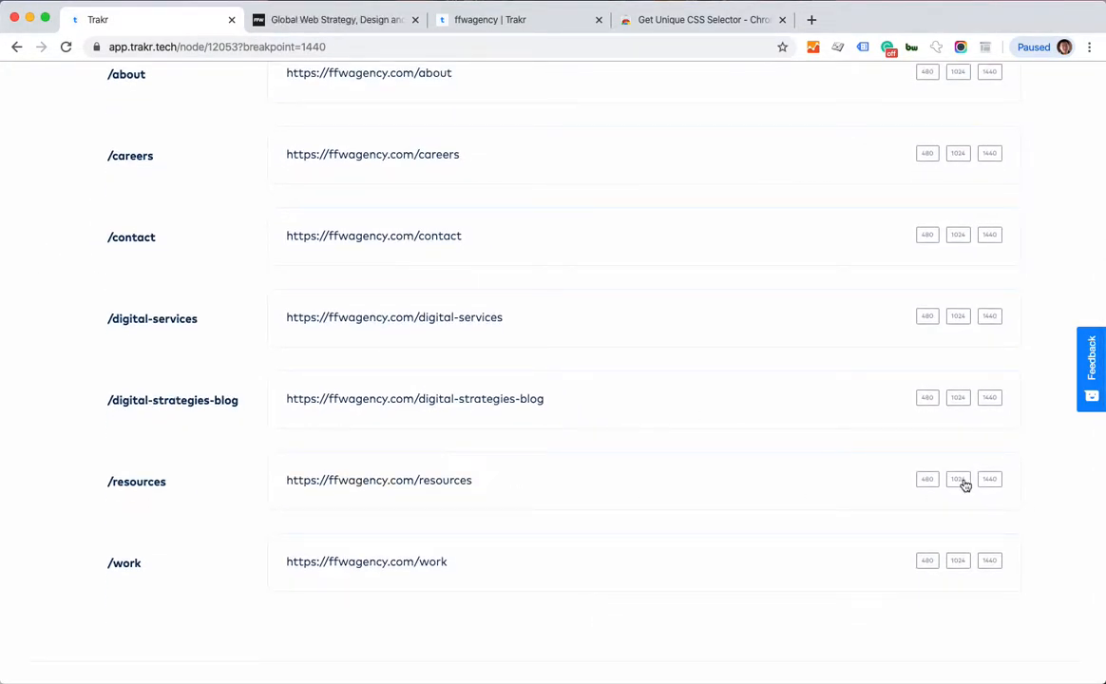
left_click(988, 481)
scroll(452, 432, "down", 5)
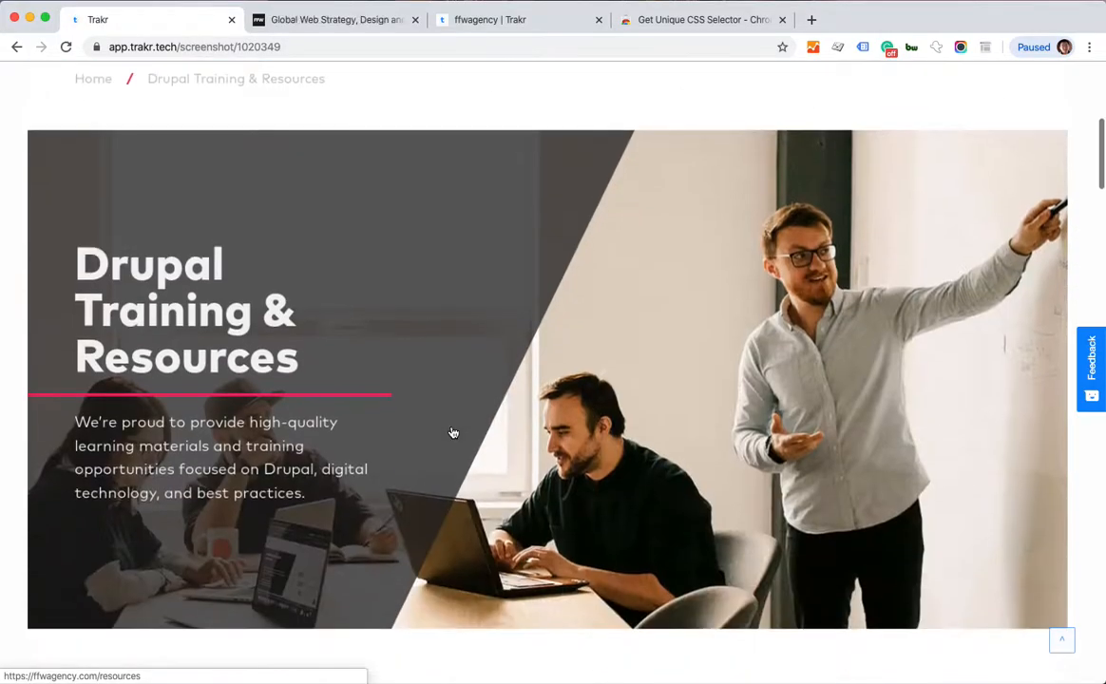
scroll(452, 432, "down", 7)
scroll(452, 432, "down", 8)
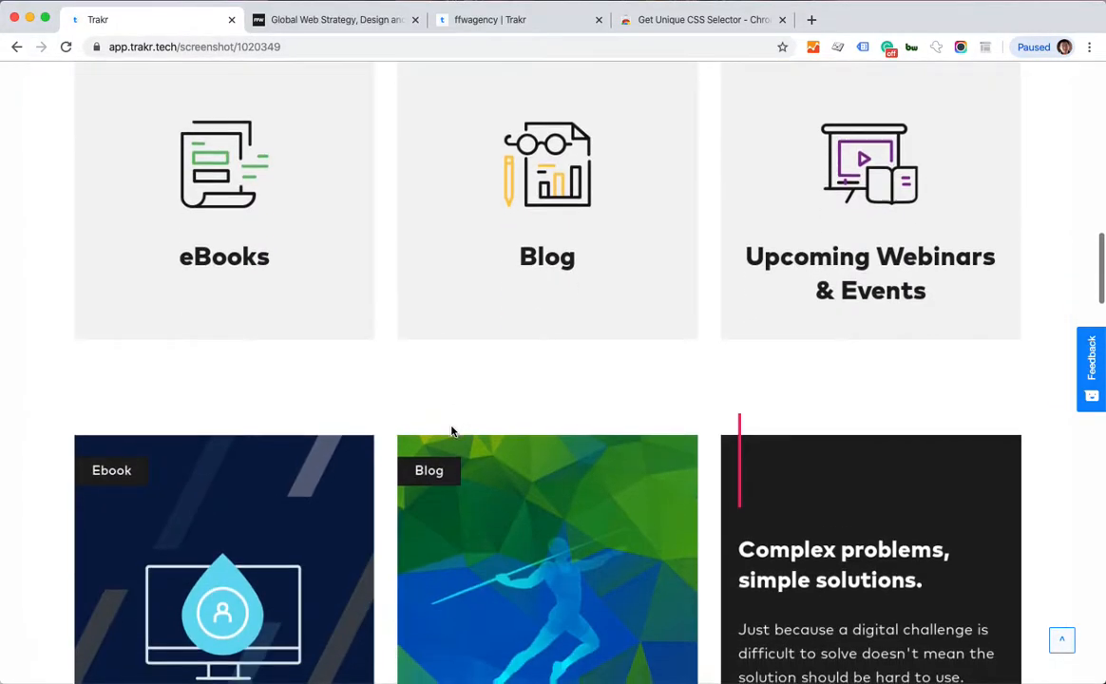
scroll(849, 282, "up", 2)
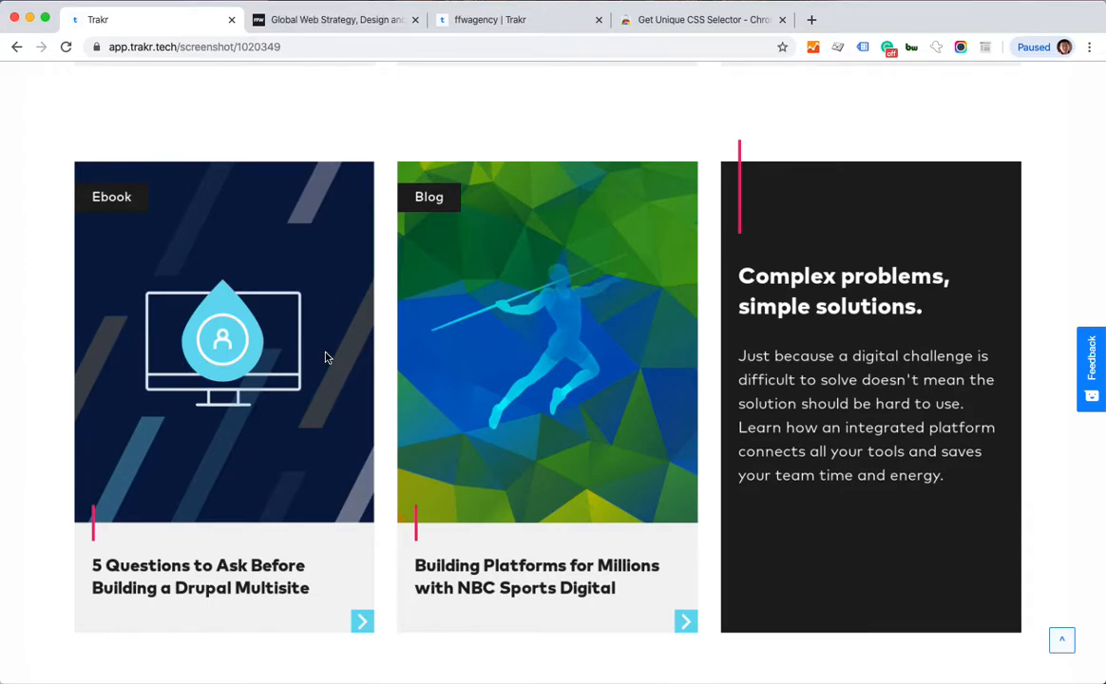
scroll(439, 294, "down", 2)
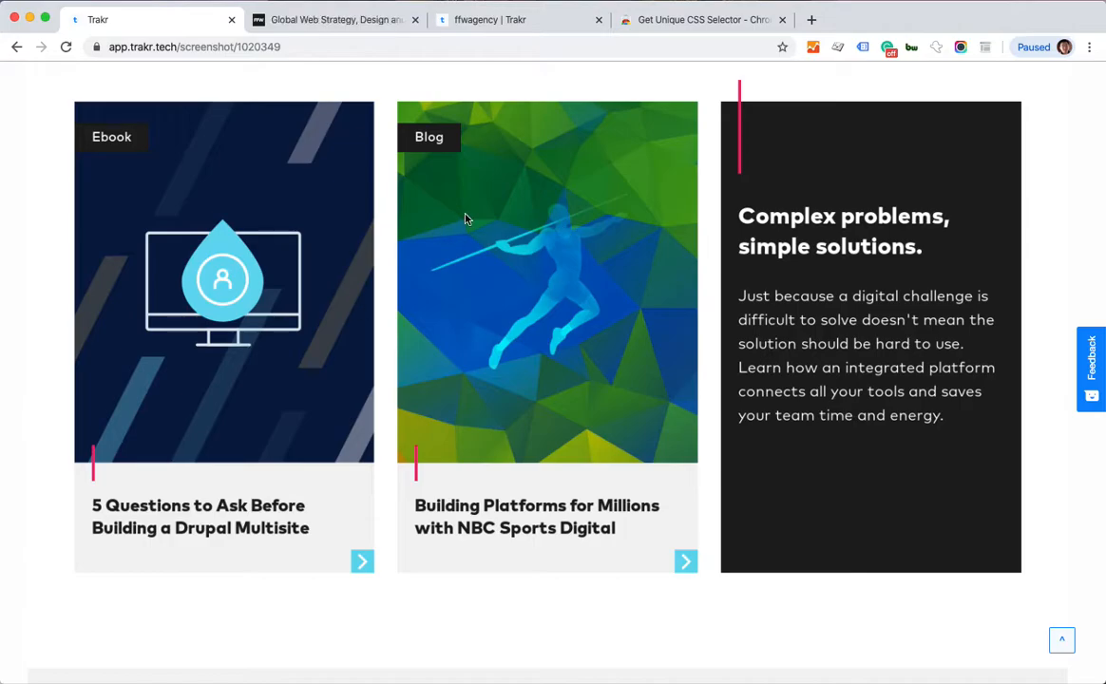
scroll(581, 377, "down", 15)
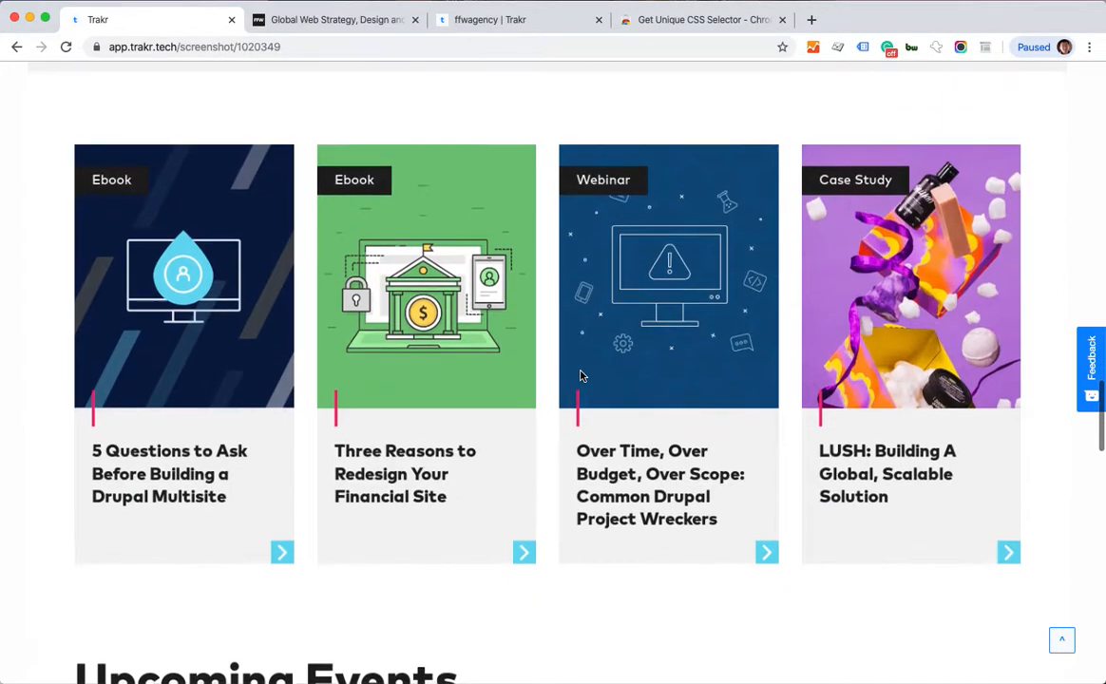
scroll(581, 377, "down", 5)
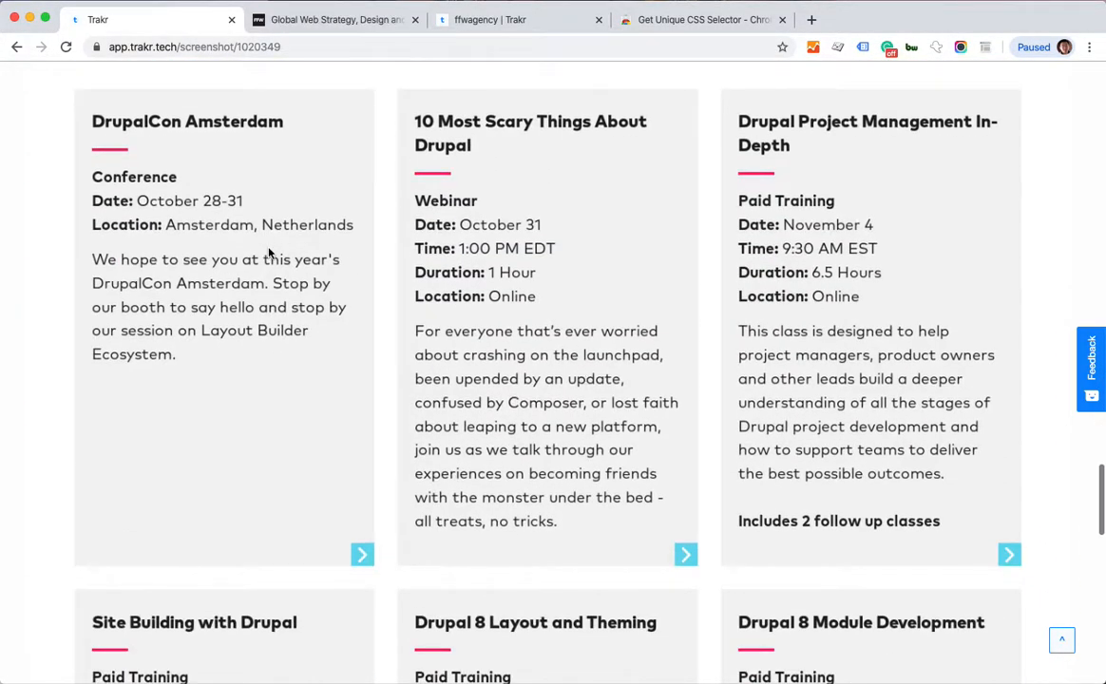
scroll(605, 515, "down", 5)
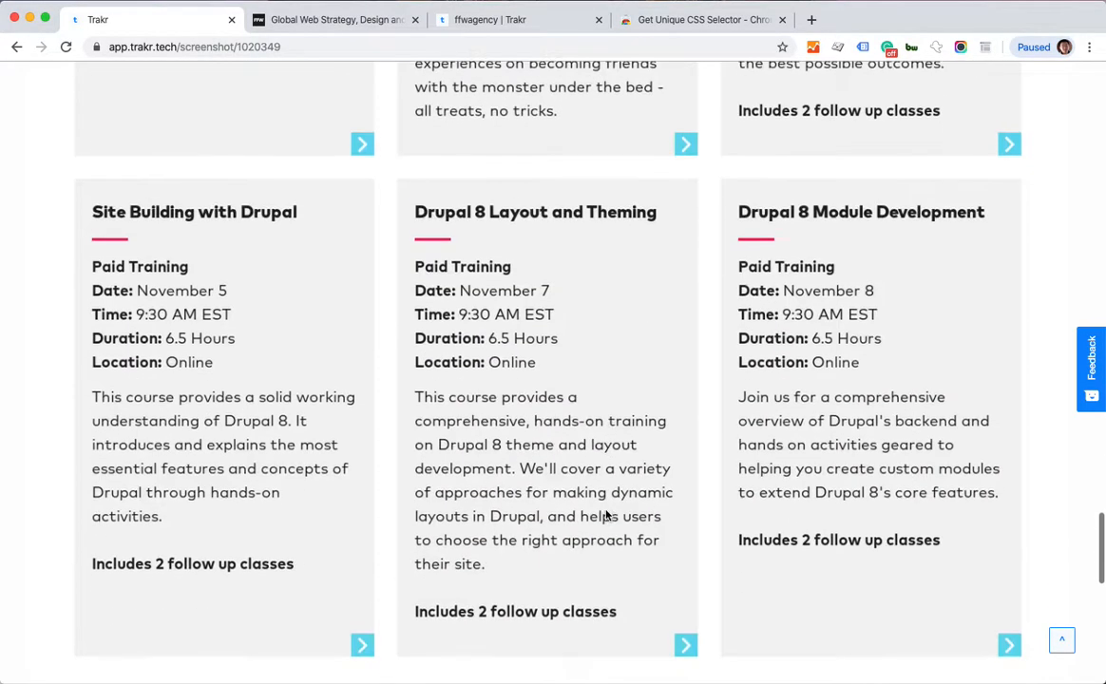
Look over the Upcoming Events cards in the 1440 screenshot of /resources
scroll(606, 515, "up", 9)
scroll(605, 513, "up", 3)
scroll(605, 513, "down", 3)
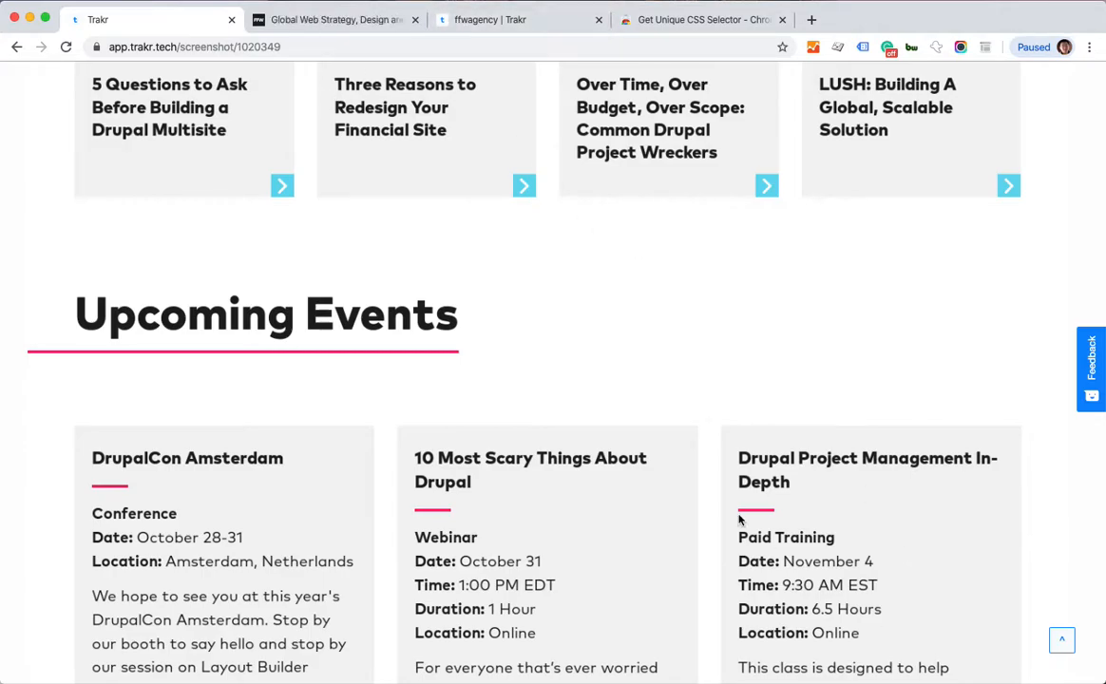
On the FFW website, turn off the CSS selector picker, open the Blog page from Learning and look through its article listing
left_click(385, 20)
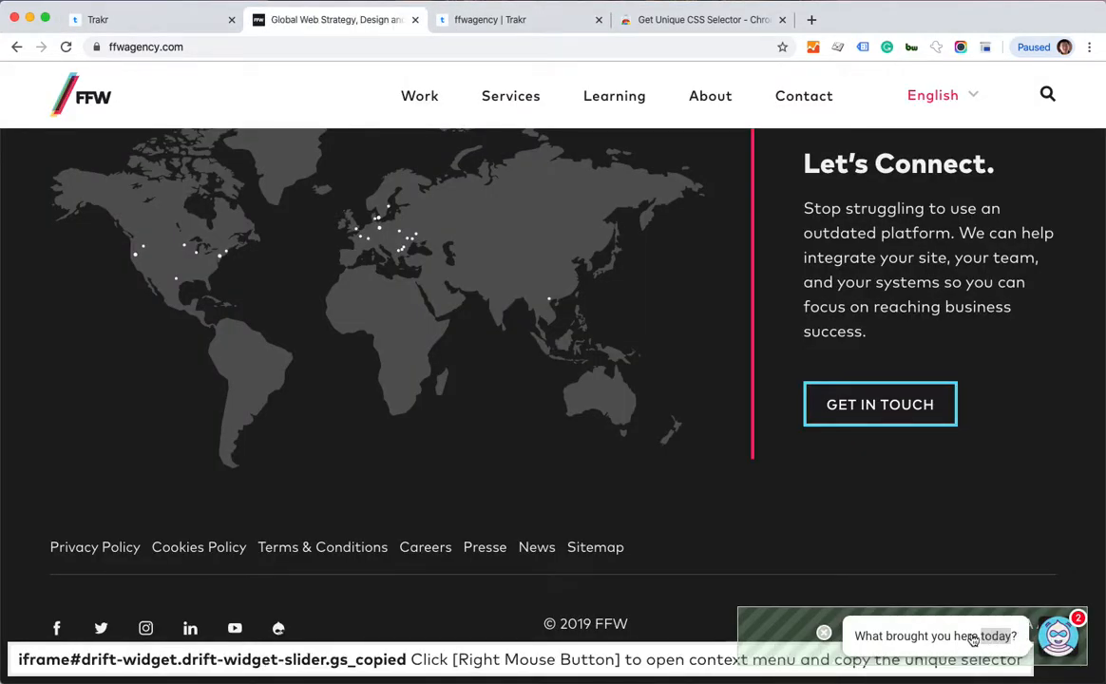
left_click(985, 46)
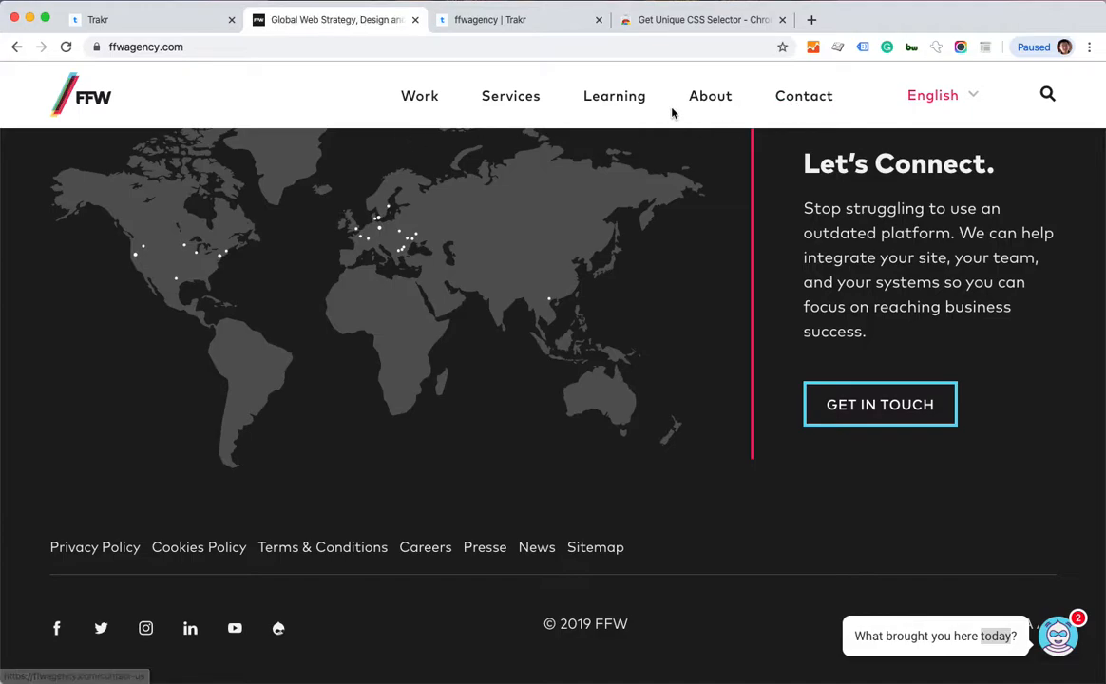
left_click(612, 98)
scroll(351, 307, "down", 10)
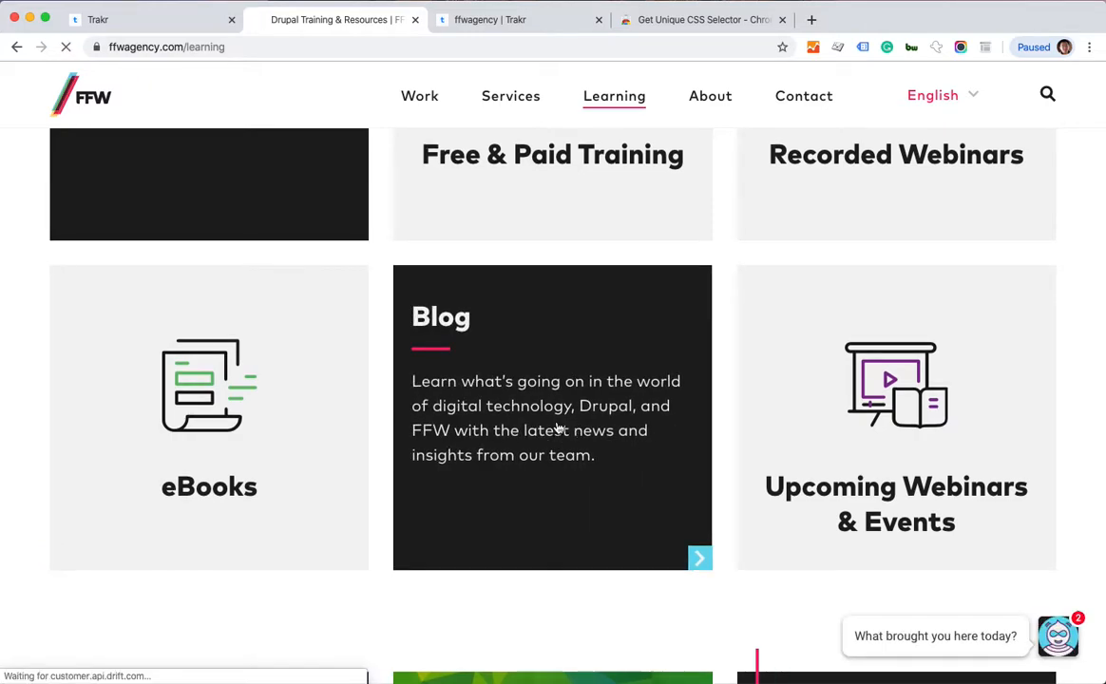
left_click(557, 426)
scroll(557, 427, "down", 6)
scroll(556, 428, "up", 2)
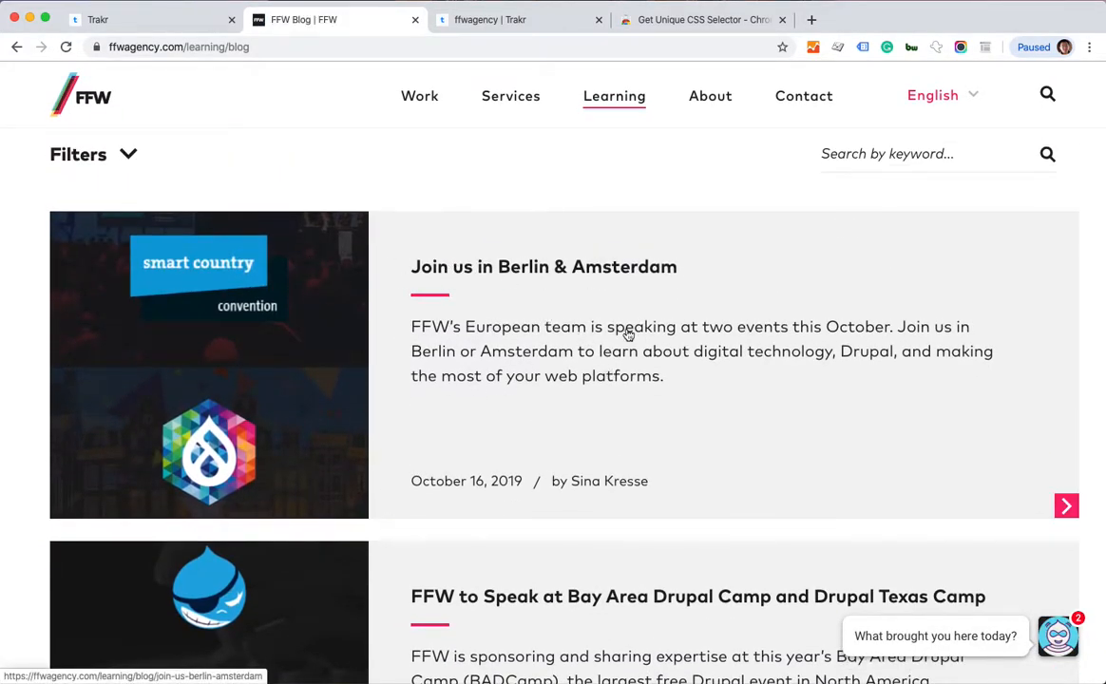
scroll(486, 284, "down", 15)
scroll(486, 284, "up", 13)
scroll(486, 284, "up", 4)
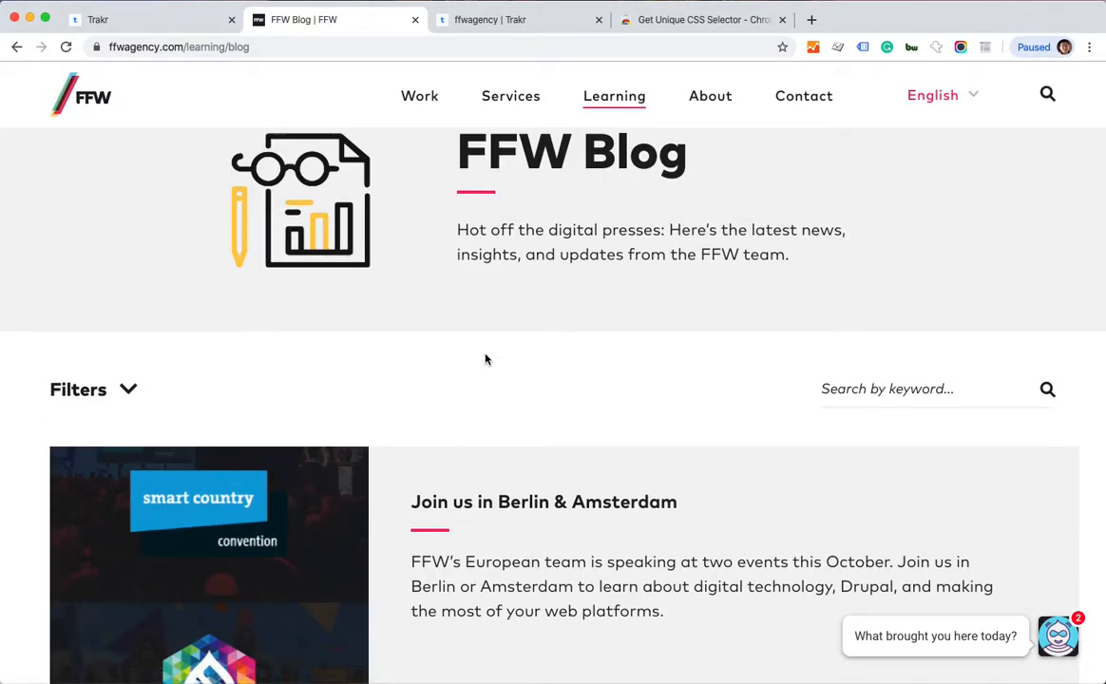
Copy the unique CSS selector of the blog listing container, div.article-teaser-list.container, with the selector picker
left_click(986, 48)
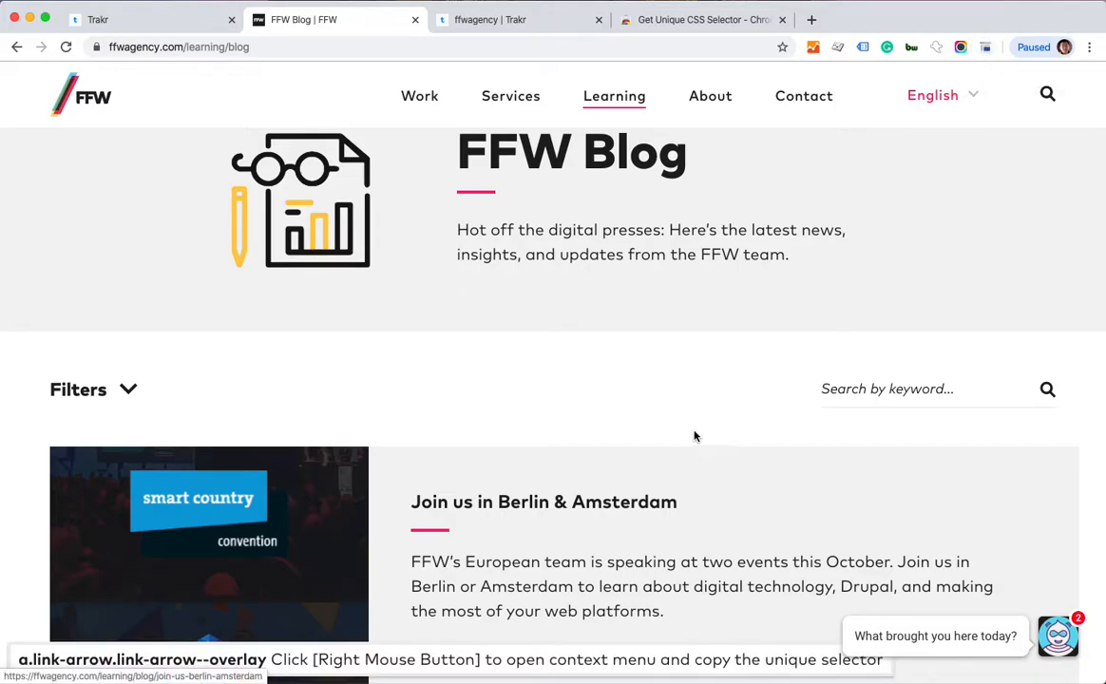
scroll(1060, 451, "down", 2)
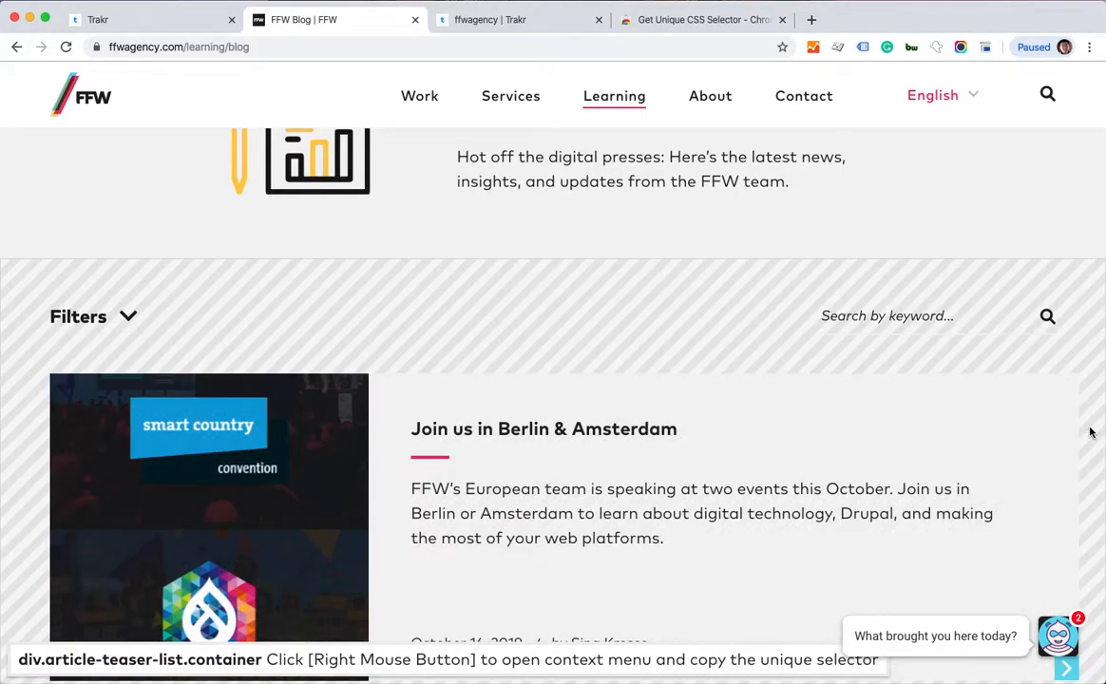
right_click(1091, 432)
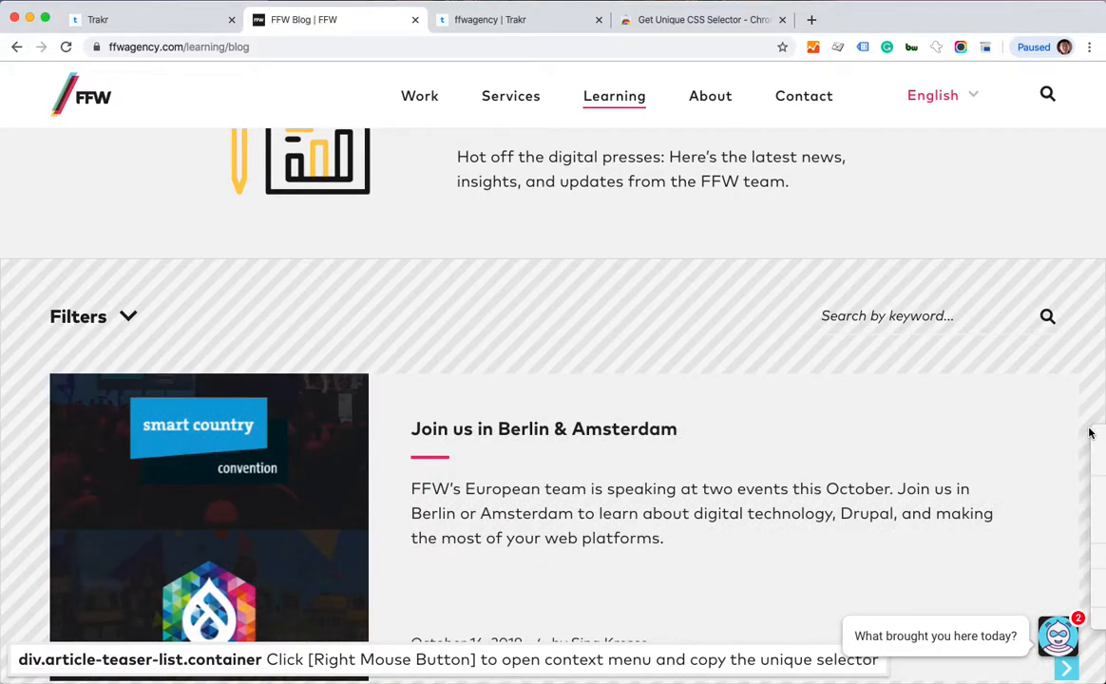
left_click(1098, 555)
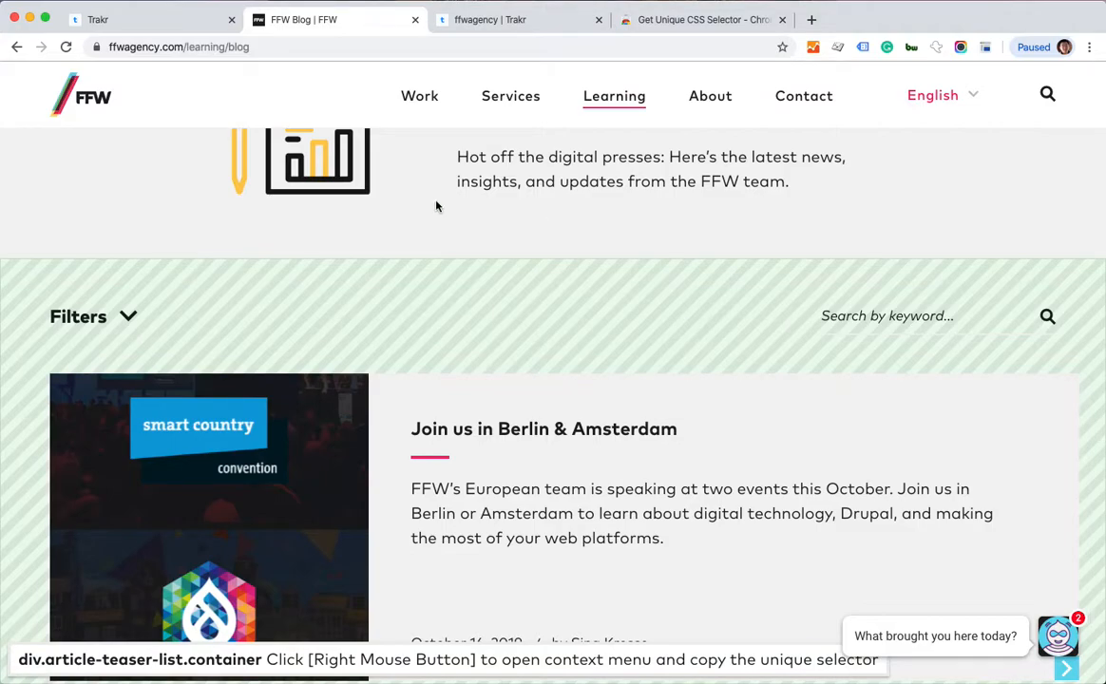
In the ffwagency project's Screenshot settings in Trakr, enter .article-teaser-list under Mask elements and save the project
left_click(529, 23)
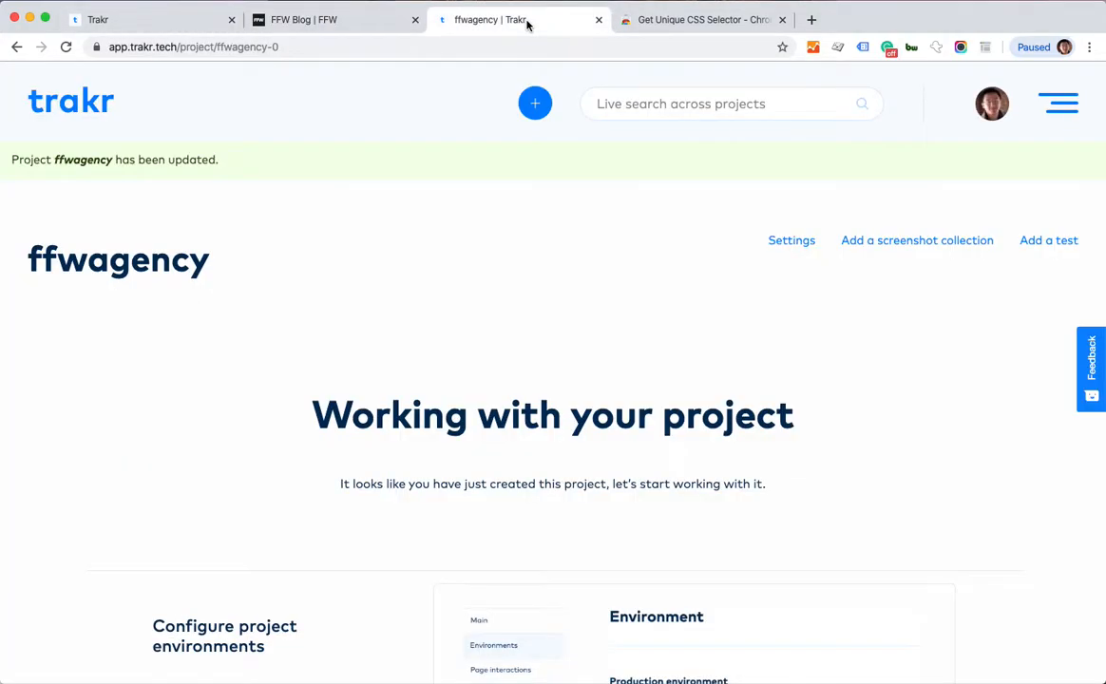
left_click(783, 243)
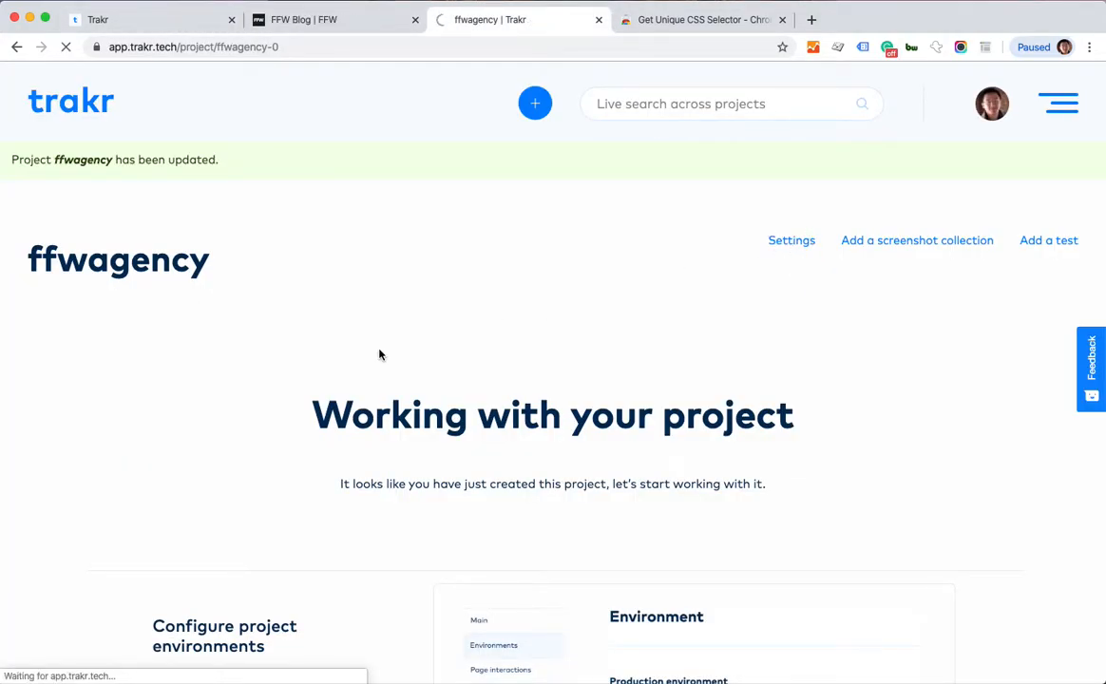
left_click(234, 388)
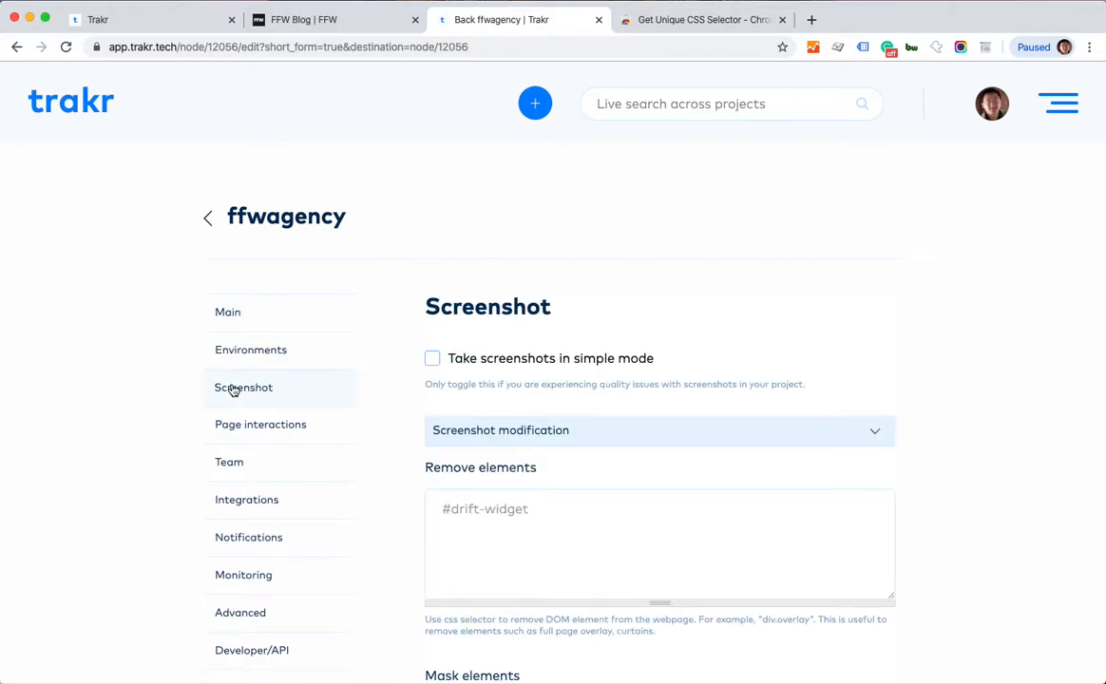
scroll(233, 388, "down", 3)
left_click_drag(436, 291, 635, 286)
left_click(629, 297)
scroll(629, 297, "down", 2)
left_click(544, 442)
type(".article-teaser-list")
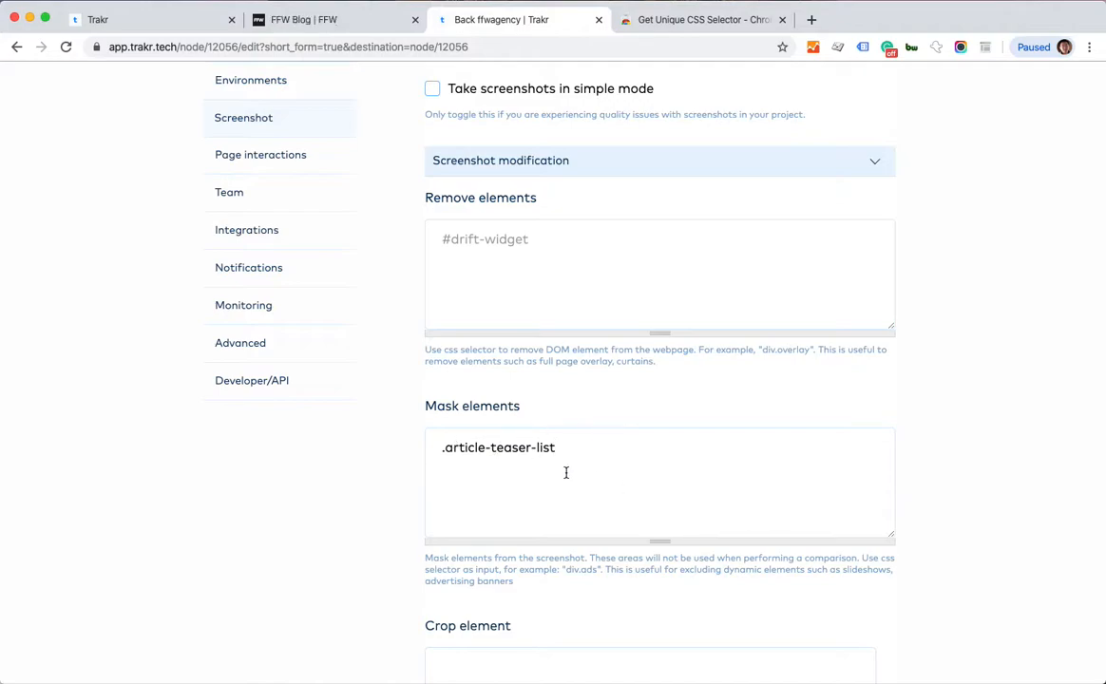
scroll(462, 448, "down", 5)
left_click(462, 445)
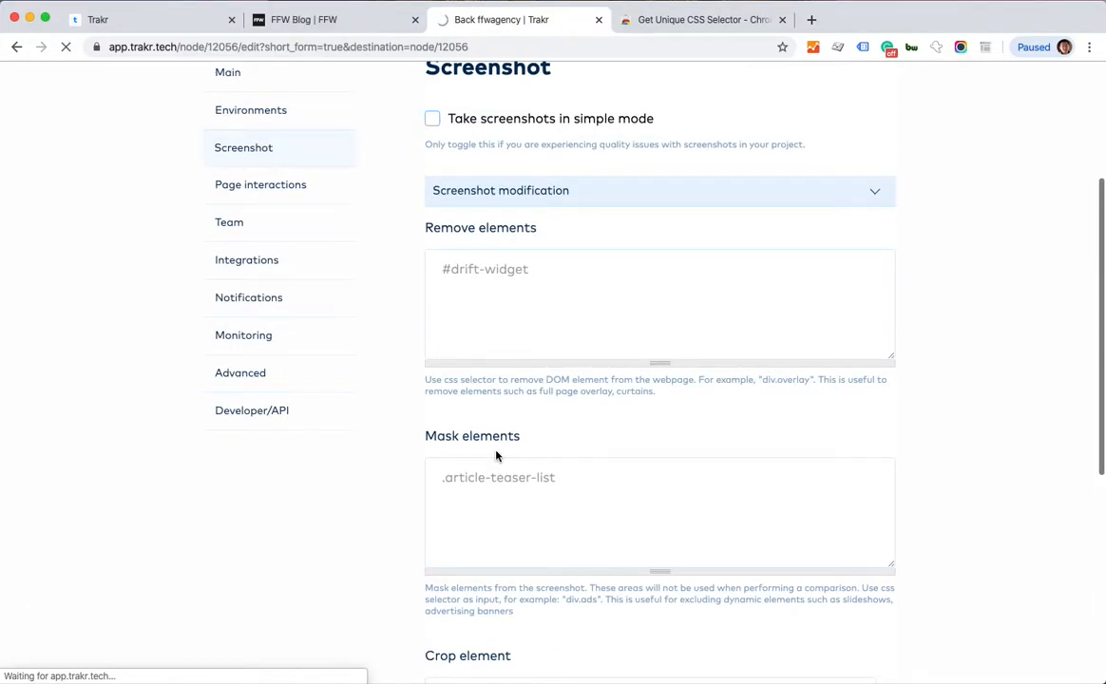
Reopen the ffwagency project settings and check the list of URIs in the Main section
left_click(791, 244)
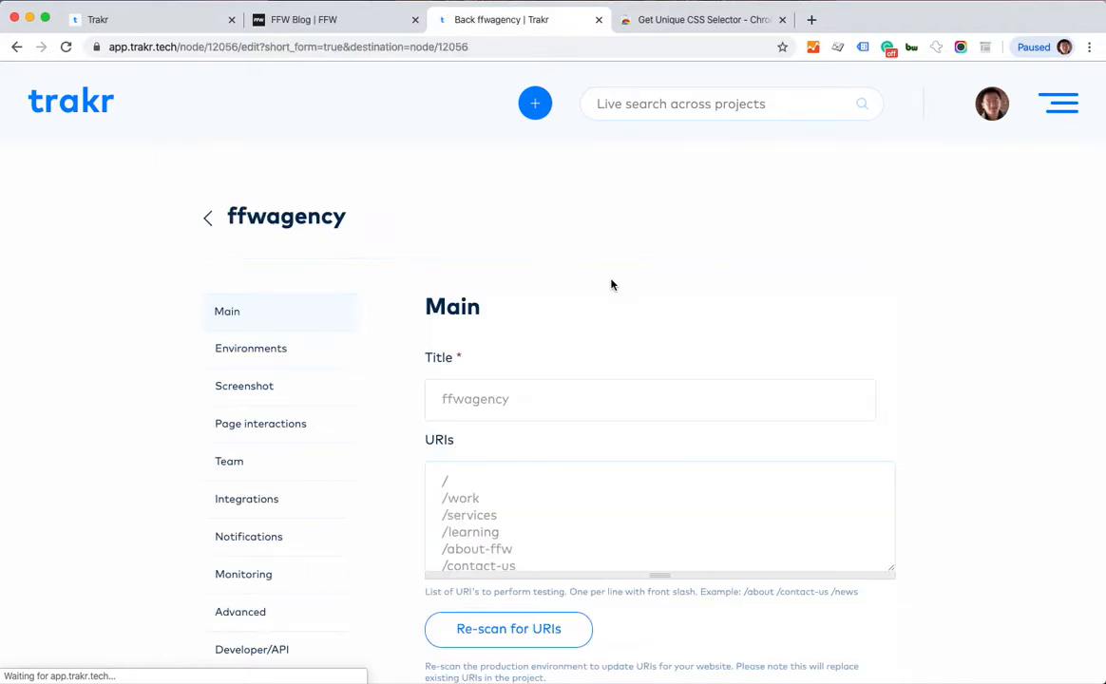
scroll(611, 285, "down", 3)
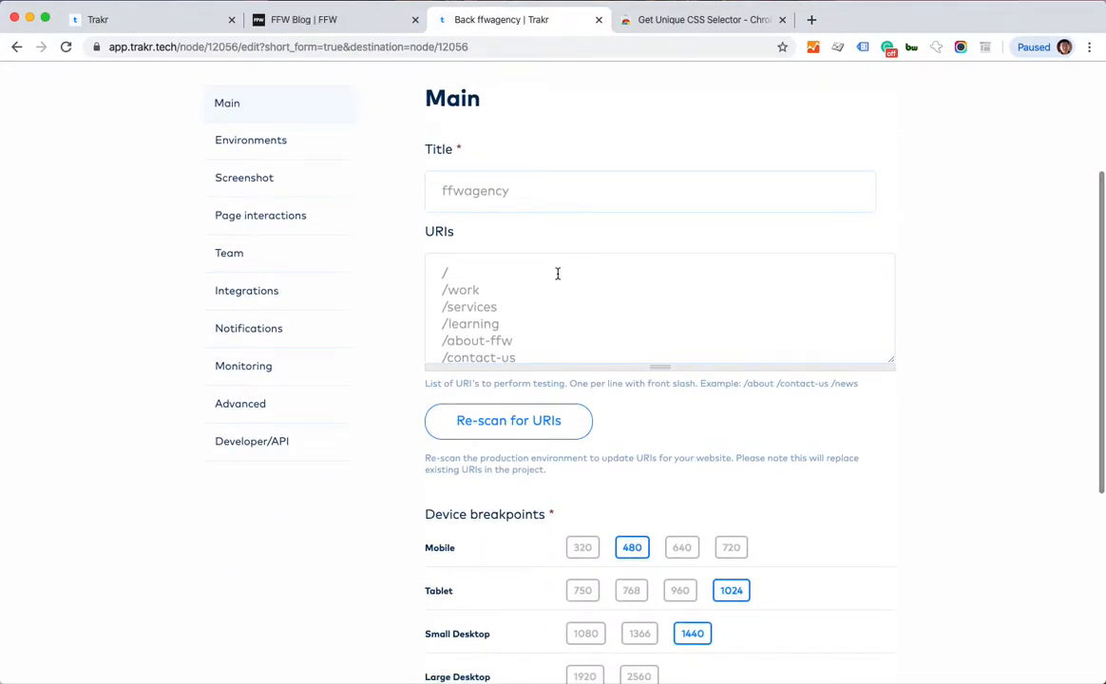
left_click(206, 148)
left_click(273, 119)
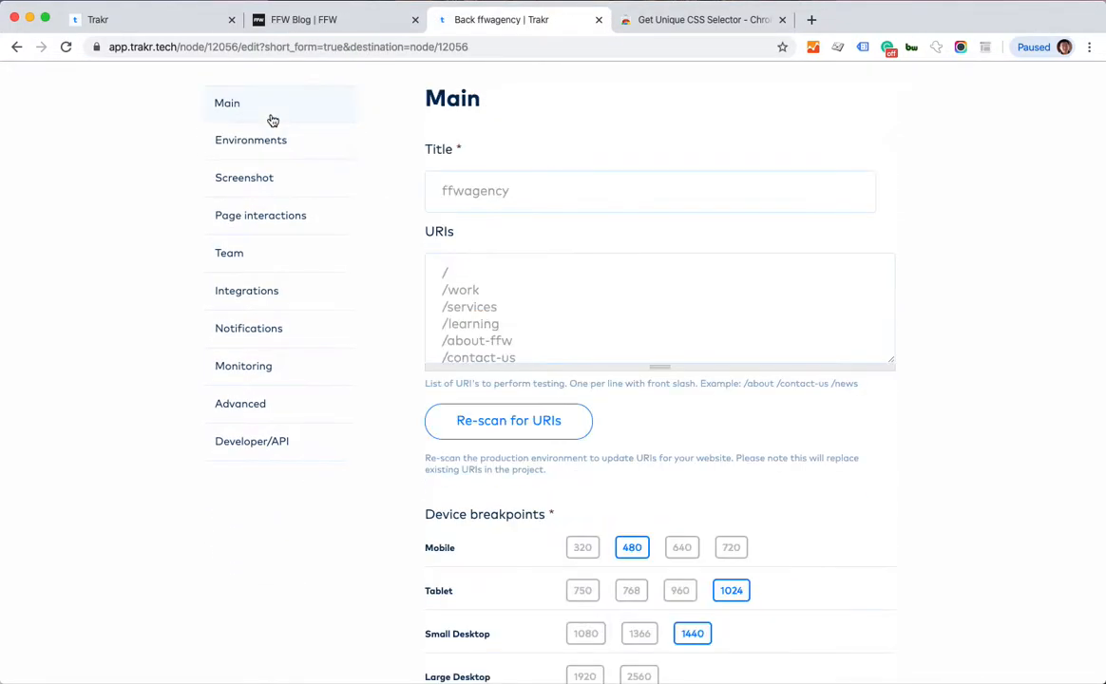
scroll(572, 282, "down", 1)
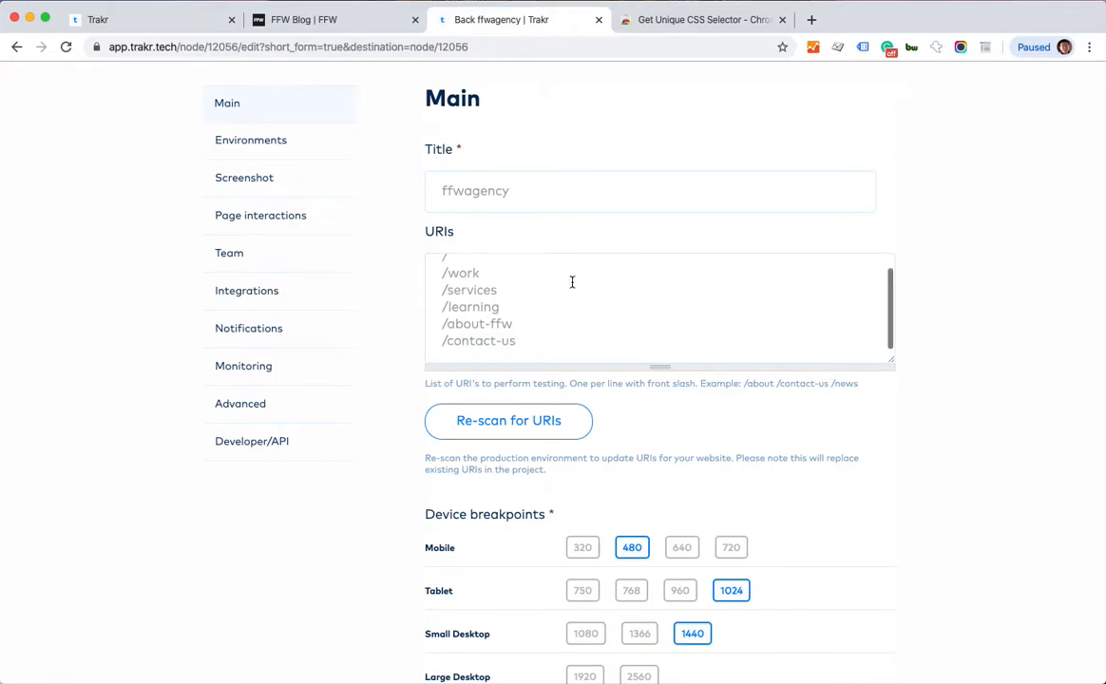
scroll(572, 282, "up", 1)
scroll(572, 282, "up", 1)
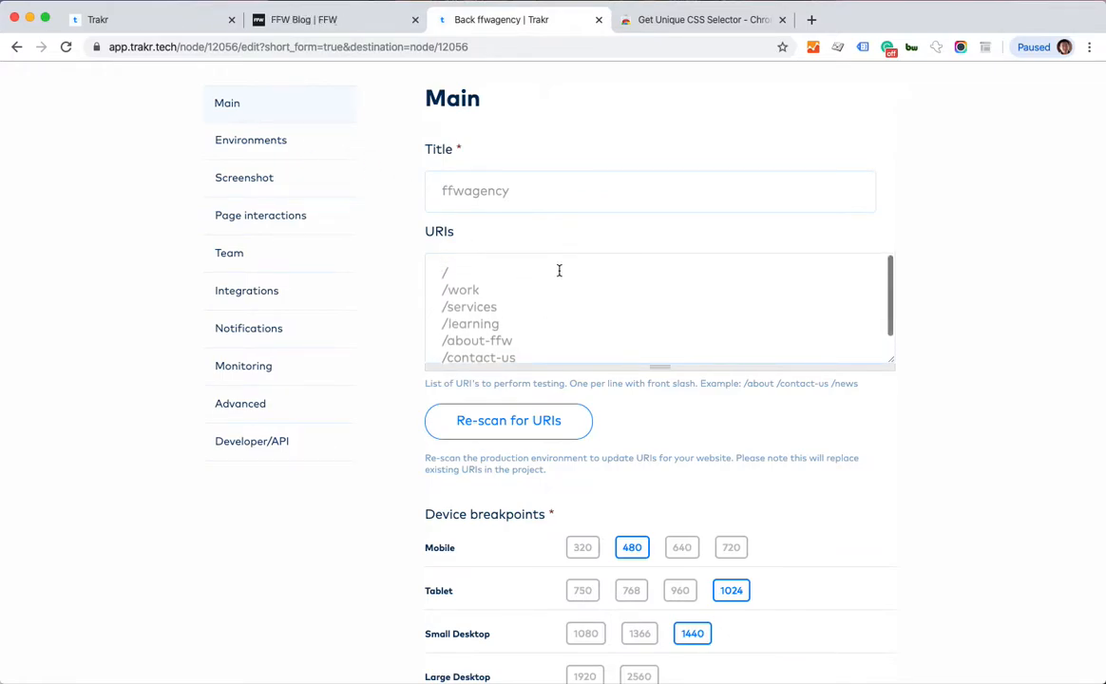
scroll(559, 272, "up", 3)
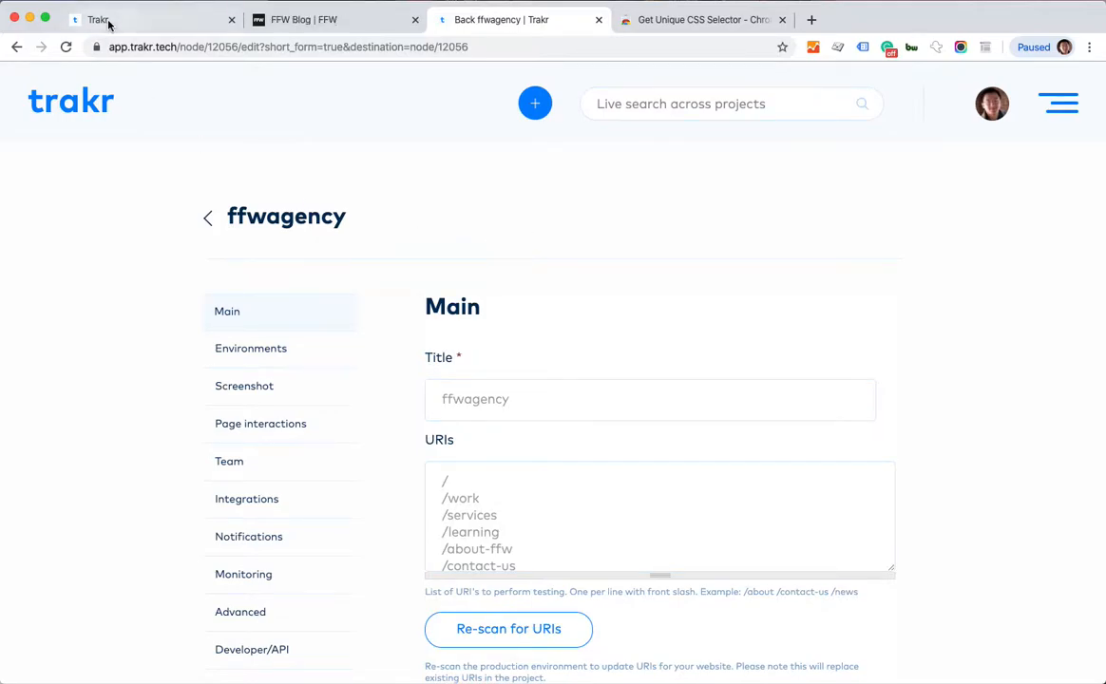
Go from the /resources screenshot back to the existing FFW project and open its Screenshot settings
left_click(175, 27)
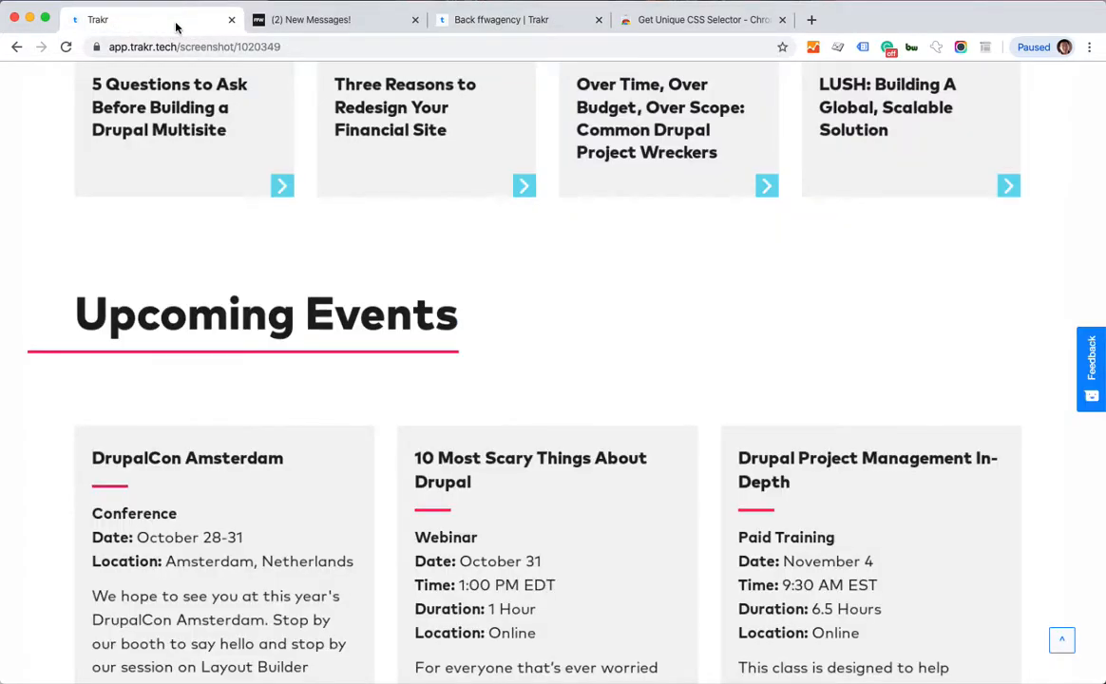
scroll(66, 99, "up", 10)
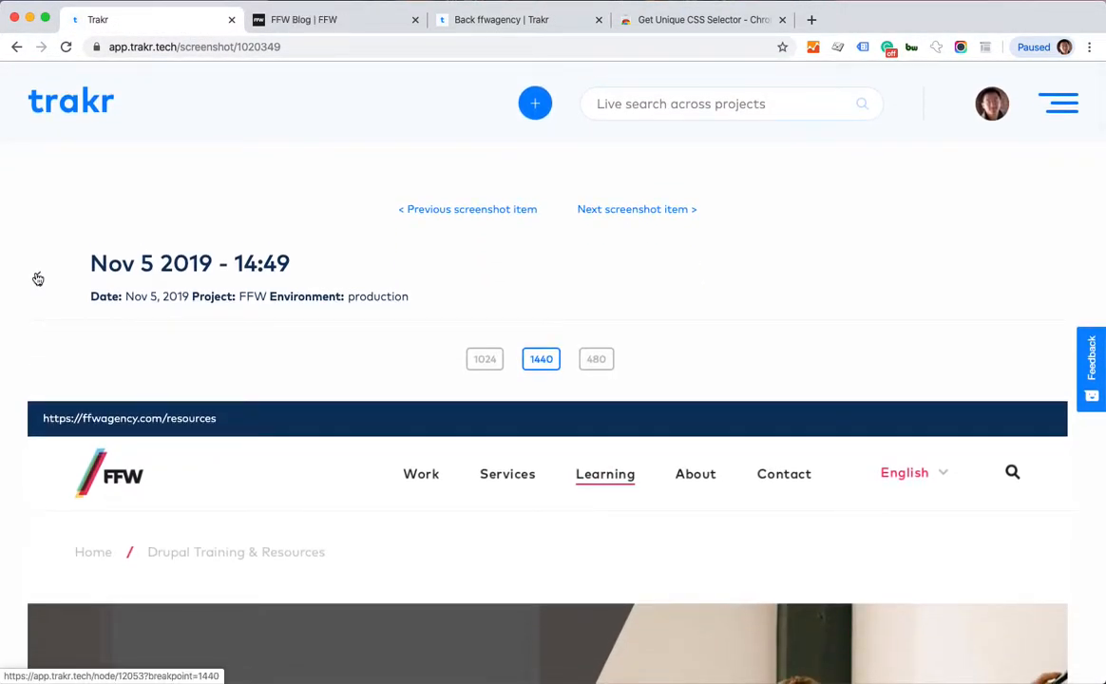
left_click(37, 278)
left_click(92, 230)
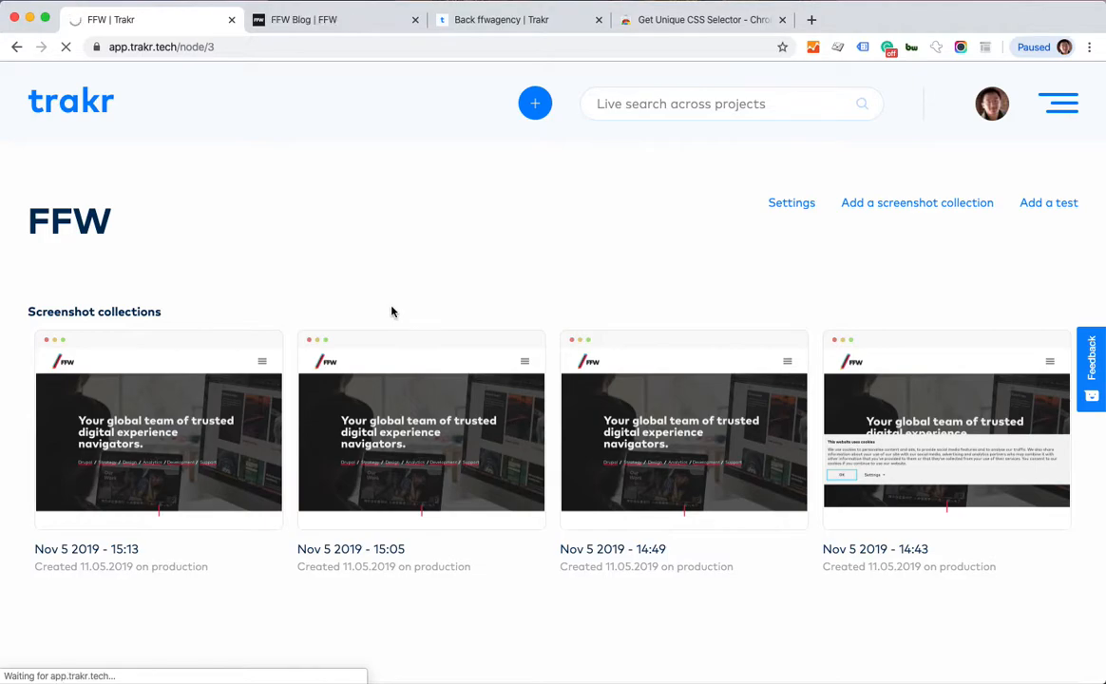
left_click(292, 390)
scroll(382, 424, "down", 3)
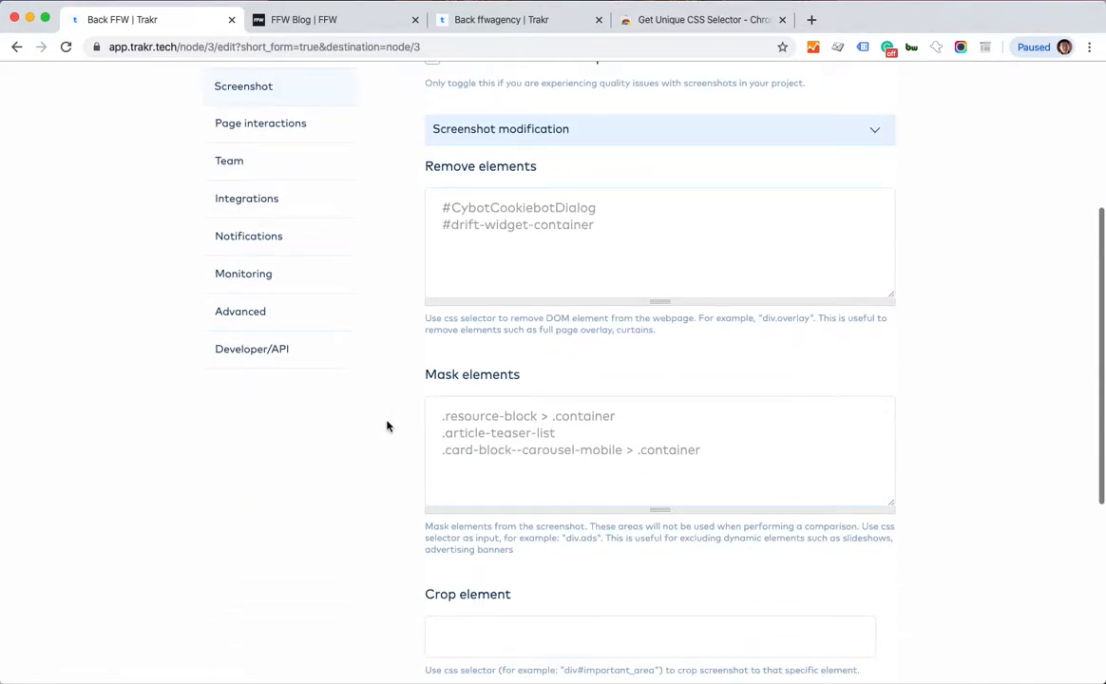
Examine the selectors entered under Remove elements and Mask elements in the FFW project's Screenshot settings
left_click_drag(440, 207, 684, 206)
left_click(684, 204)
triple_click(573, 208)
left_click(654, 225)
left_click_drag(652, 225, 366, 222)
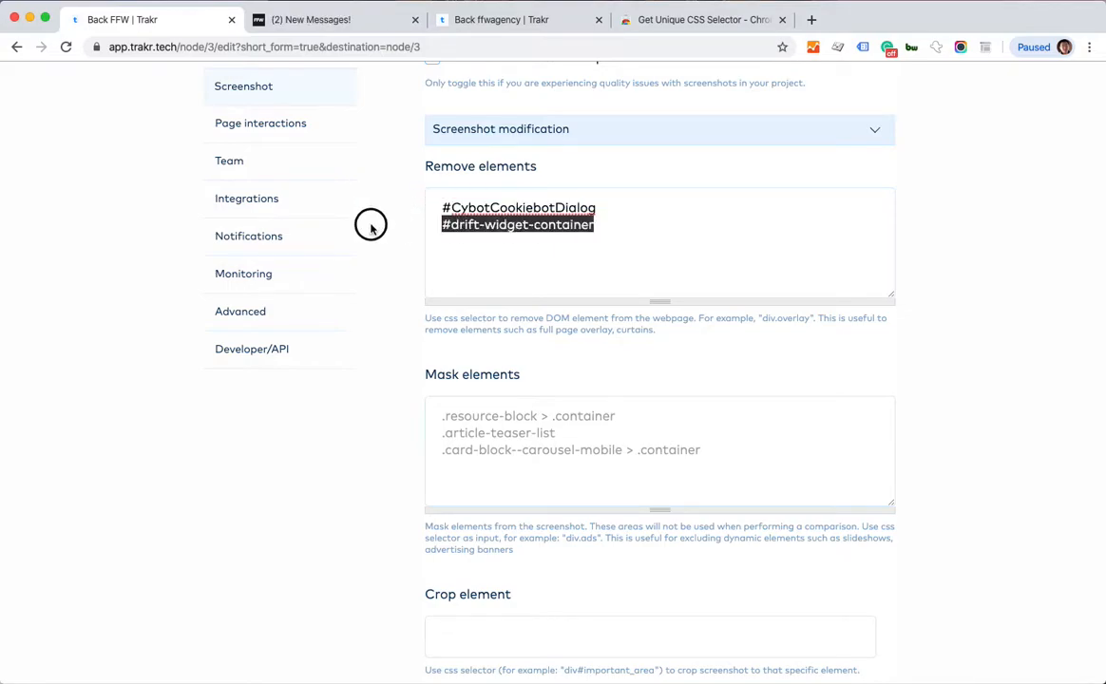
left_click(713, 235)
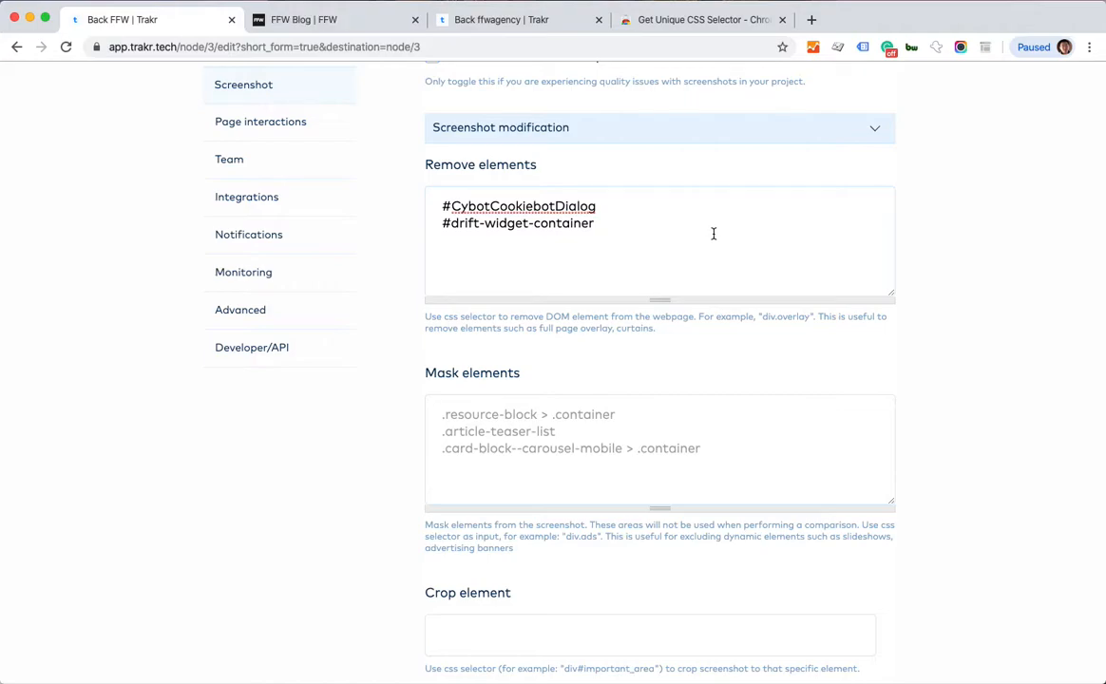
scroll(713, 234, "down", 2)
left_click_drag(435, 311, 822, 375)
left_click(822, 375)
scroll(822, 375, "down", 3)
scroll(823, 375, "up", 8)
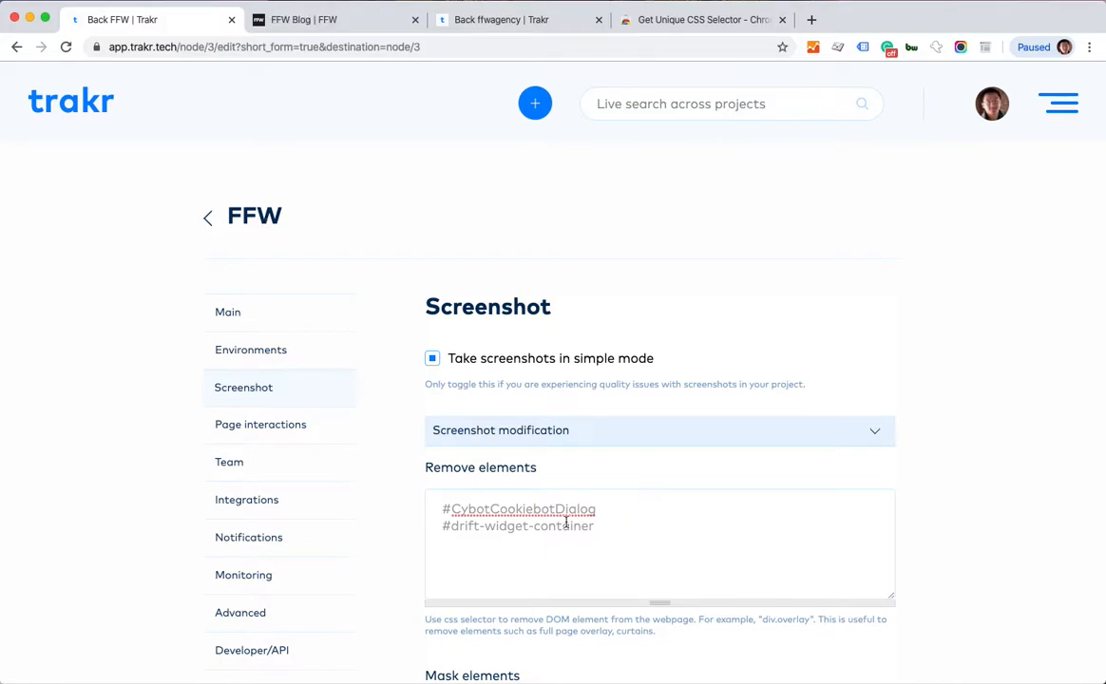
Open the homepage's 1440 screenshot from the FFW project's Nov 5 2019 - 15:13 collection and check the page for the chat widget and cookie notice
left_click(213, 220)
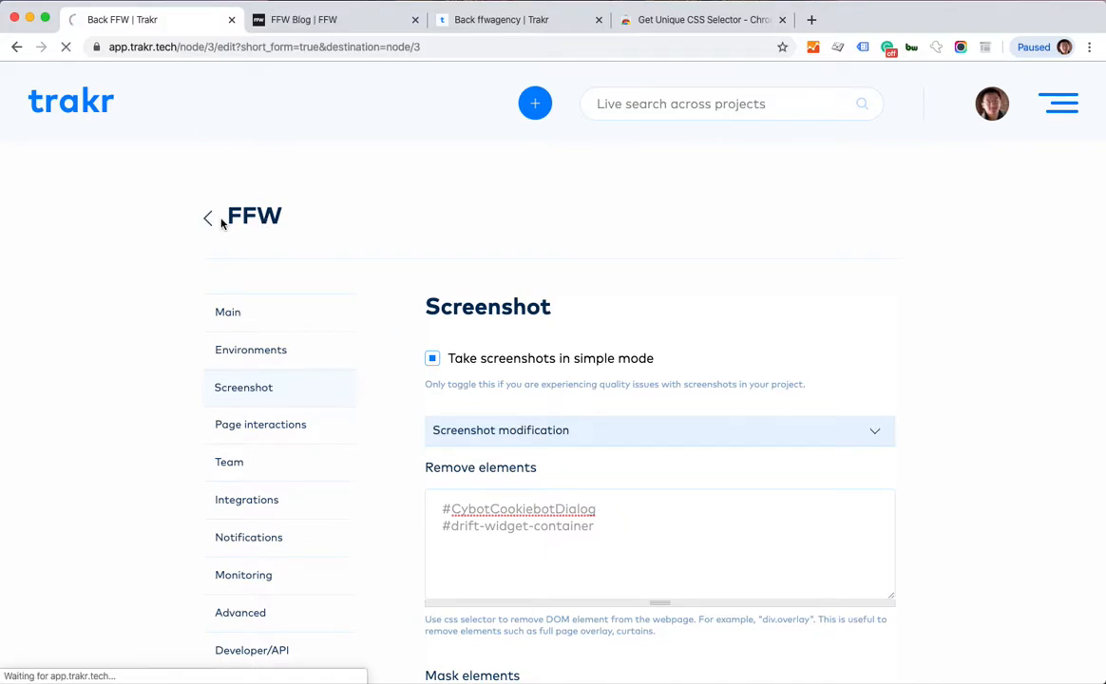
scroll(222, 219, "down", 3)
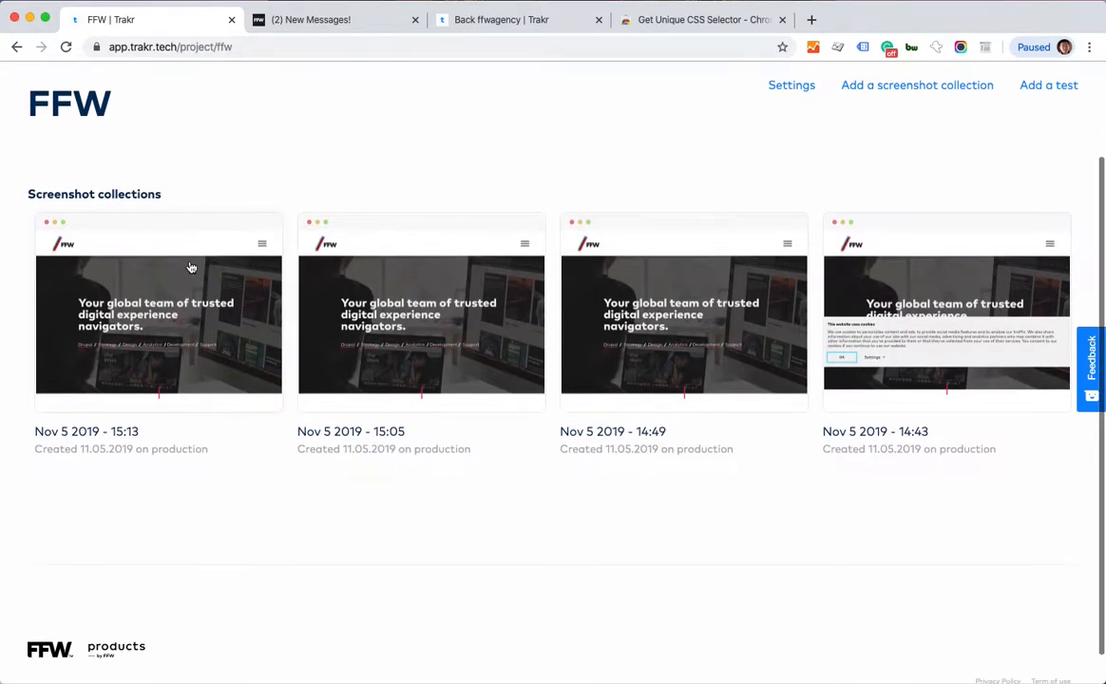
left_click(209, 264)
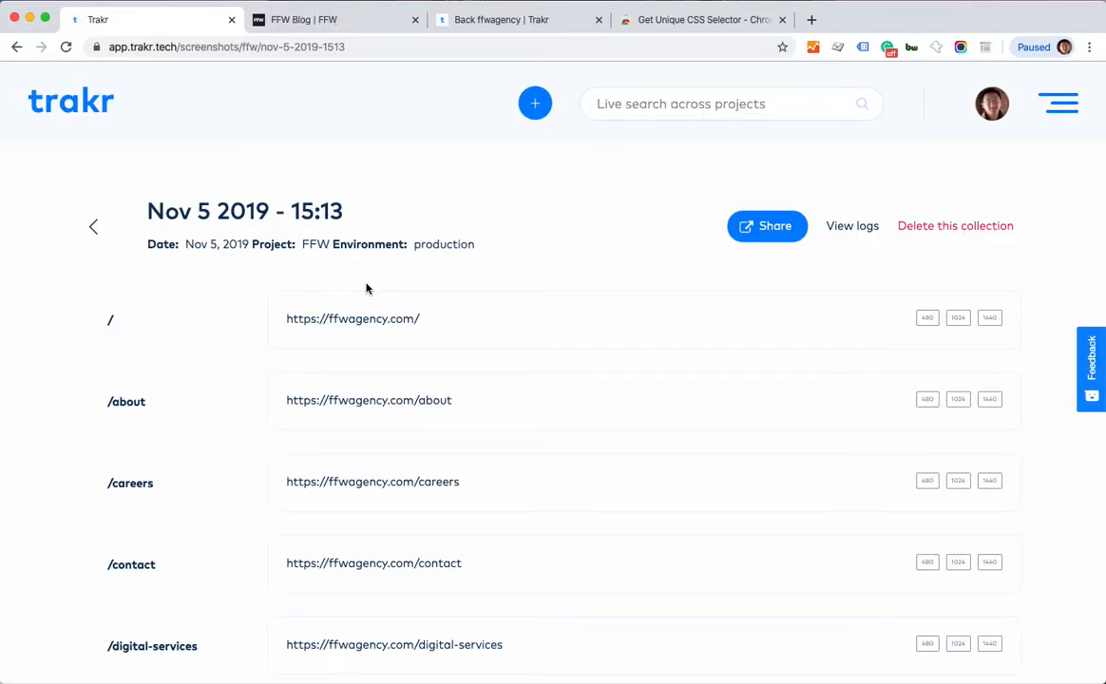
left_click(989, 319)
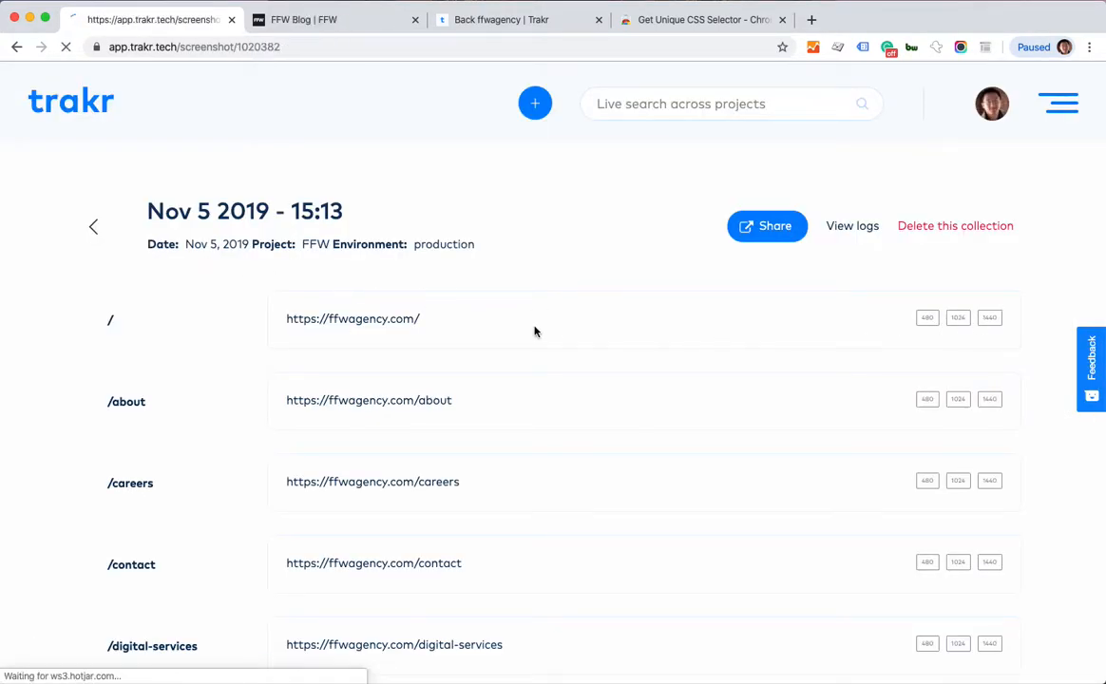
scroll(488, 330, "down", 20)
scroll(488, 329, "down", 20)
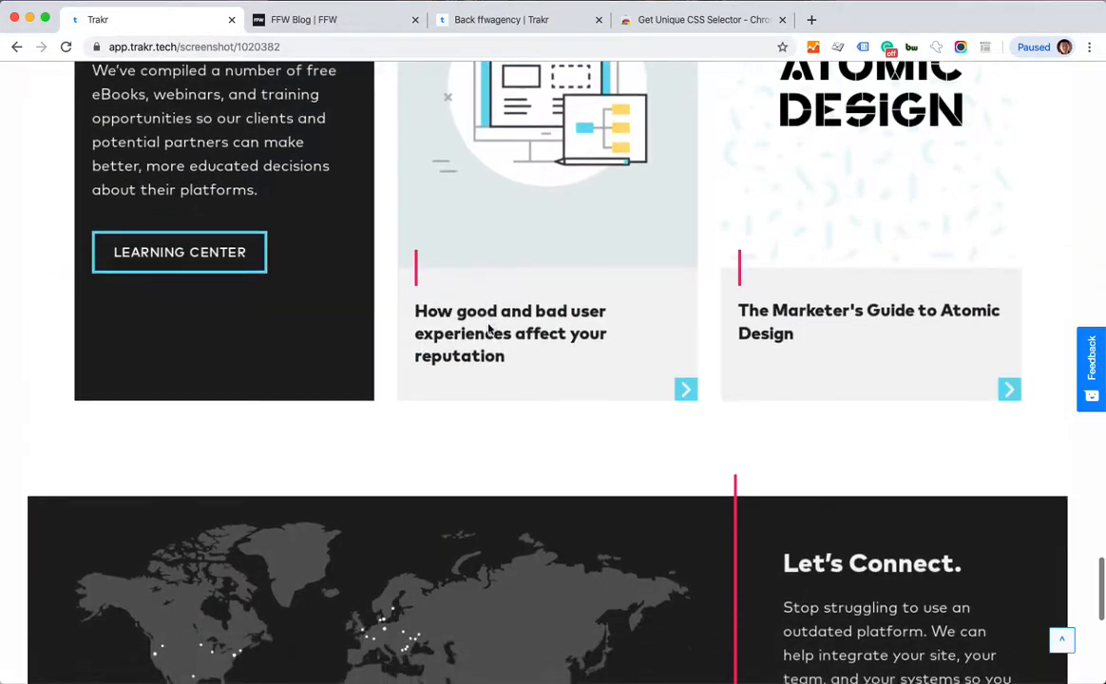
scroll(488, 330, "down", 6)
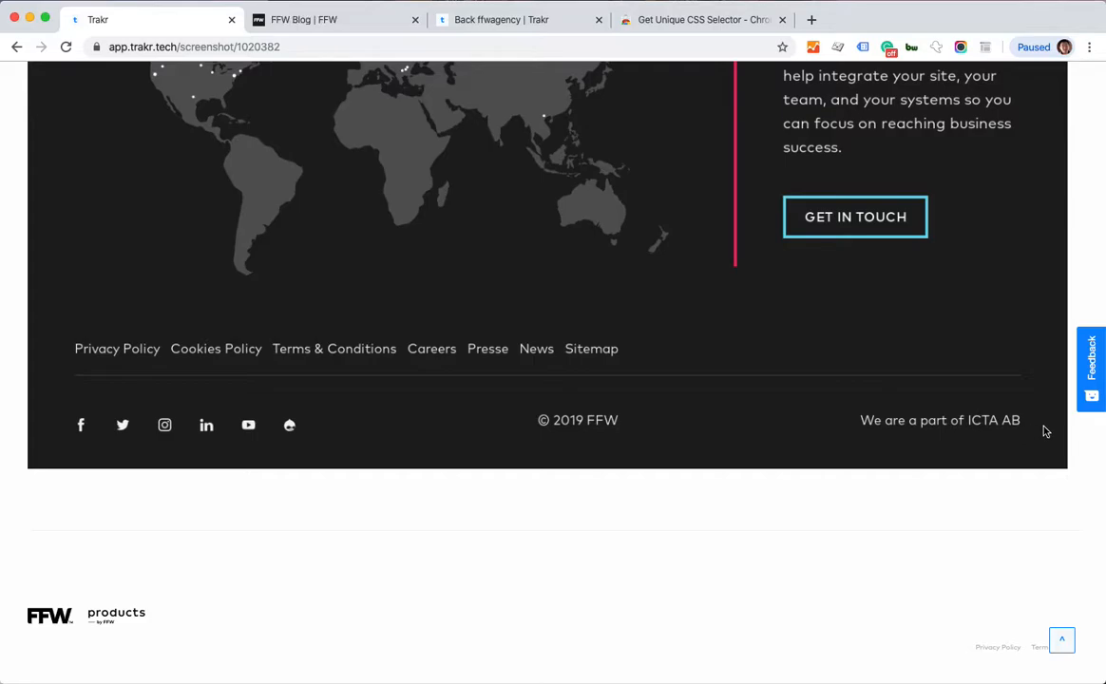
scroll(695, 422, "up", 20)
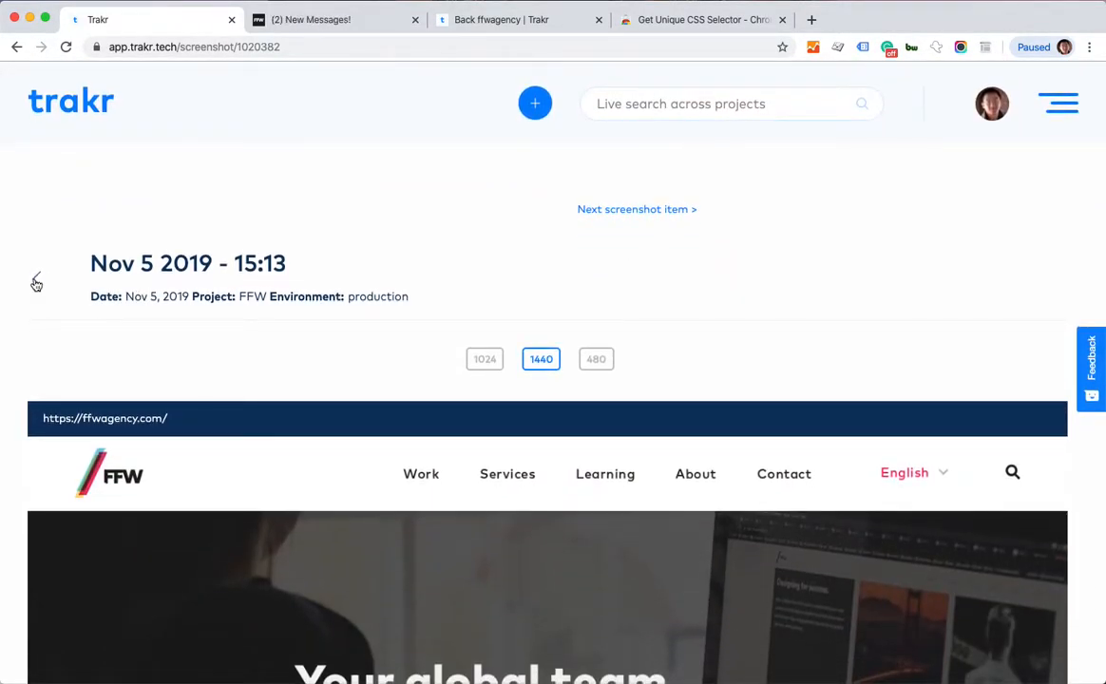
From the Nov 5 2019 - 15:13 collection, open the /digital-strategies-blog screenshot at 1024 and check the masked blog content down to the footer
left_click(36, 281)
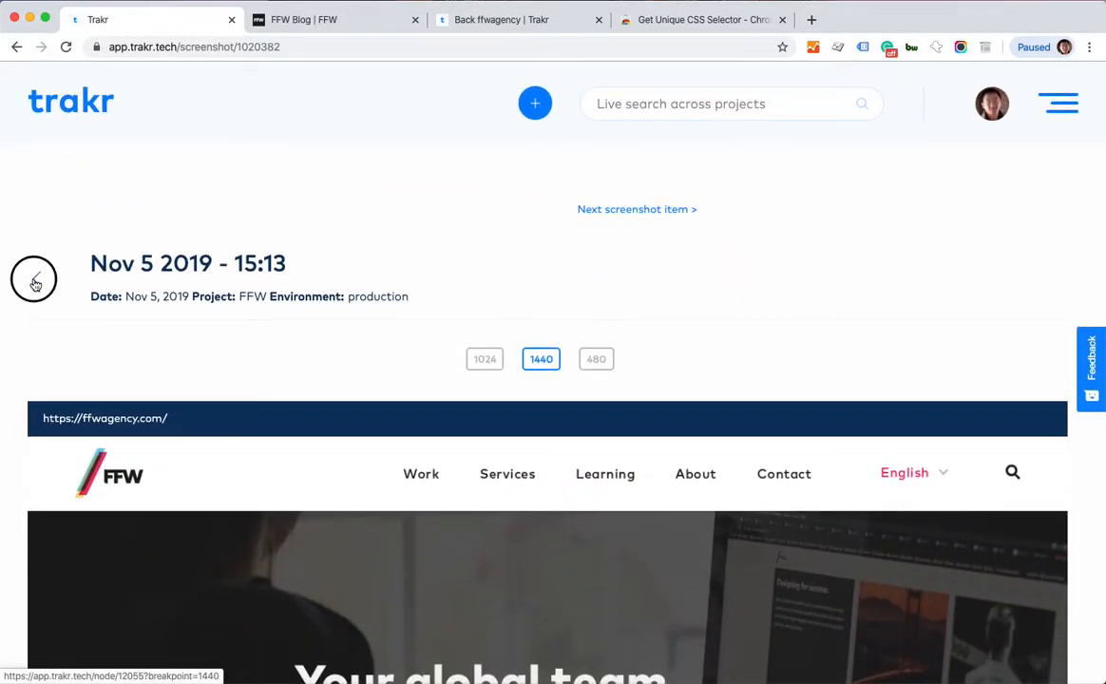
scroll(429, 417, "down", 5)
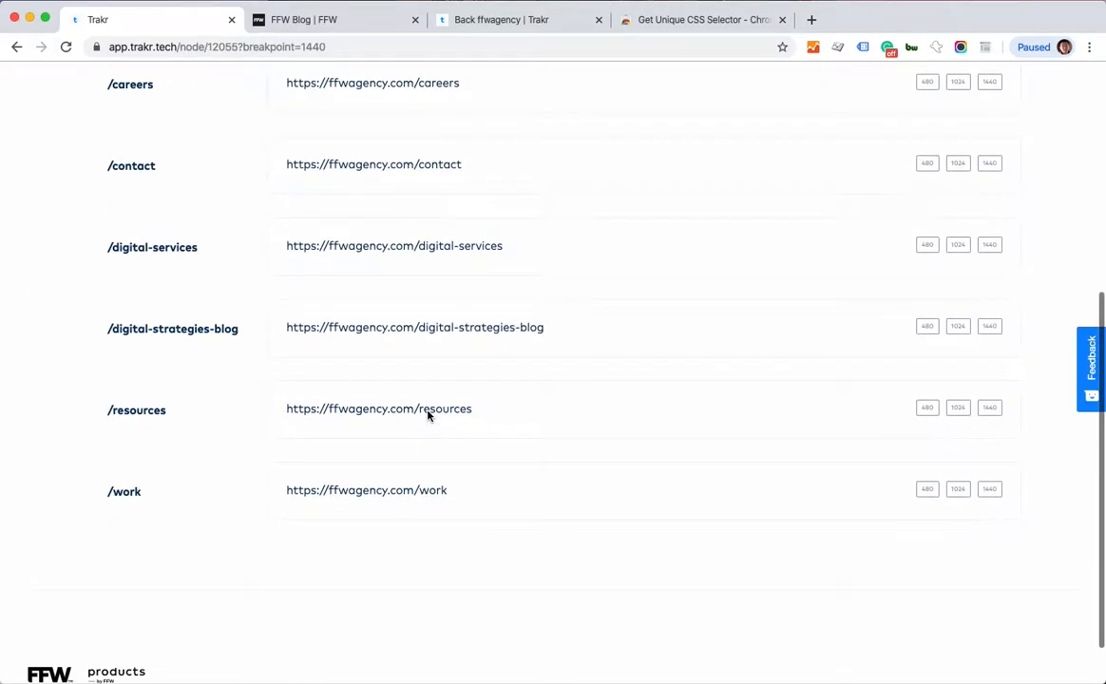
scroll(429, 417, "up", 2)
left_click(920, 469)
scroll(455, 411, "down", 10)
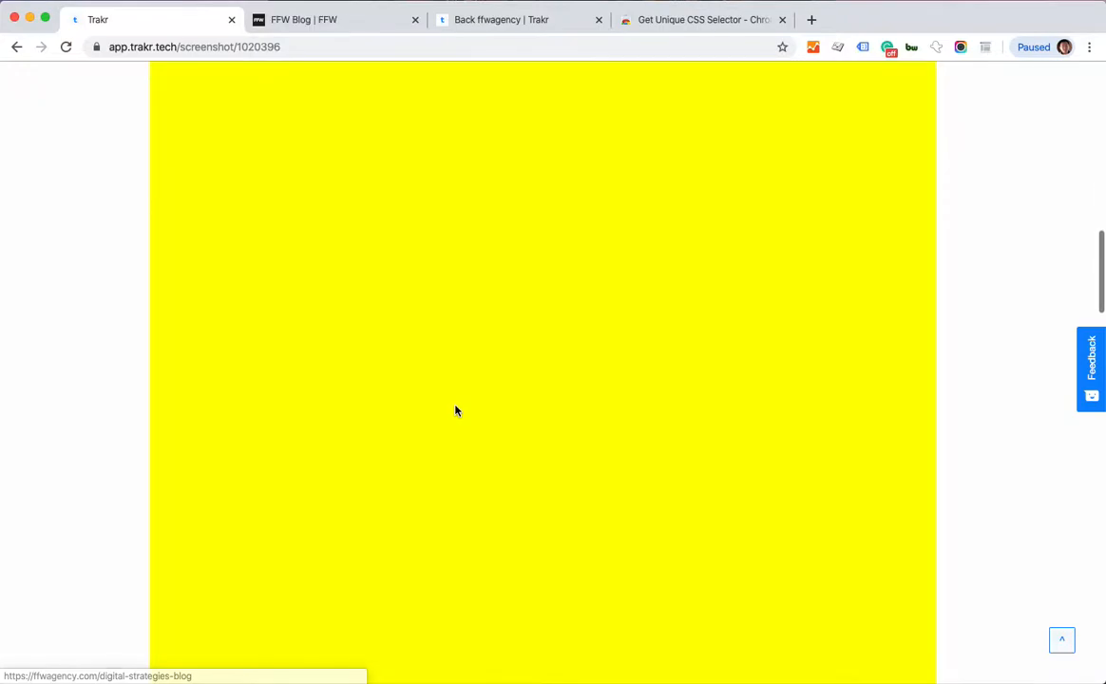
scroll(455, 411, "down", 15)
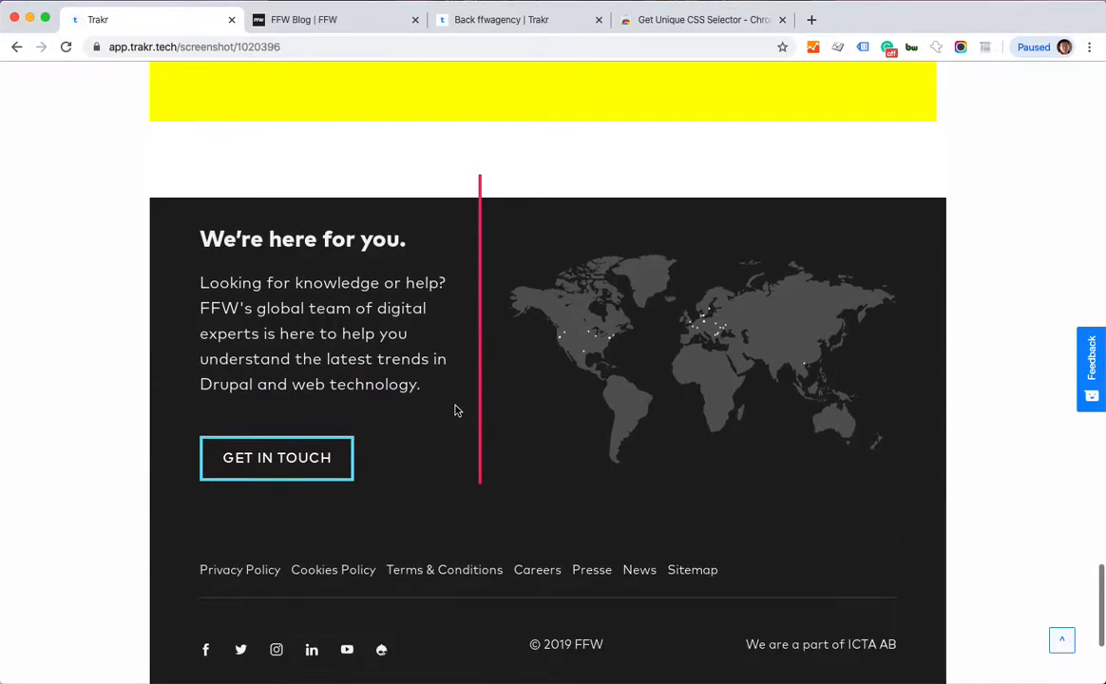
scroll(456, 411, "up", 20)
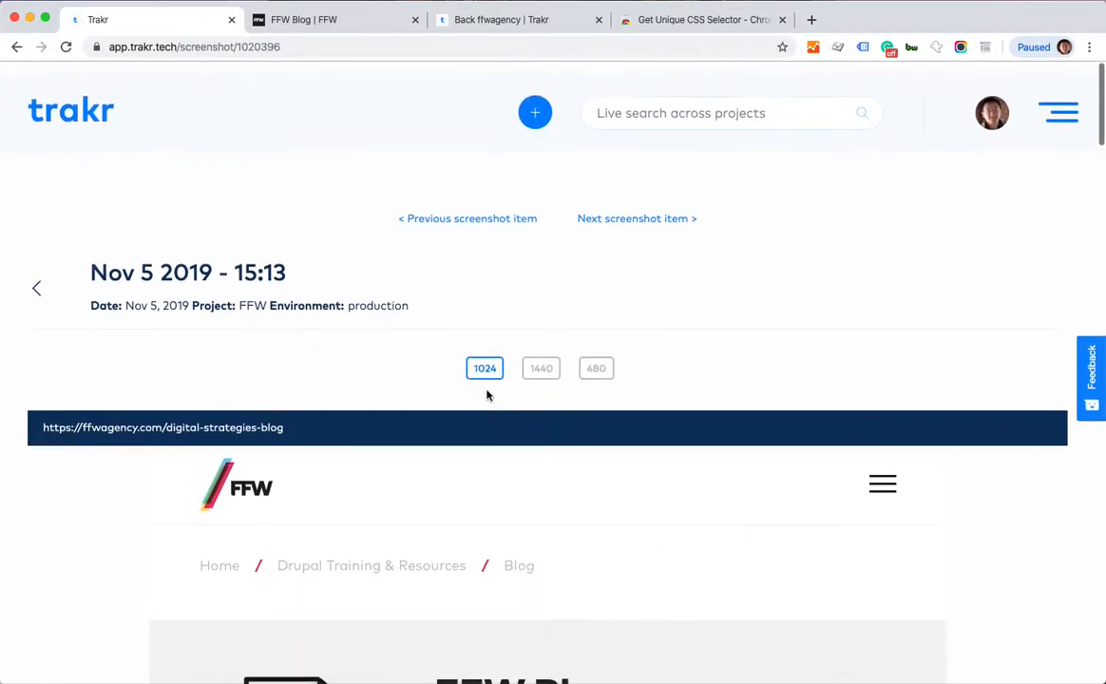
Switch the /digital-strategies-blog screenshot to the 1440 breakpoint and examine the masked area below the FFW Blog header
left_click(551, 369)
scroll(414, 382, "down", 10)
scroll(414, 382, "down", 10)
scroll(414, 382, "up", 20)
scroll(412, 382, "down", 10)
scroll(413, 381, "up", 5)
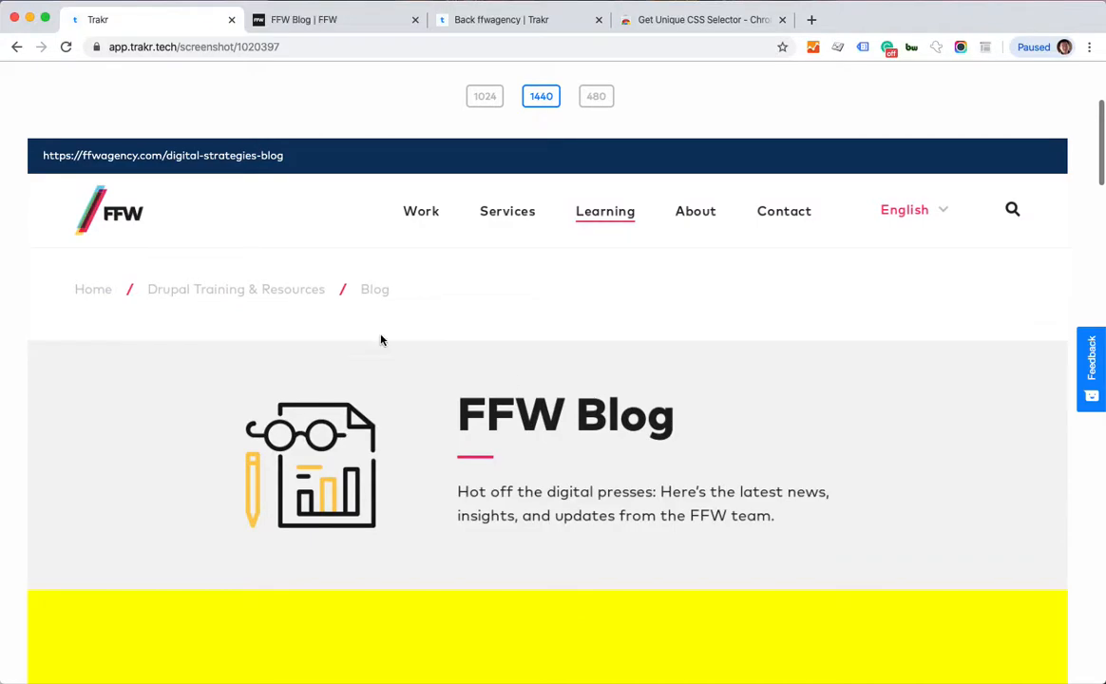
scroll(455, 365, "up", 5)
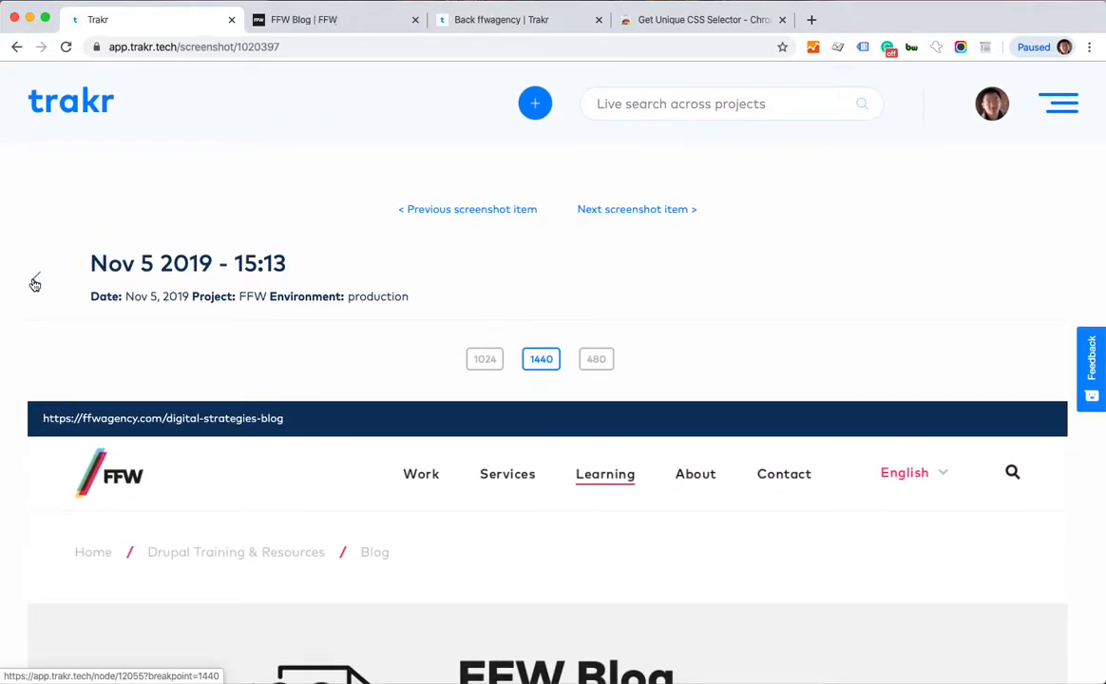
Go back to the collection, open the /resources screenshot at 1440 and examine the masked block under Upcoming Events
left_click(34, 283)
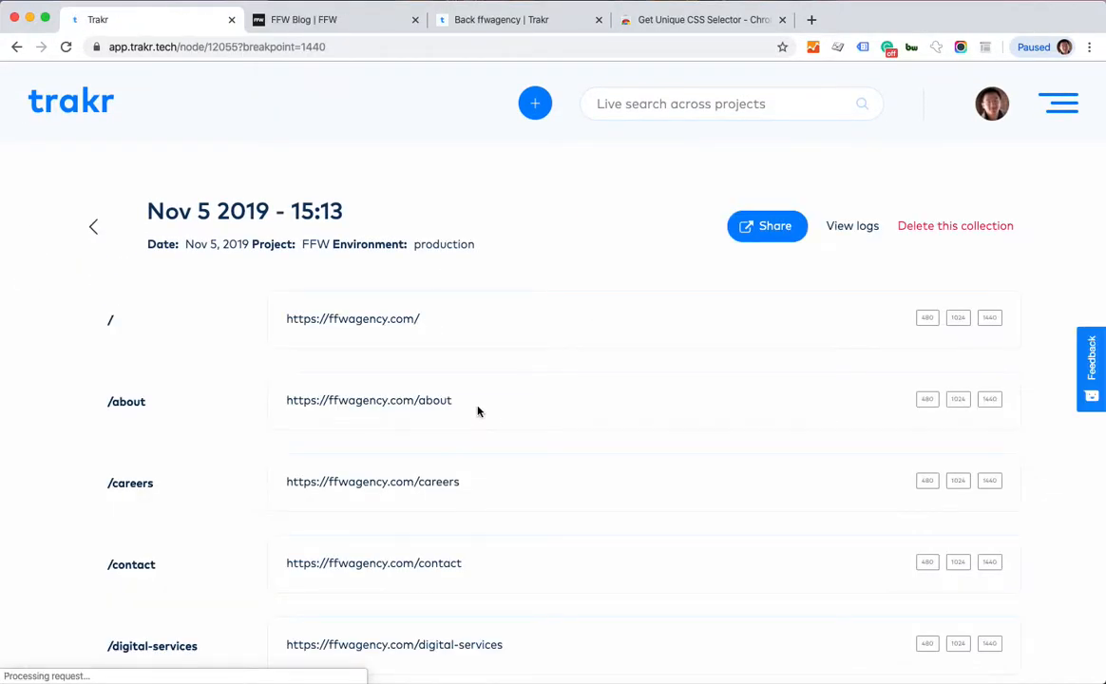
scroll(478, 411, "down", 3)
scroll(478, 411, "down", 4)
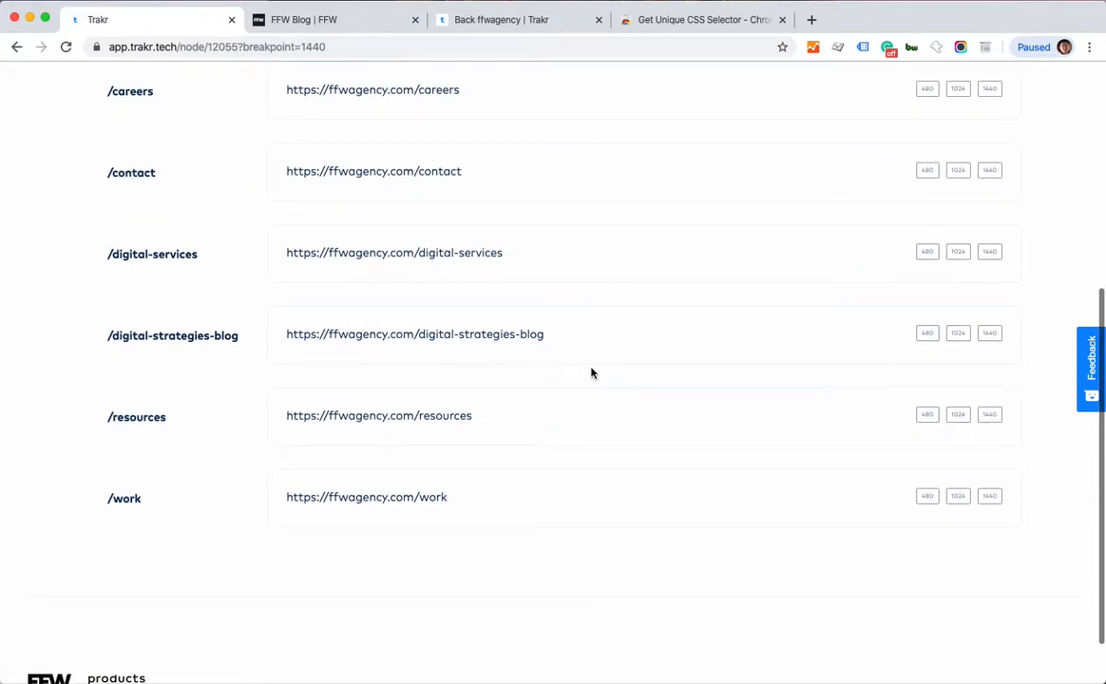
left_click(543, 387)
scroll(516, 384, "down", 10)
scroll(516, 383, "down", 15)
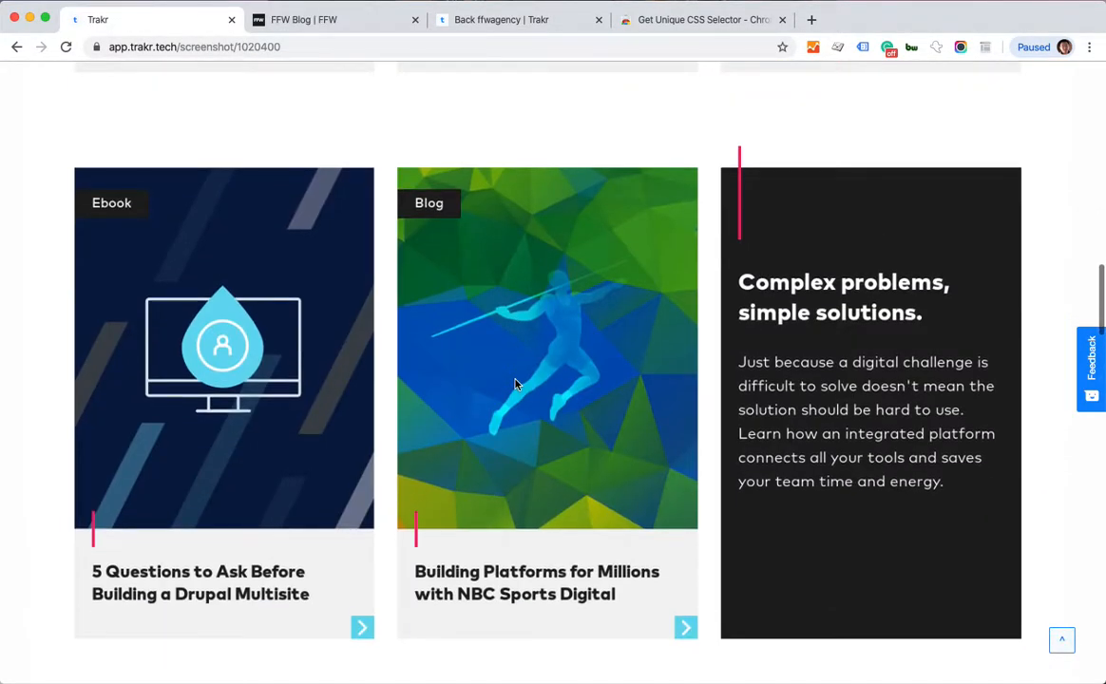
scroll(556, 317, "down", 15)
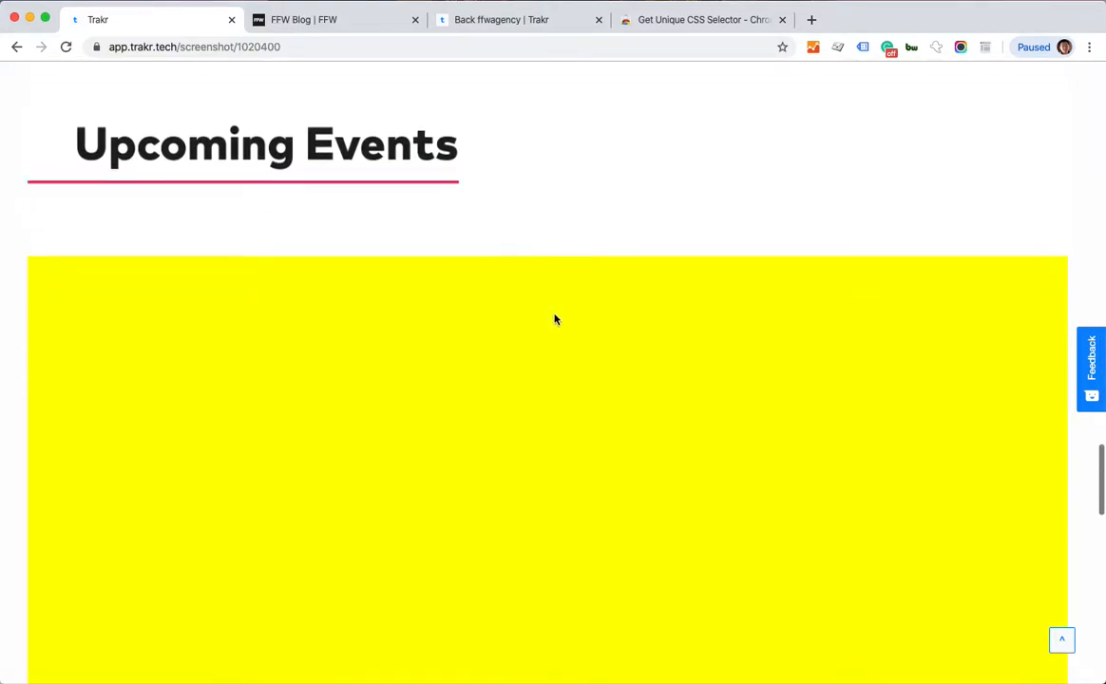
scroll(561, 323, "up", 8)
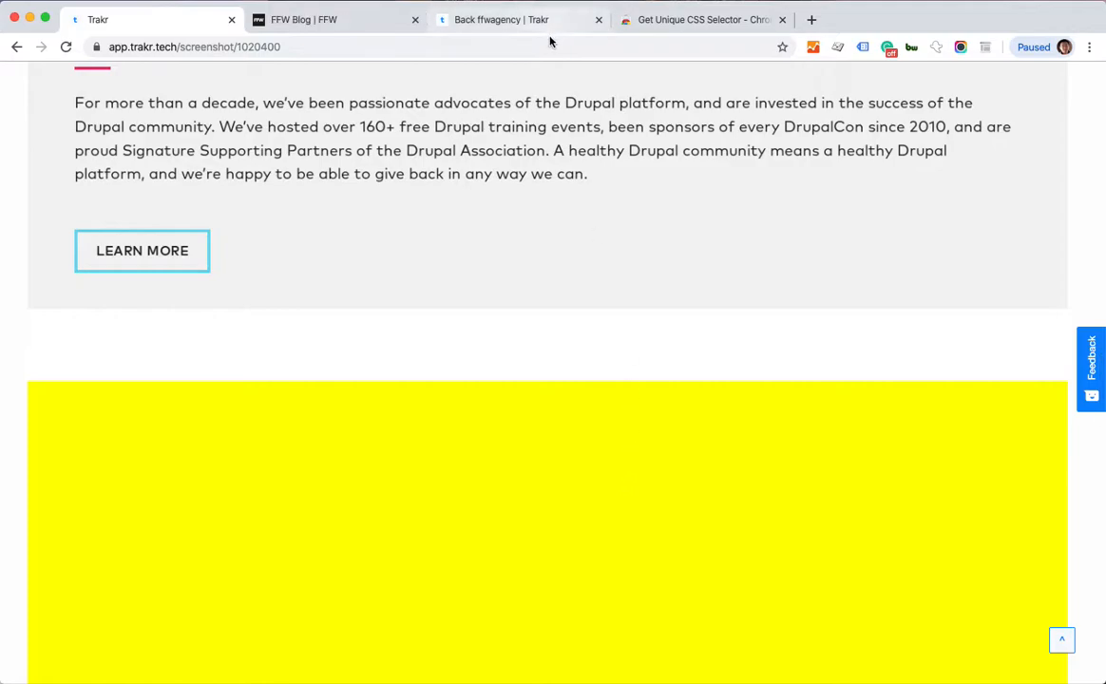
scroll(545, 365, "up", 4)
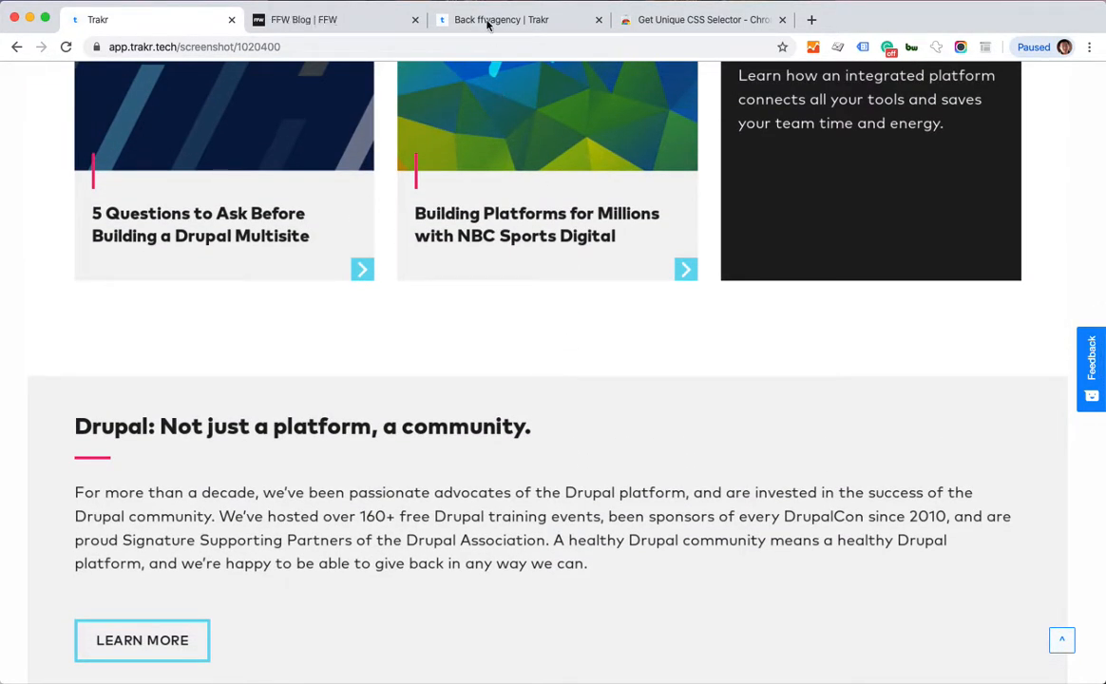
Return to the ffwagency project's settings in the other Trakr browser tab
left_click(487, 19)
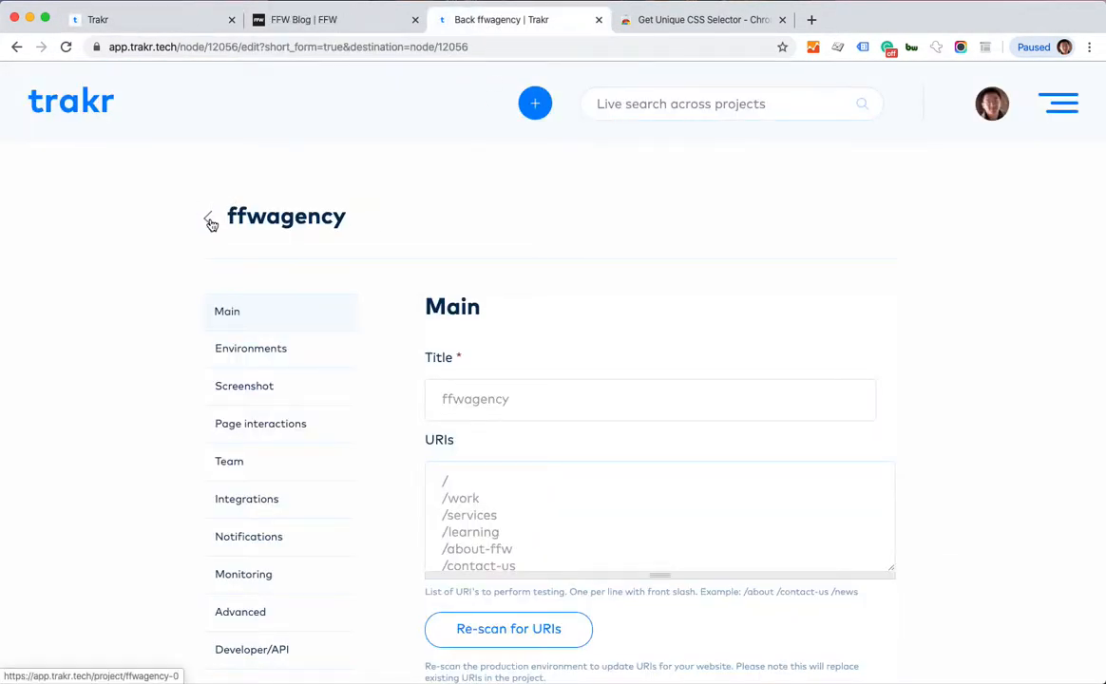